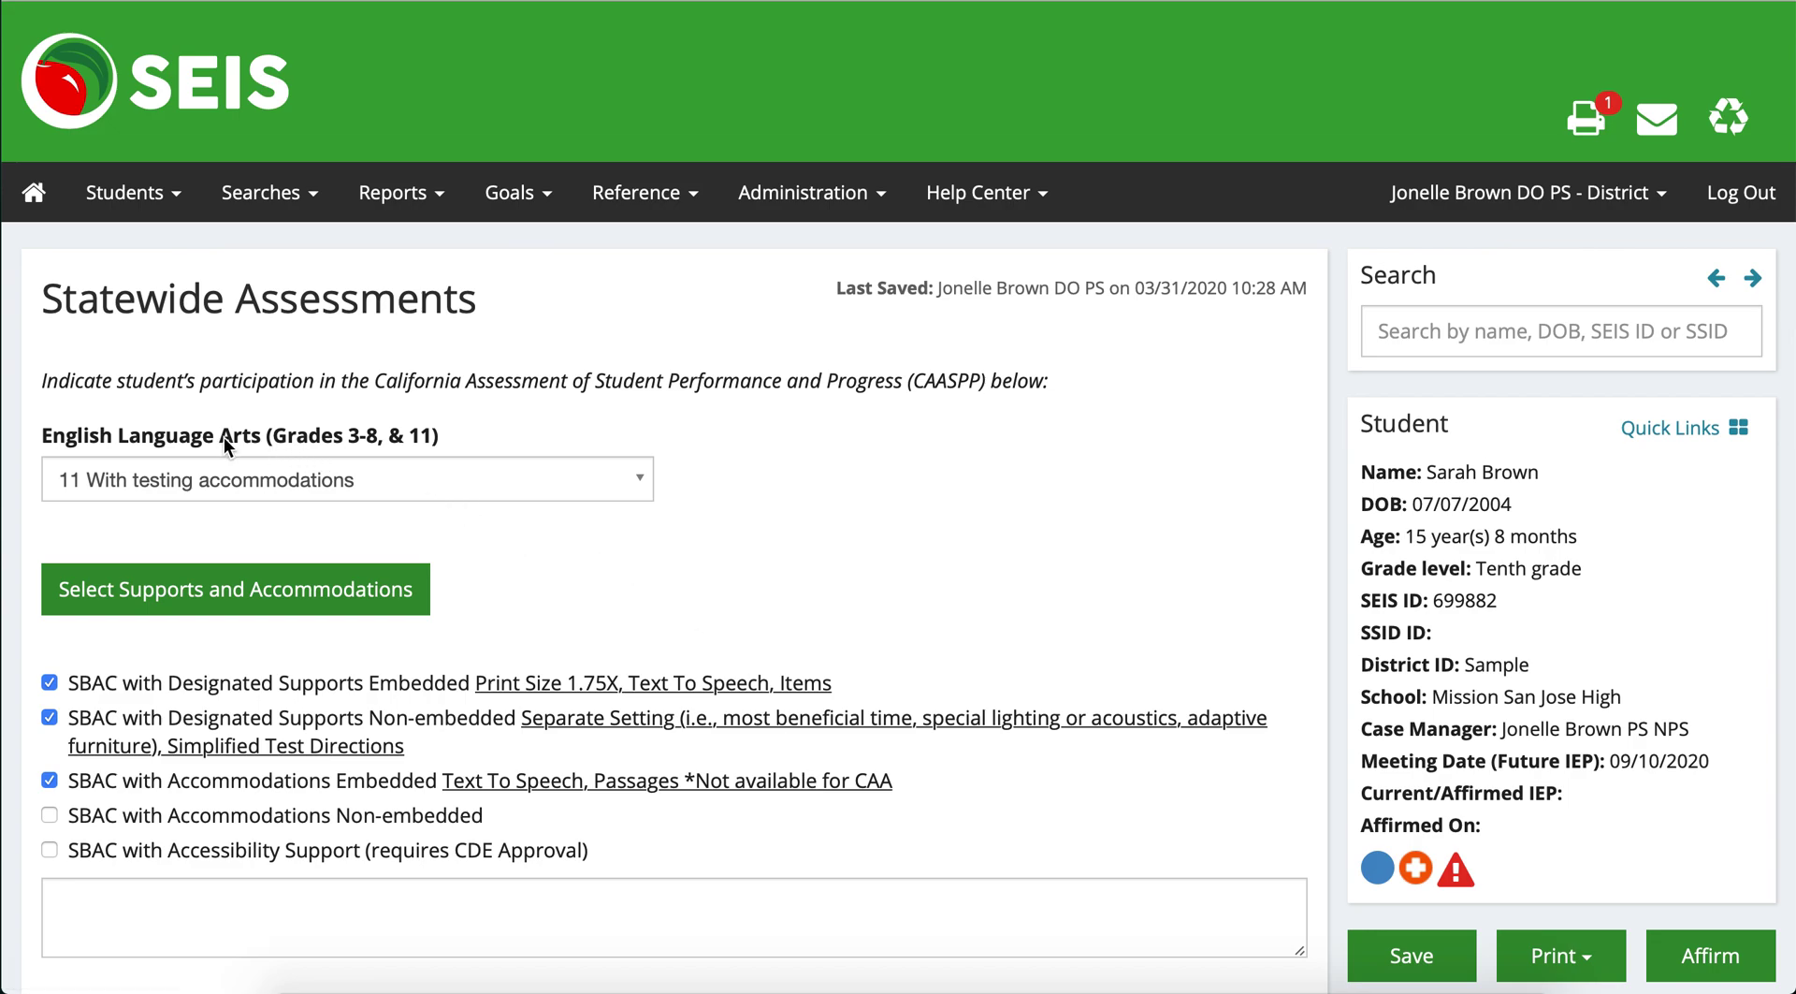
Set the student's English Language Arts participation to "11 With testing accommodations" on the Statewide Assessments form.
{"action": "scroll", "coordinate": [233, 440], "scroll_direction": "down", "scroll_amount": 7}
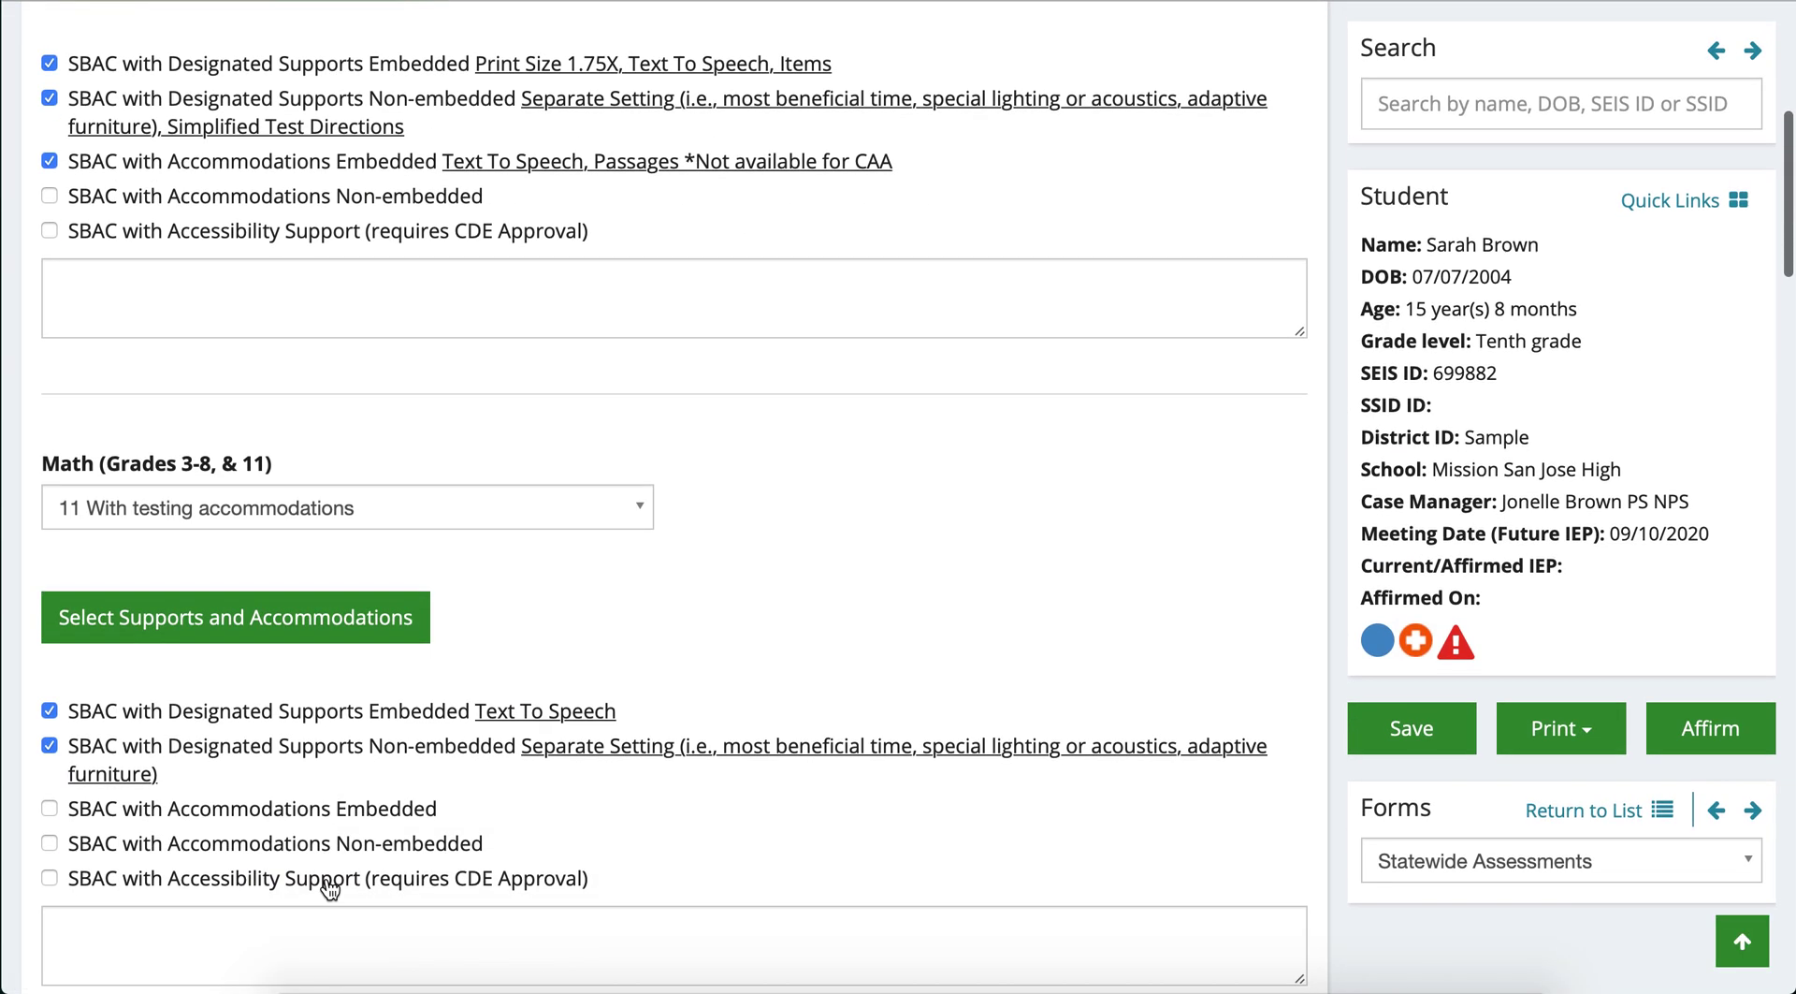
{"action": "scroll", "coordinate": [187, 524], "scroll_direction": "down", "scroll_amount": 3}
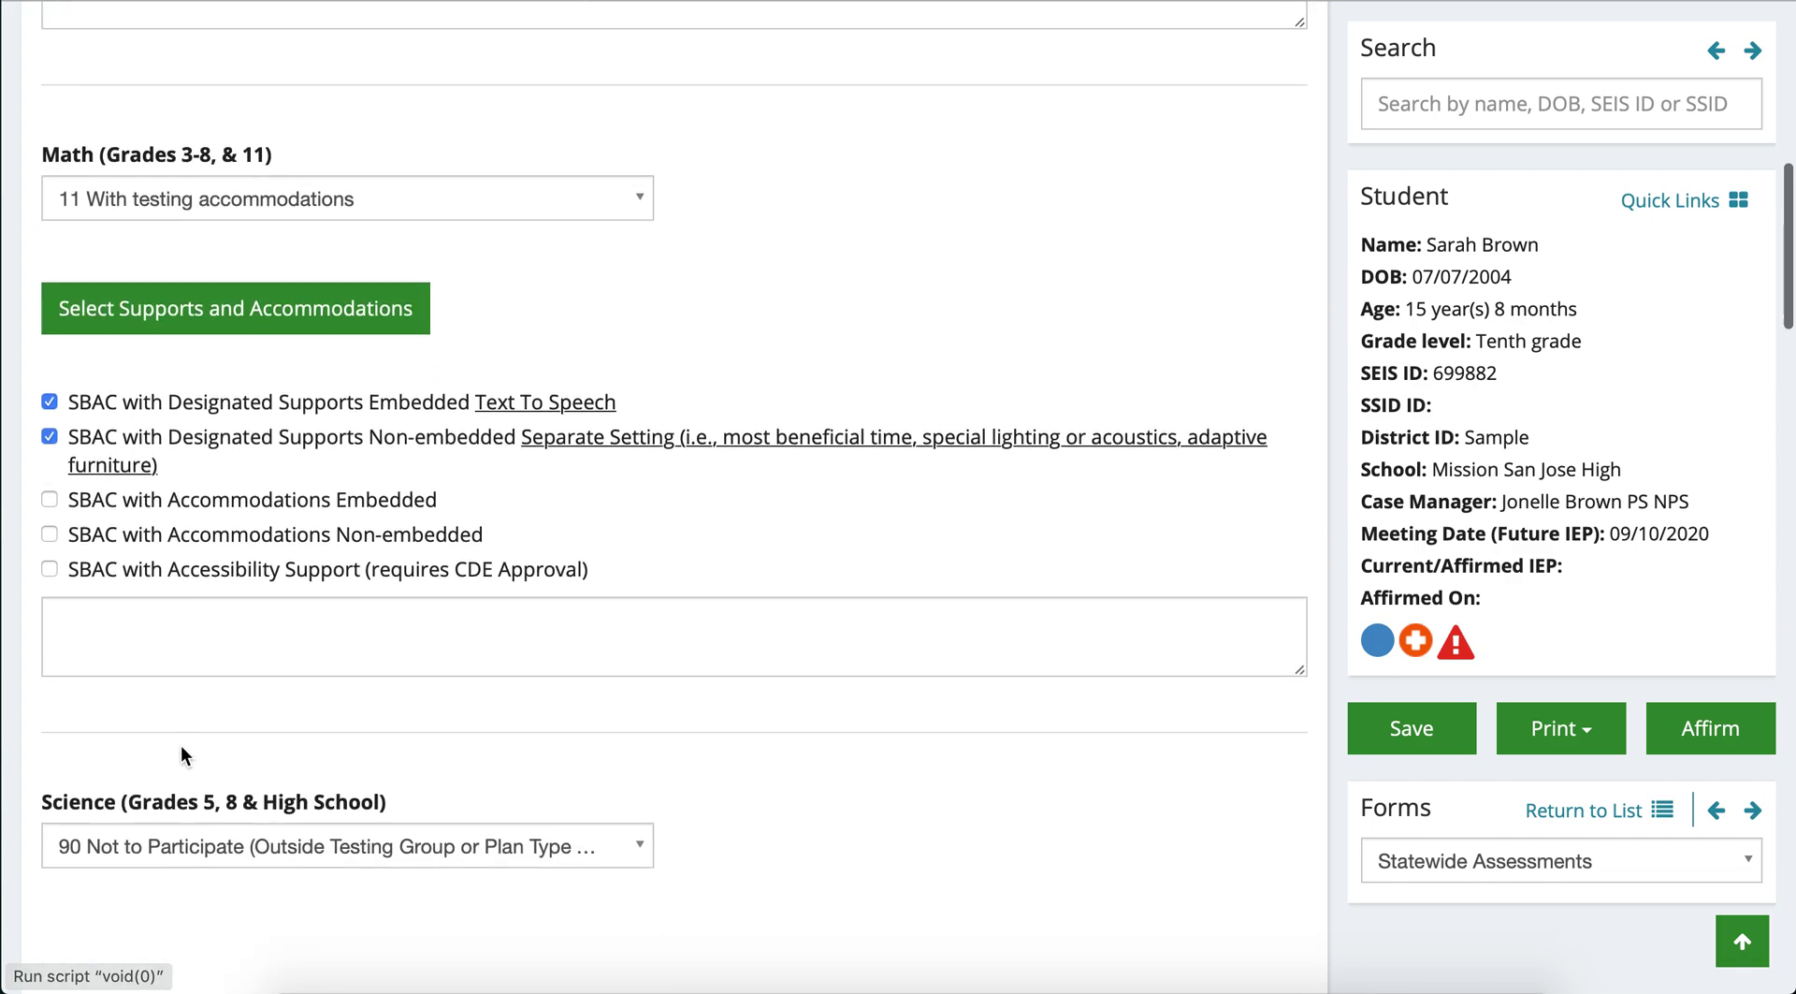
{"action": "scroll", "coordinate": [565, 587], "scroll_direction": "up", "scroll_amount": 7}
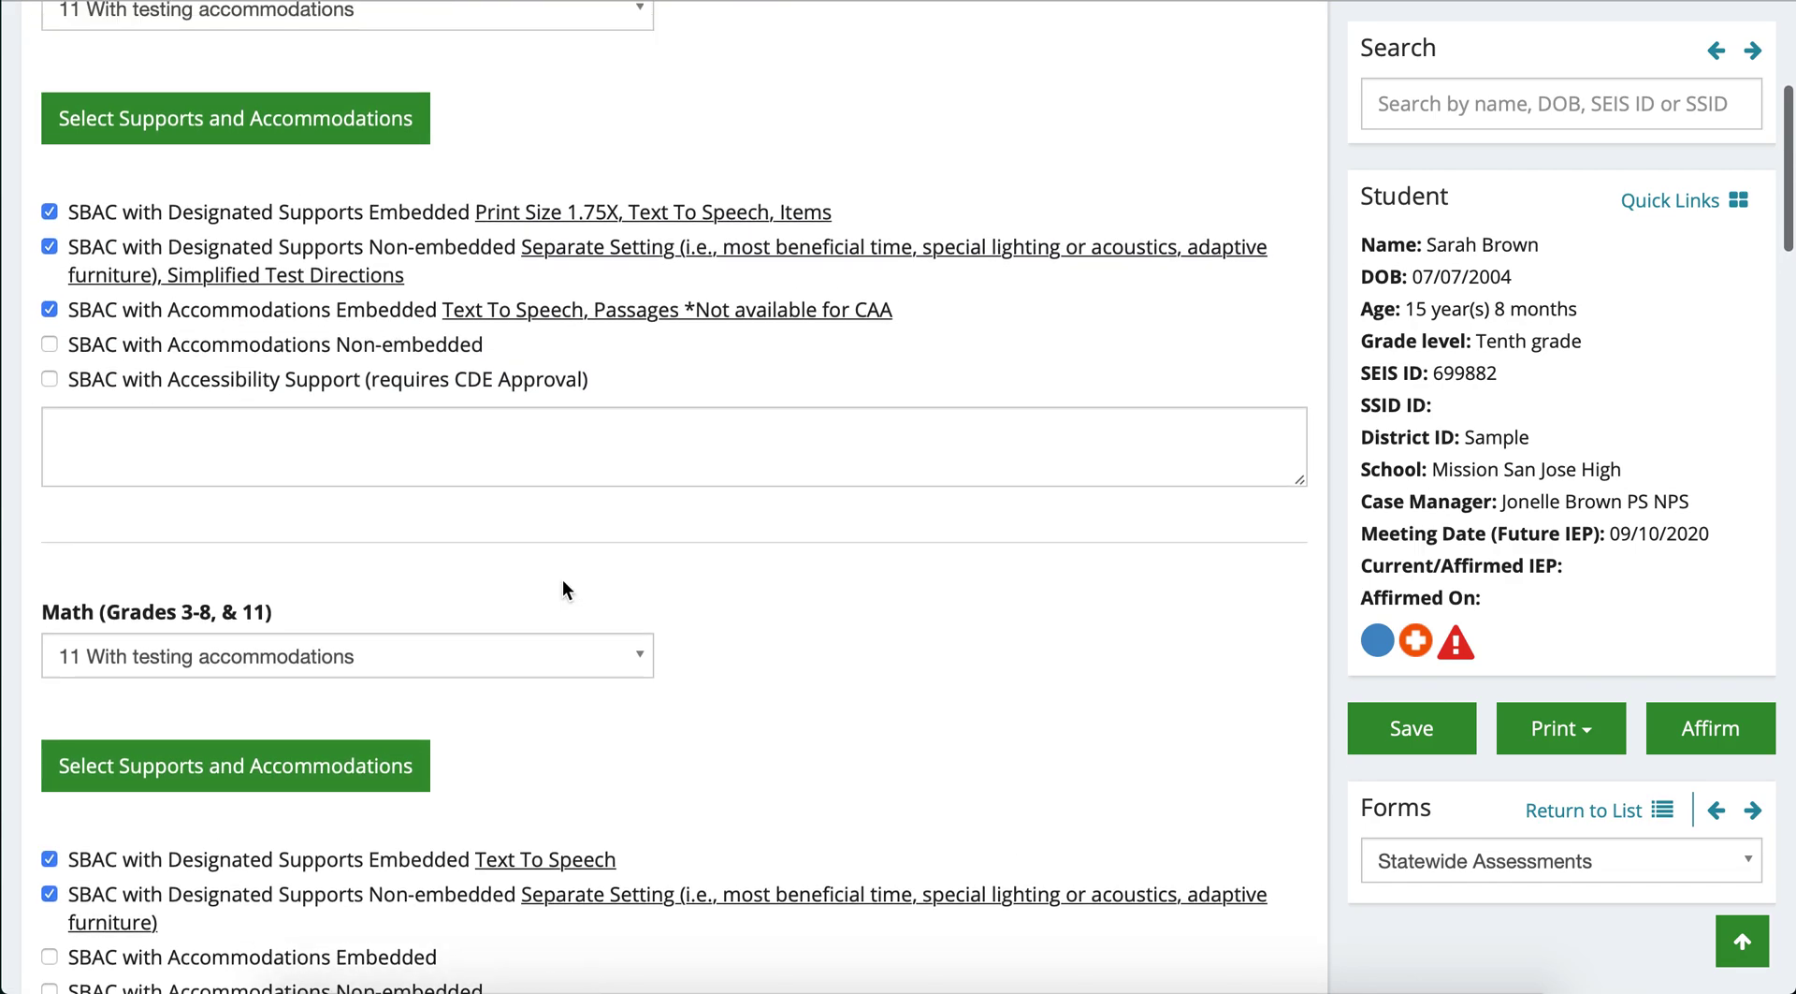
{"action": "scroll", "coordinate": [564, 587], "scroll_direction": "up", "scroll_amount": 1}
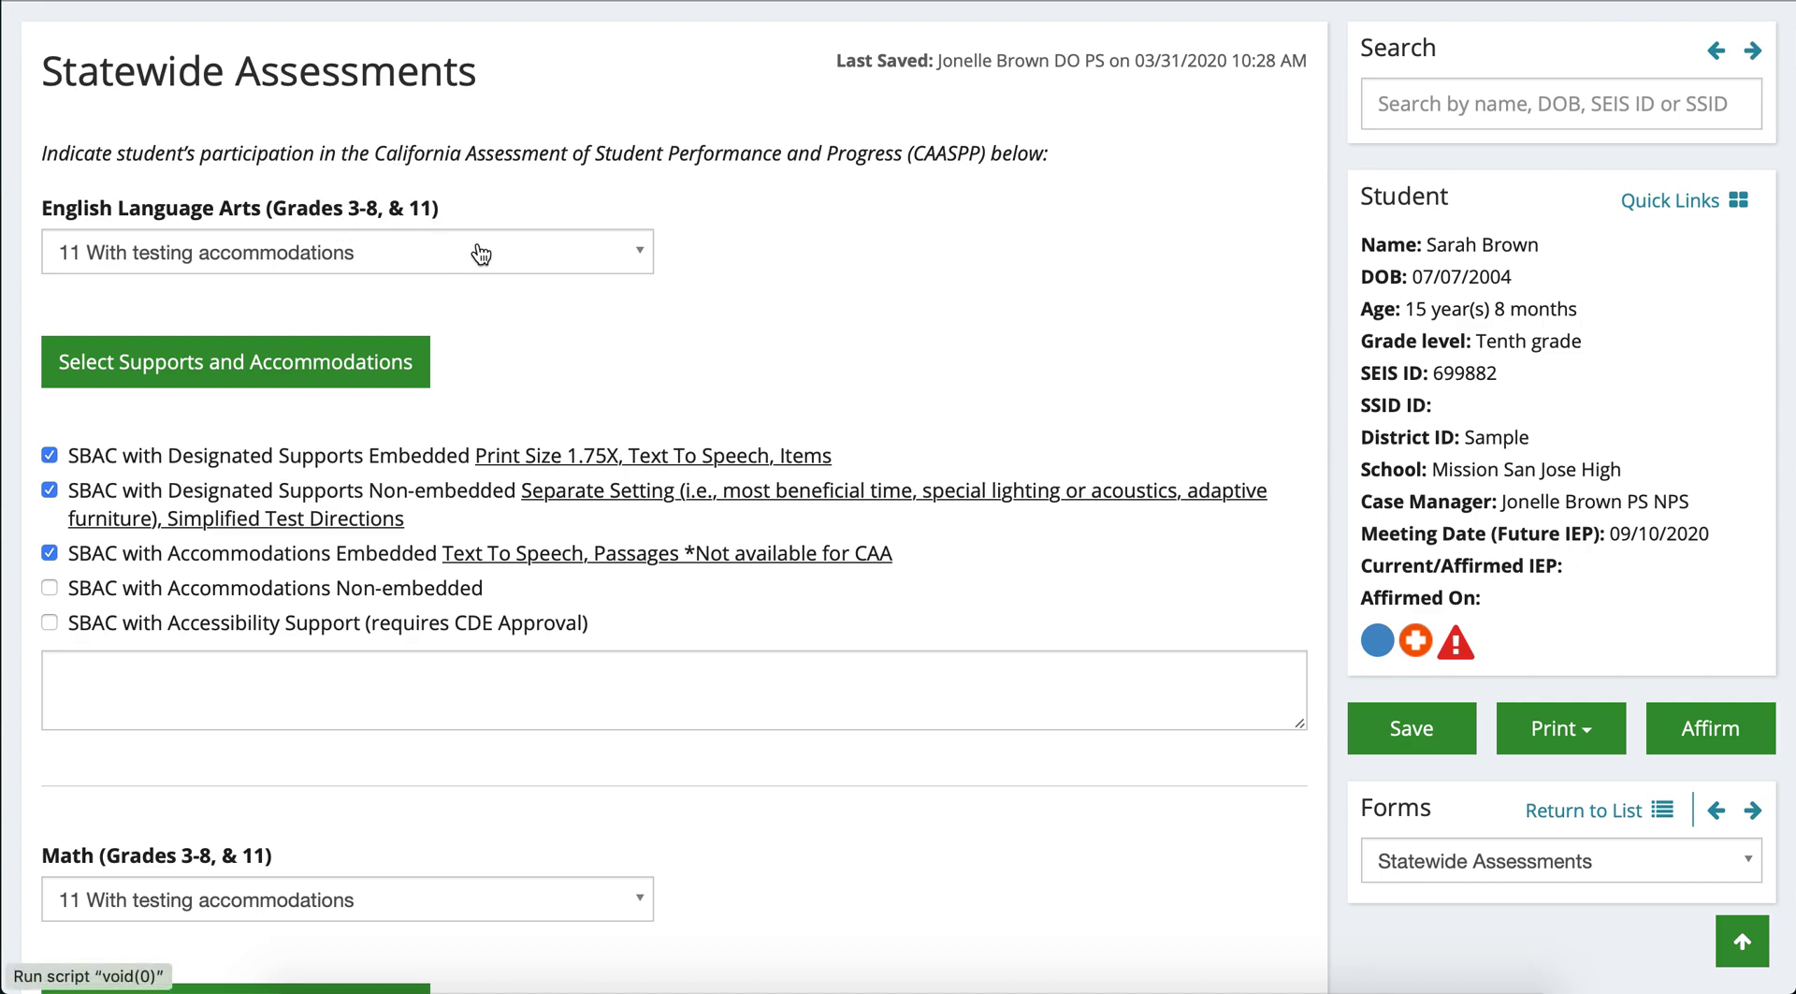
{"action": "left_click", "coordinate": [547, 260]}
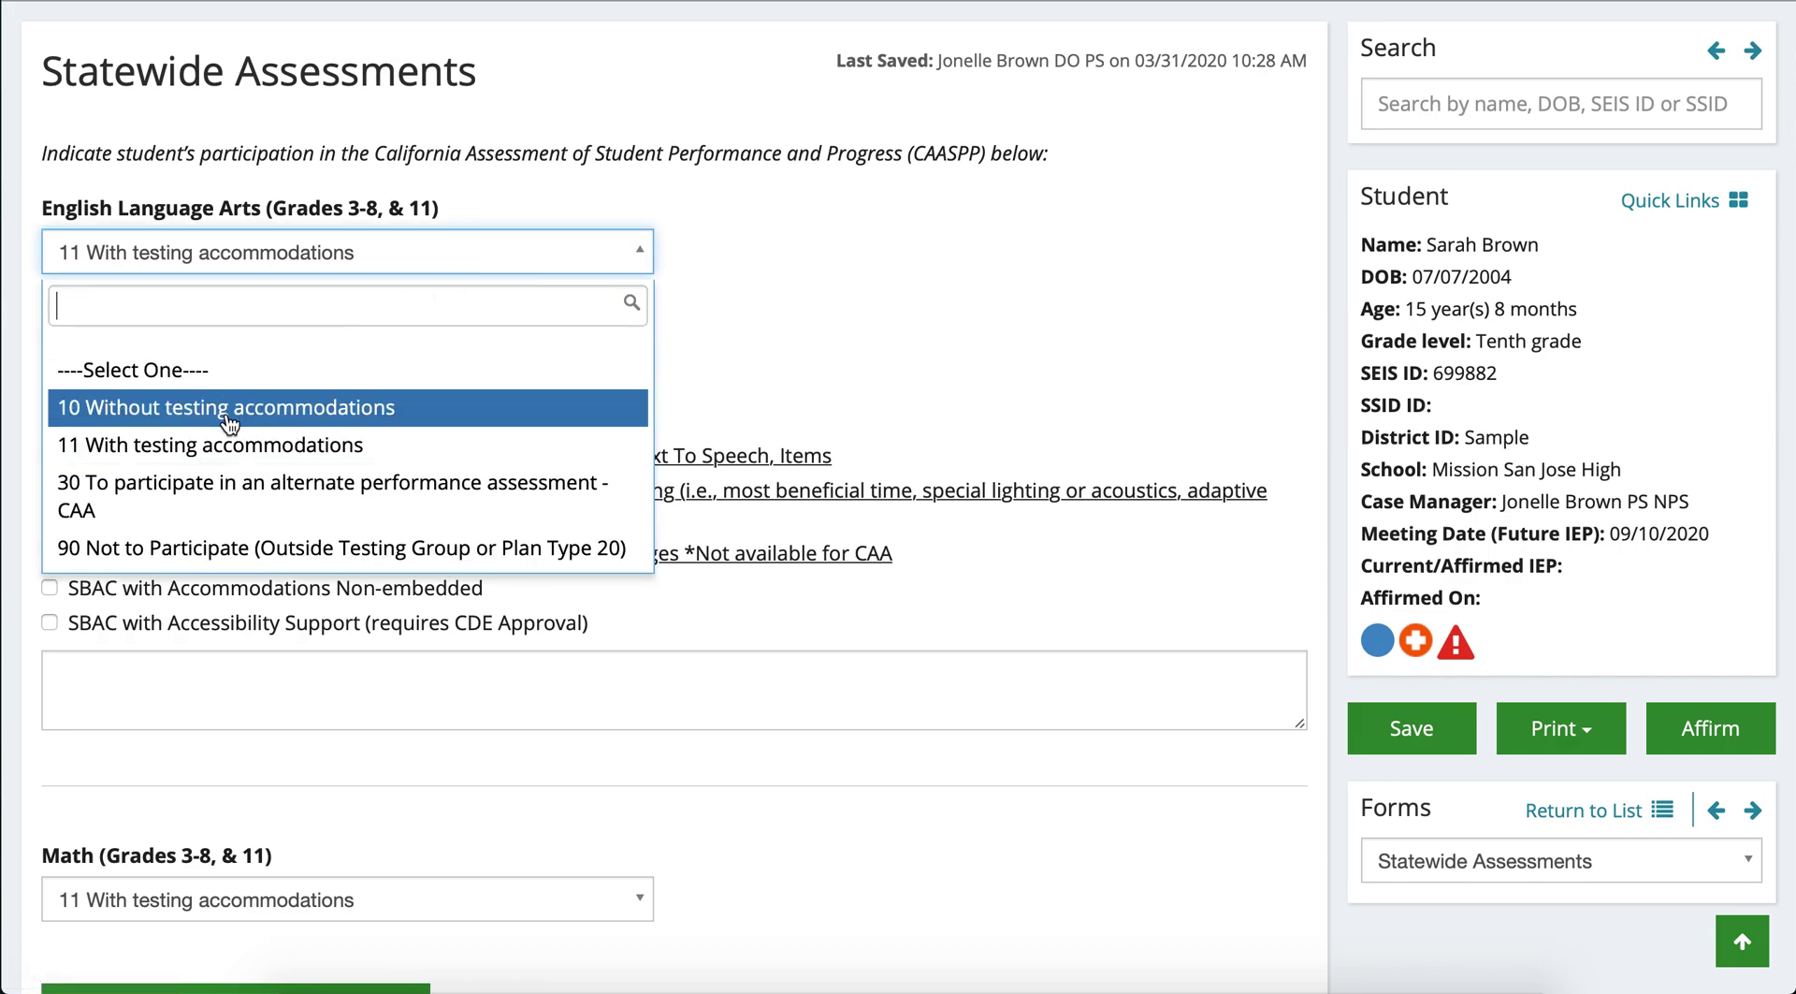
{"action": "scroll", "coordinate": [236, 449], "scroll_direction": "down", "scroll_amount": 1}
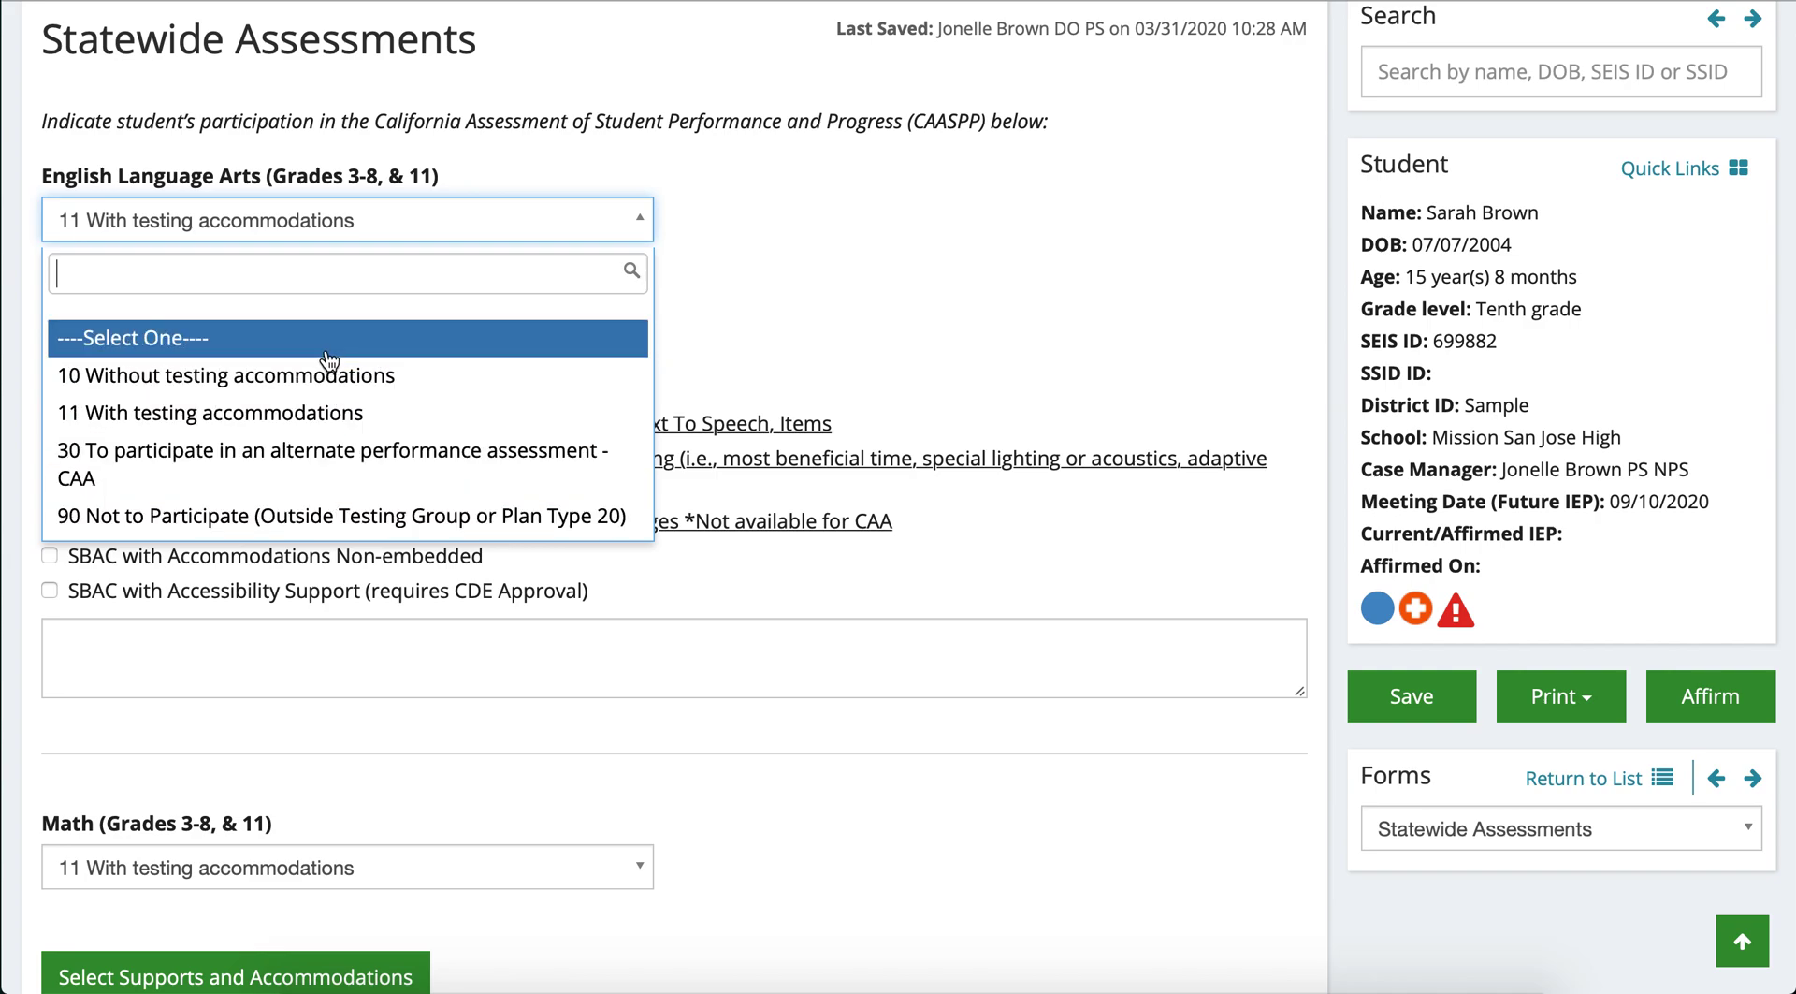
{"action": "left_click", "coordinate": [328, 415]}
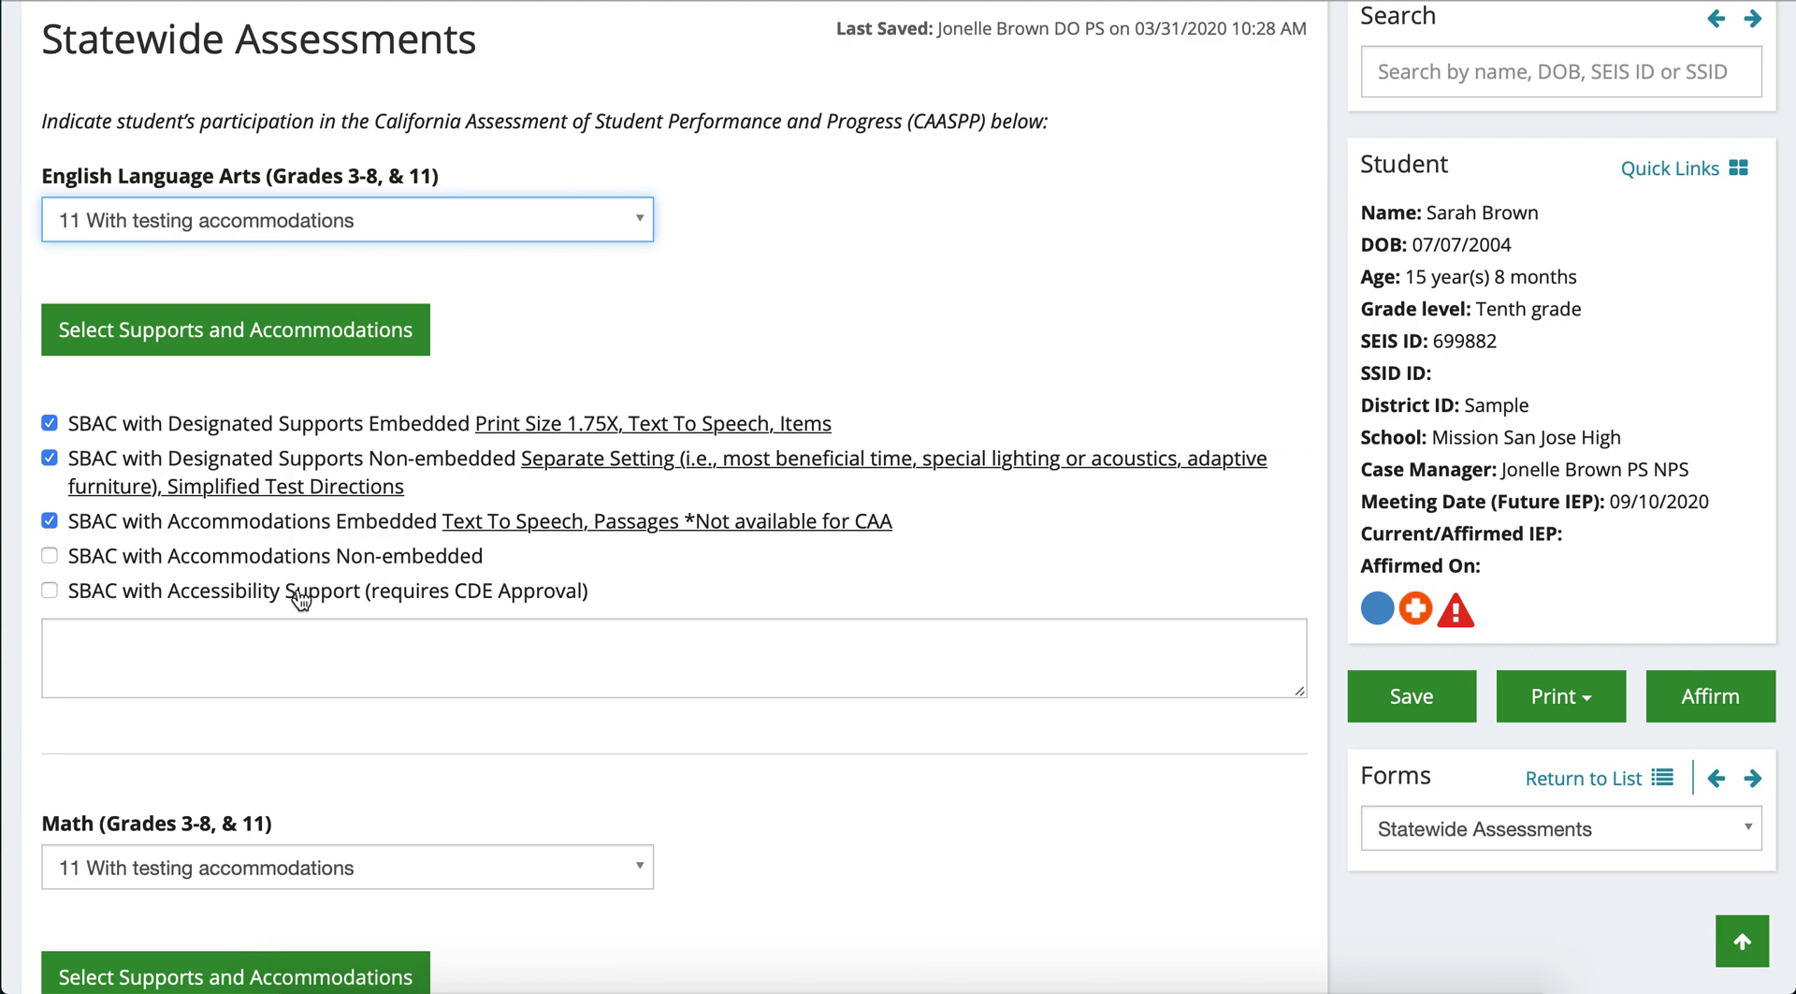
Open the English Language Arts supports and accommodations and select Read Aloud Passages (Reading Only) under Non-Embedded Accommodations.
{"action": "left_click", "coordinate": [384, 341]}
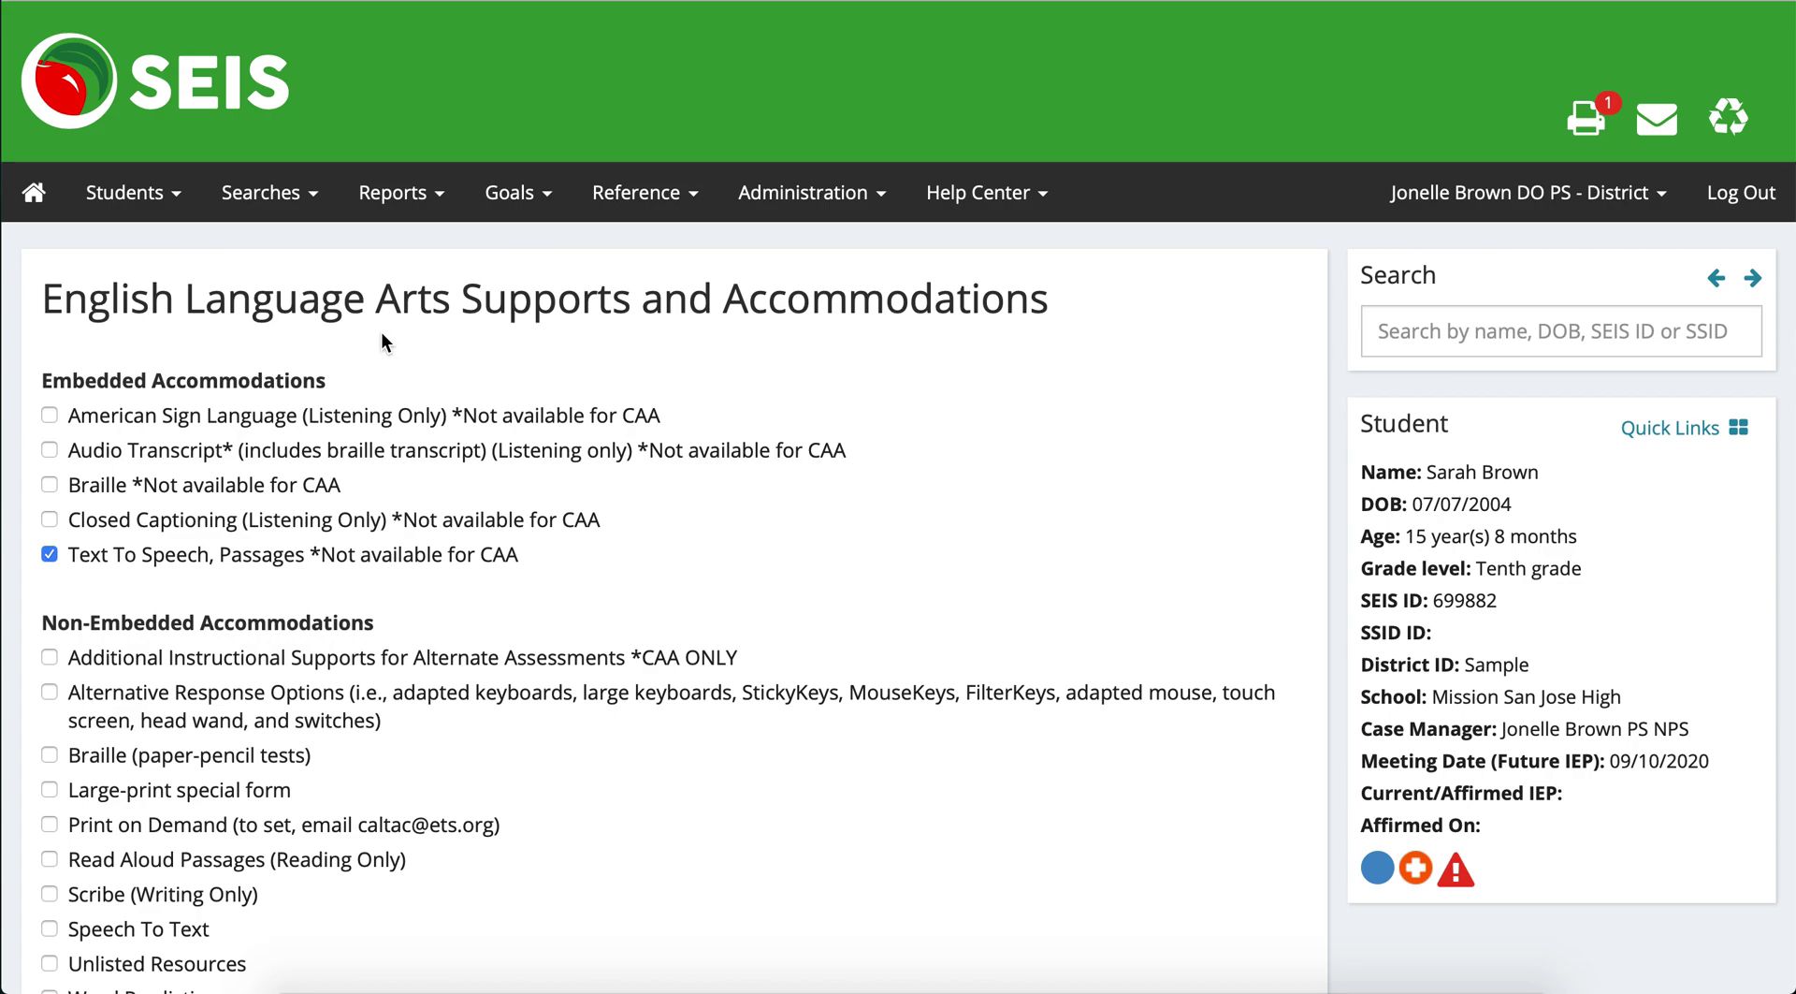
{"action": "scroll", "coordinate": [440, 398], "scroll_direction": "down", "scroll_amount": 1}
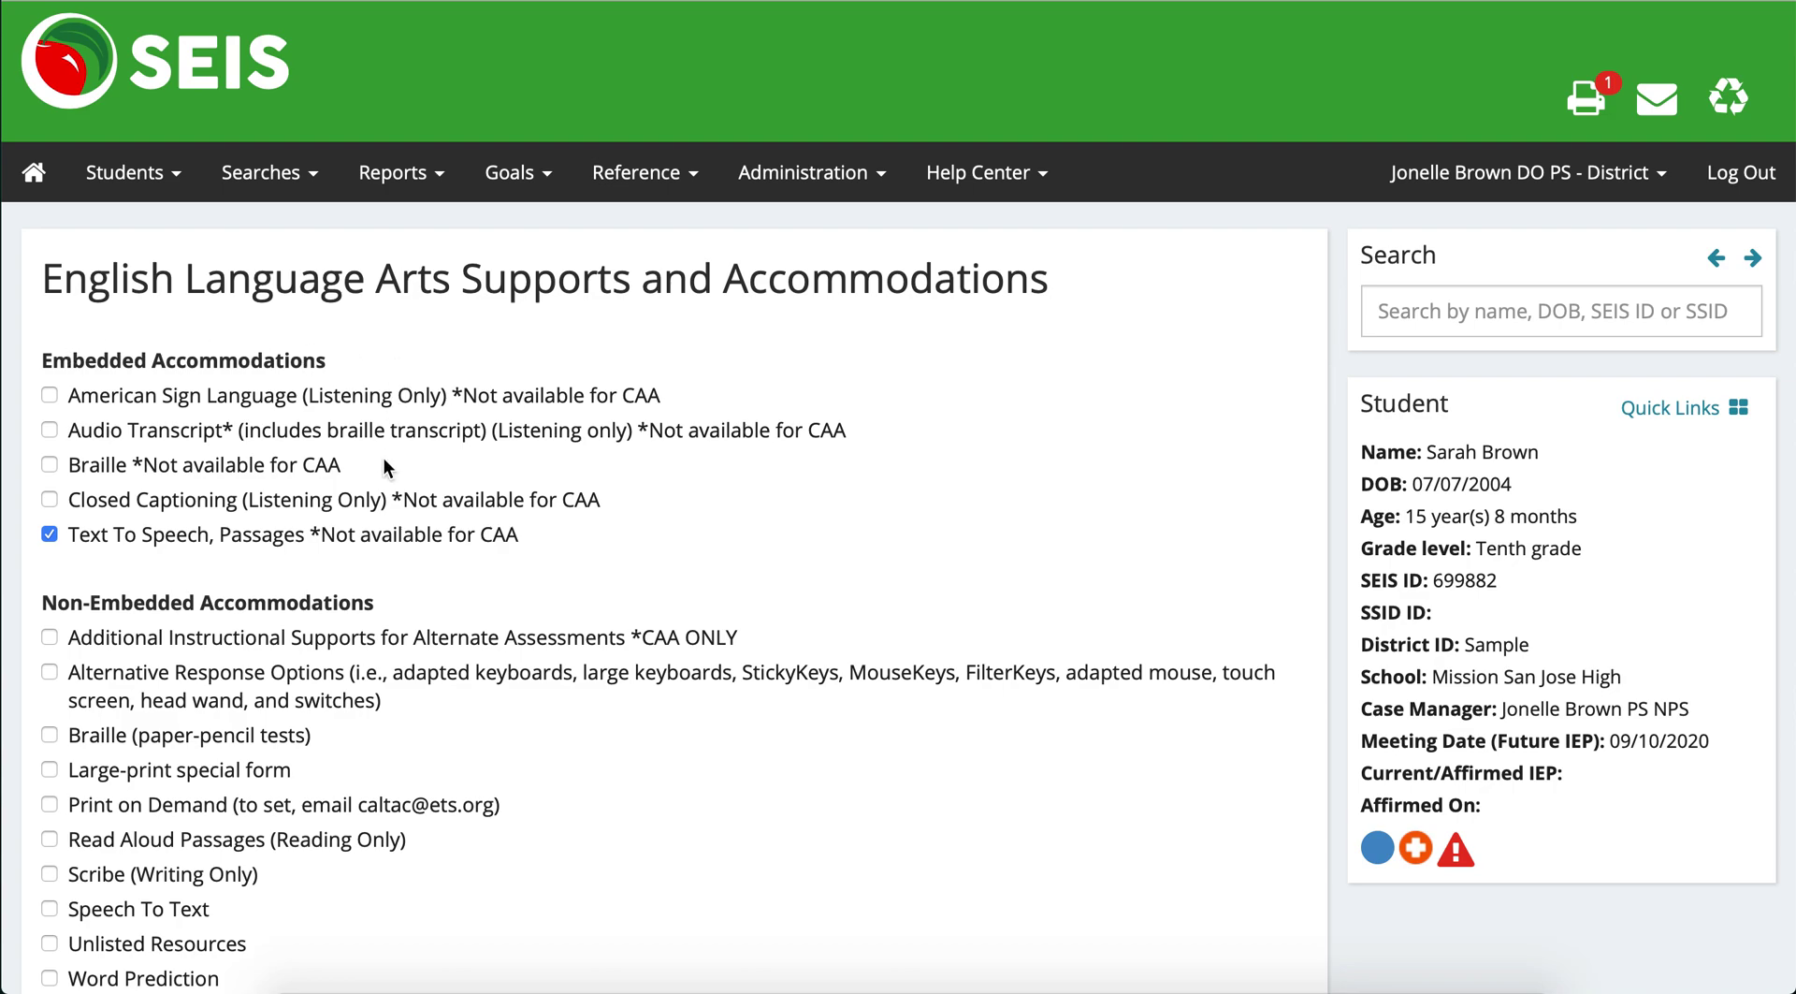
{"action": "scroll", "coordinate": [403, 519], "scroll_direction": "down", "scroll_amount": 3}
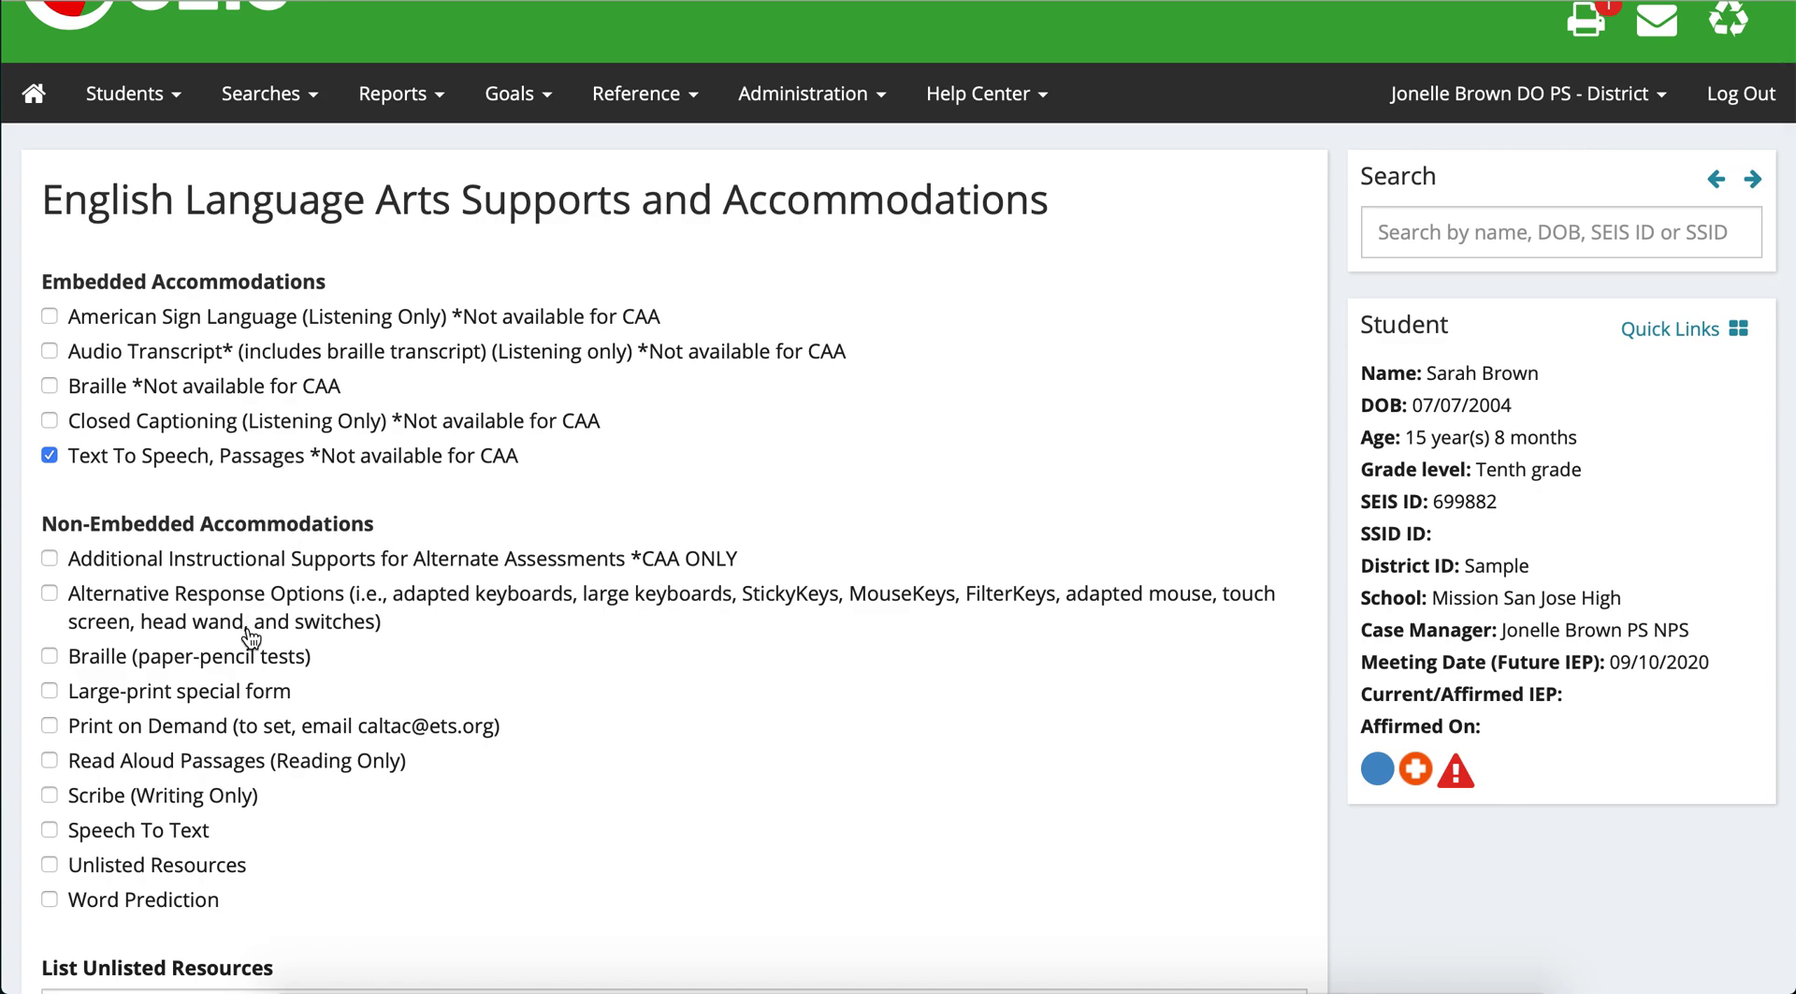
{"action": "scroll", "coordinate": [295, 731], "scroll_direction": "down", "scroll_amount": 2}
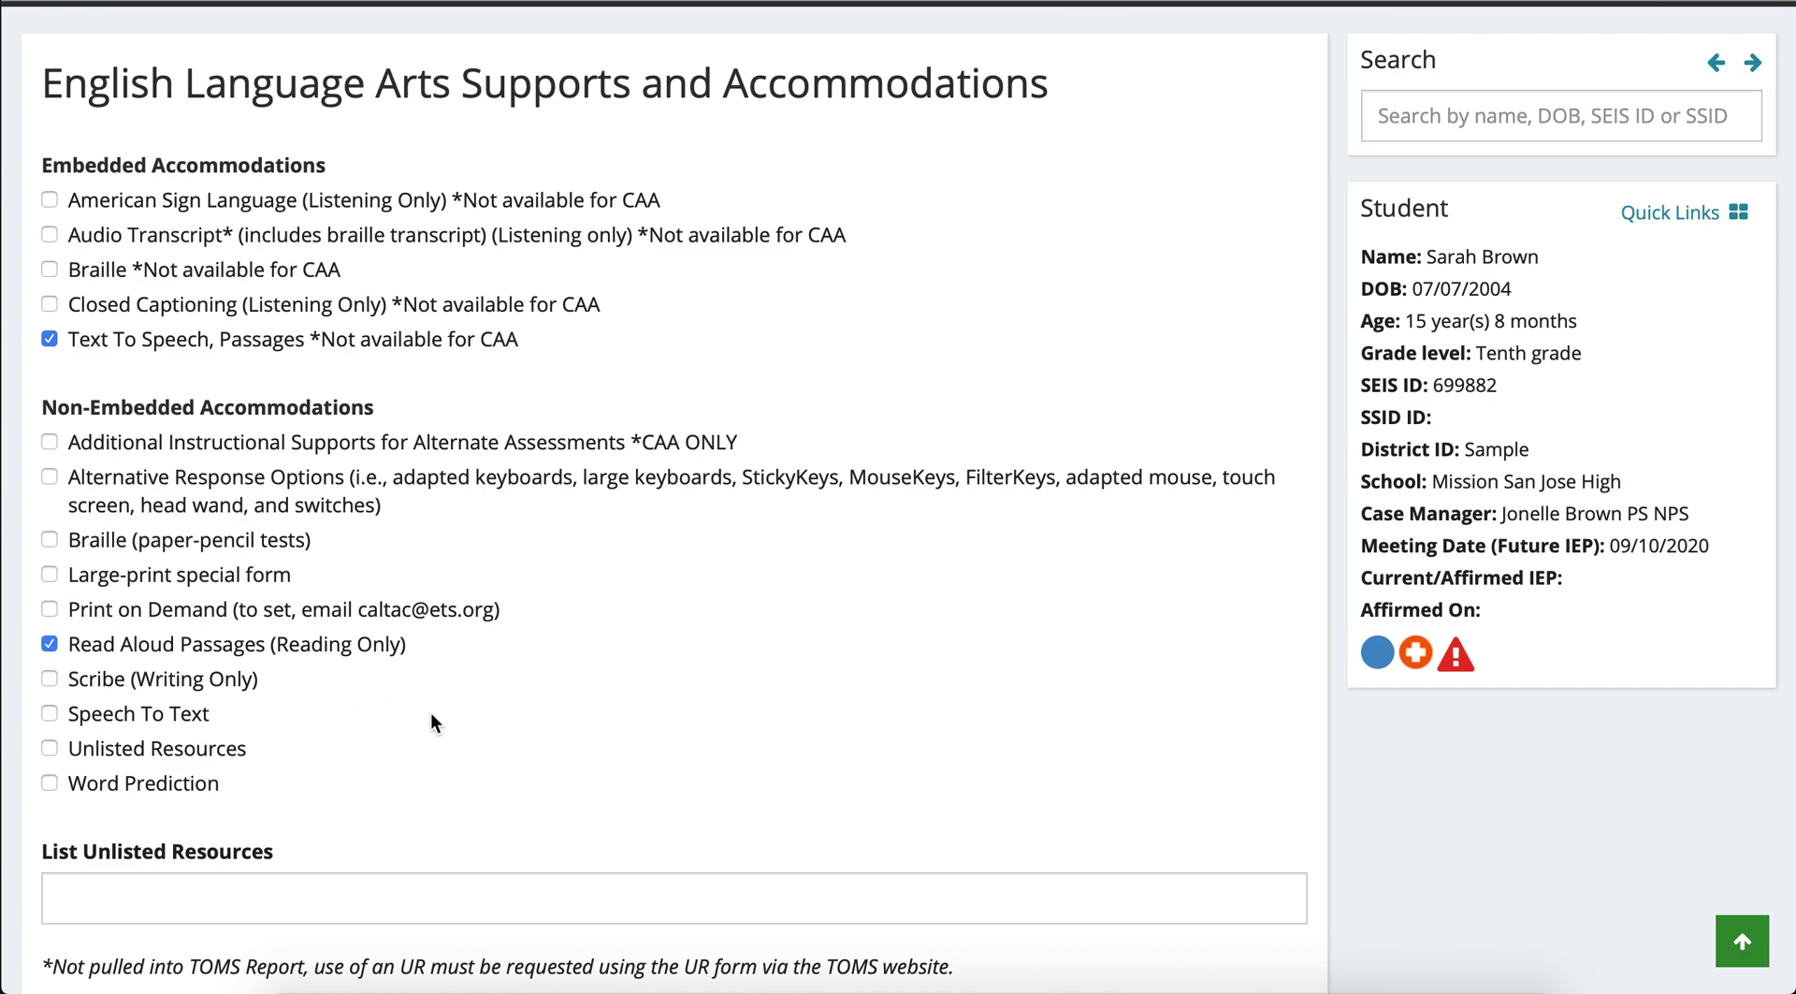
Save the English Language Arts supports and check SBAC with Accommodations Non-embedded in that section of the assessments form.
{"action": "scroll", "coordinate": [430, 721], "scroll_direction": "down", "scroll_amount": 3}
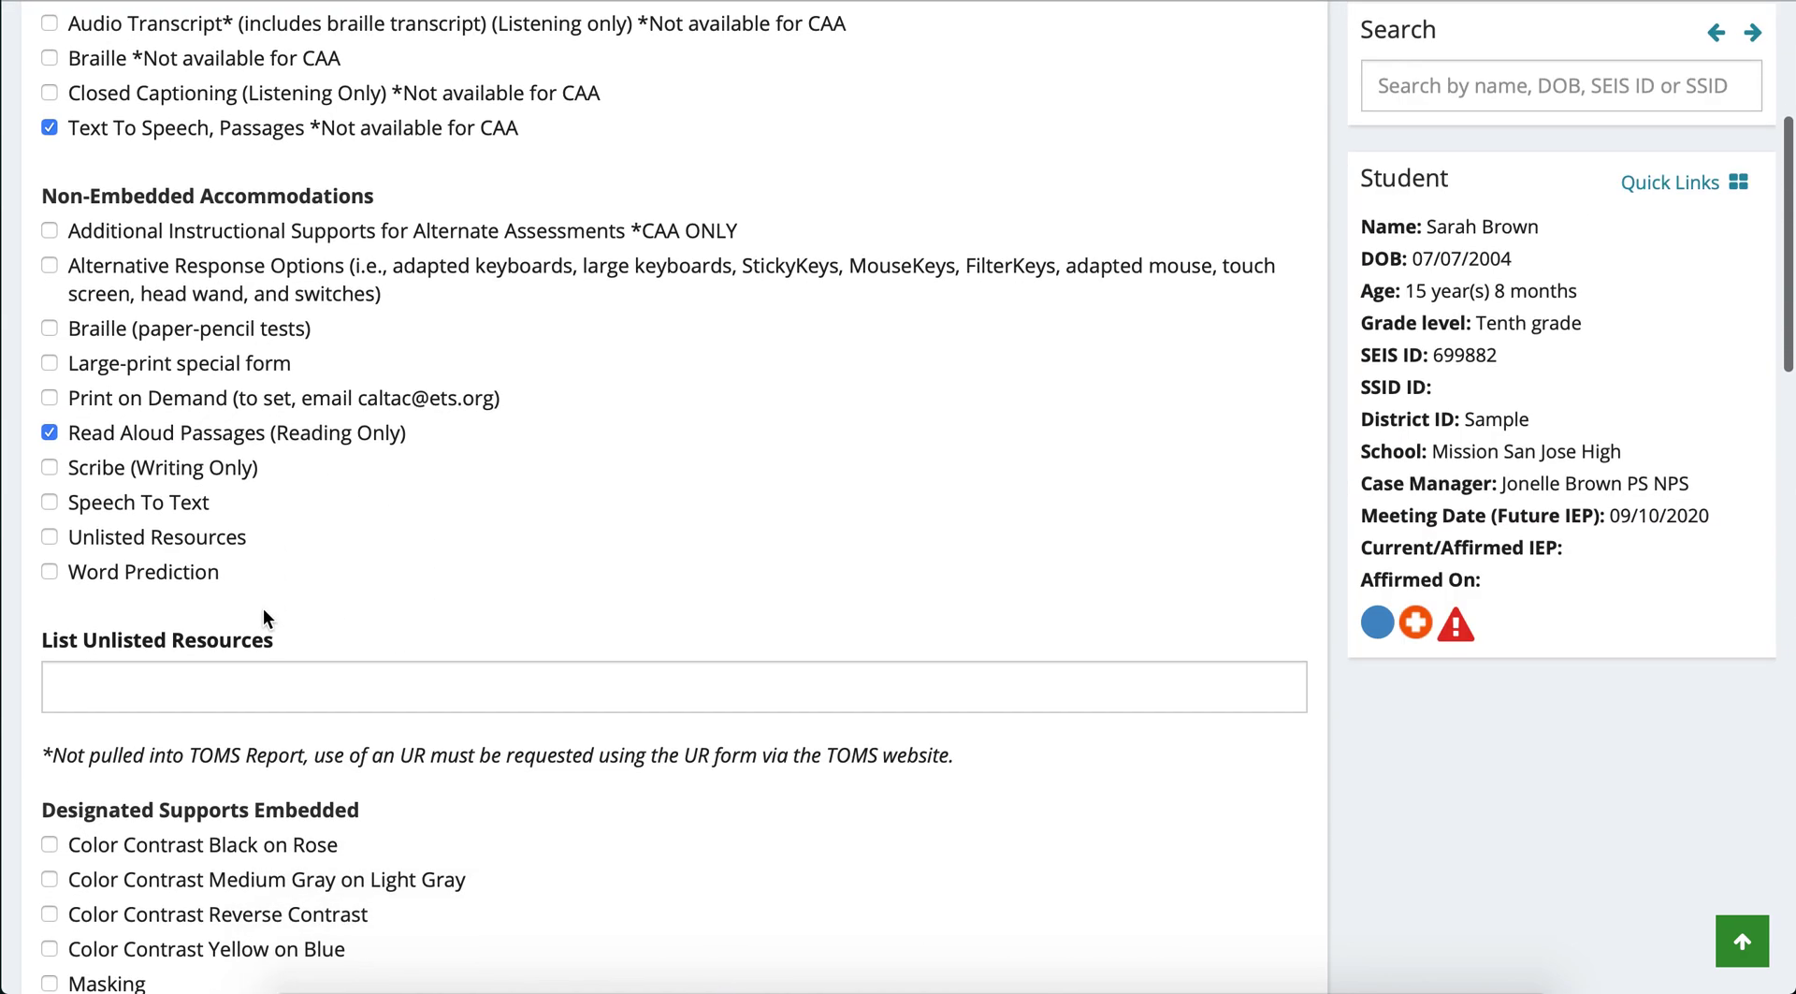
{"action": "scroll", "coordinate": [262, 608], "scroll_direction": "down", "scroll_amount": 9}
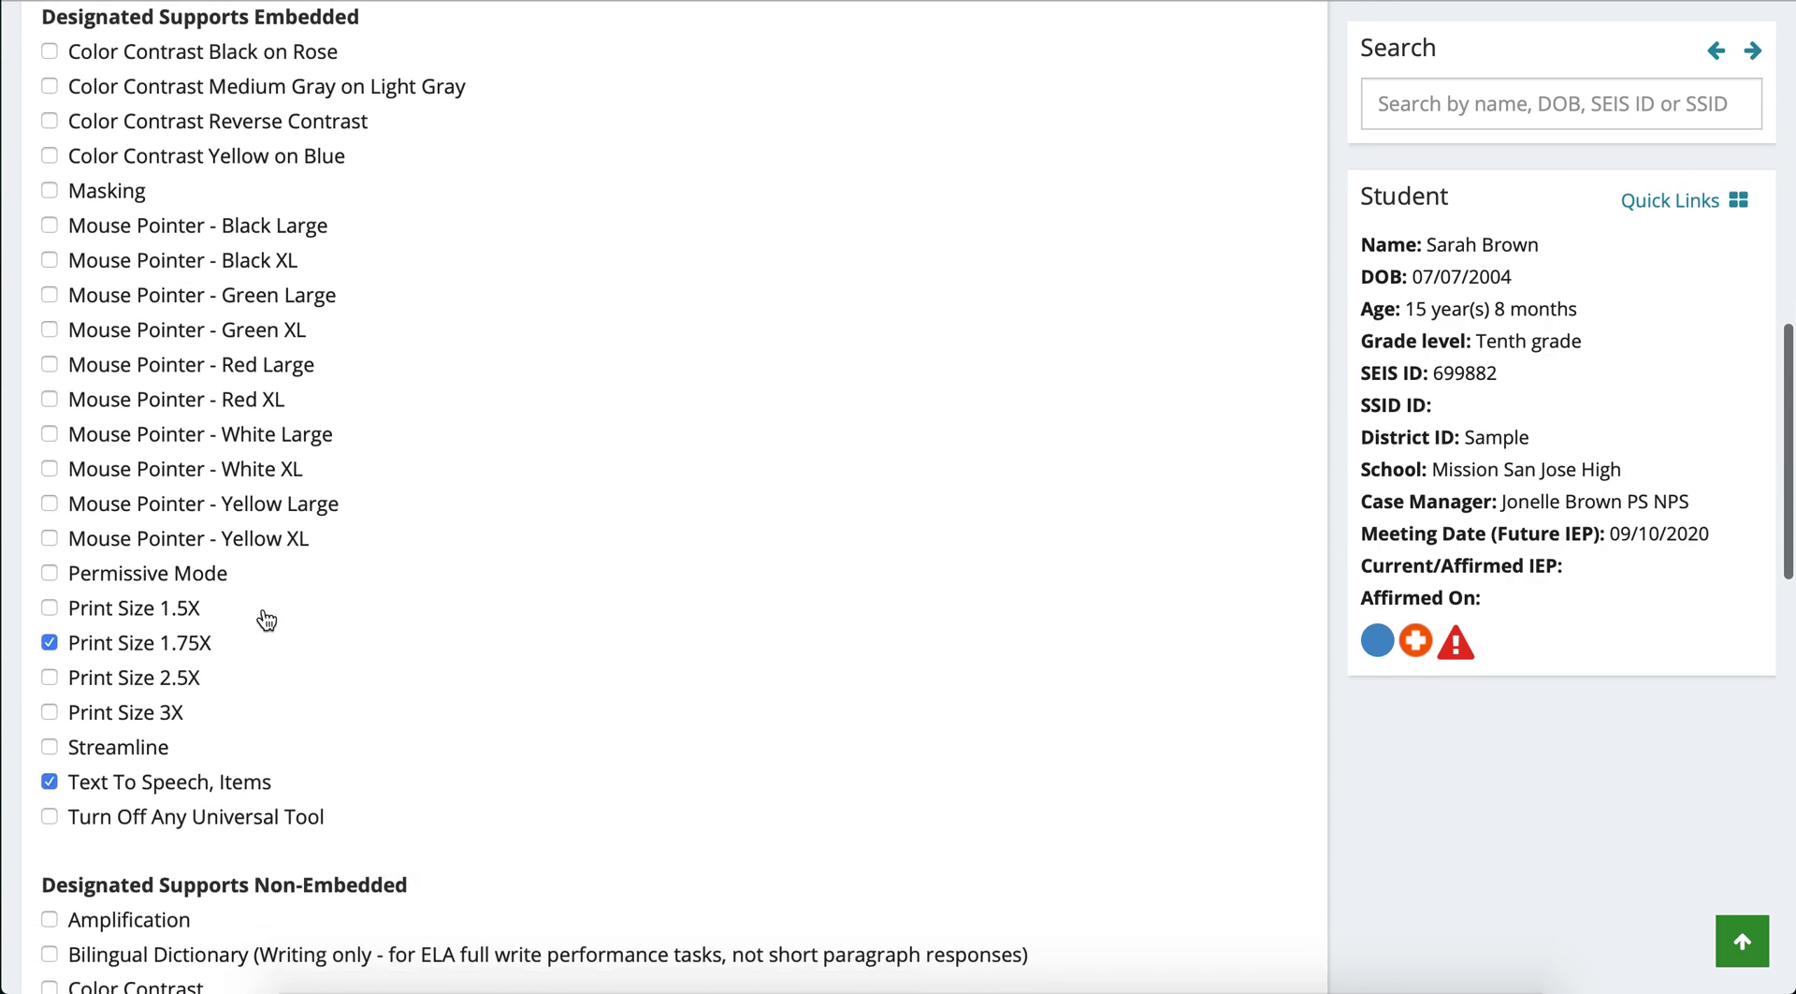
{"action": "scroll", "coordinate": [267, 619], "scroll_direction": "down", "scroll_amount": 1}
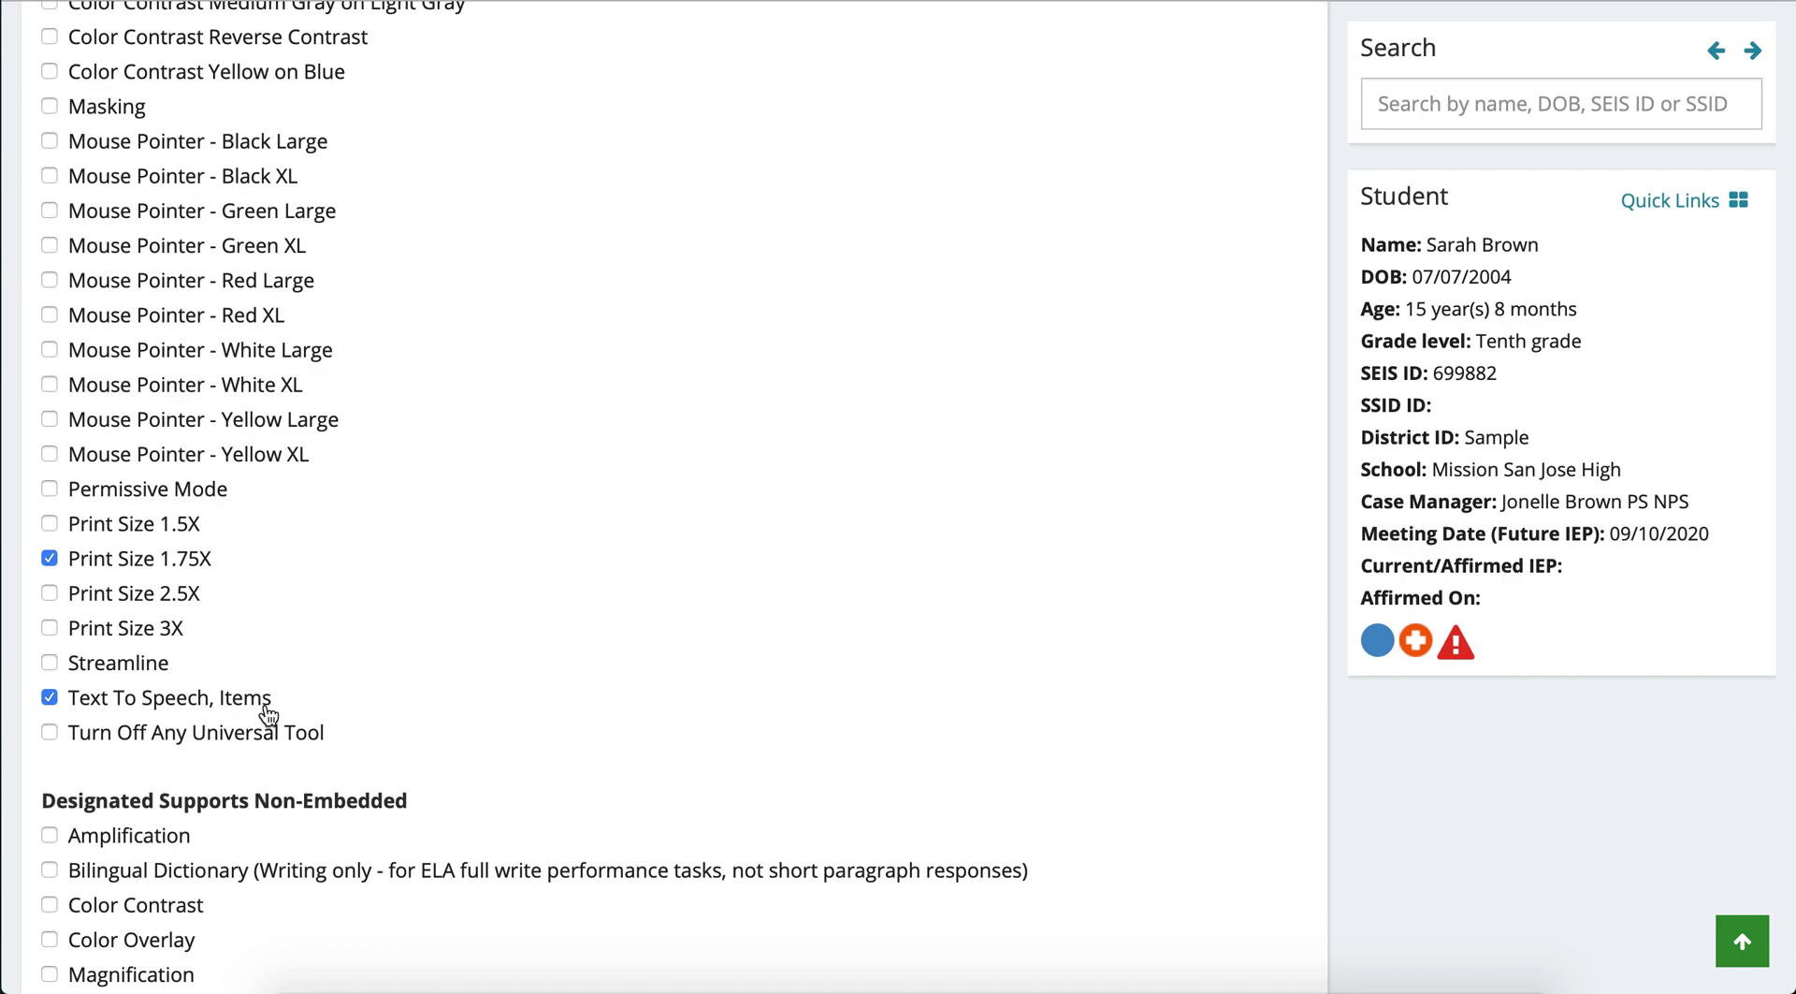
{"action": "scroll", "coordinate": [269, 714], "scroll_direction": "down", "scroll_amount": 7}
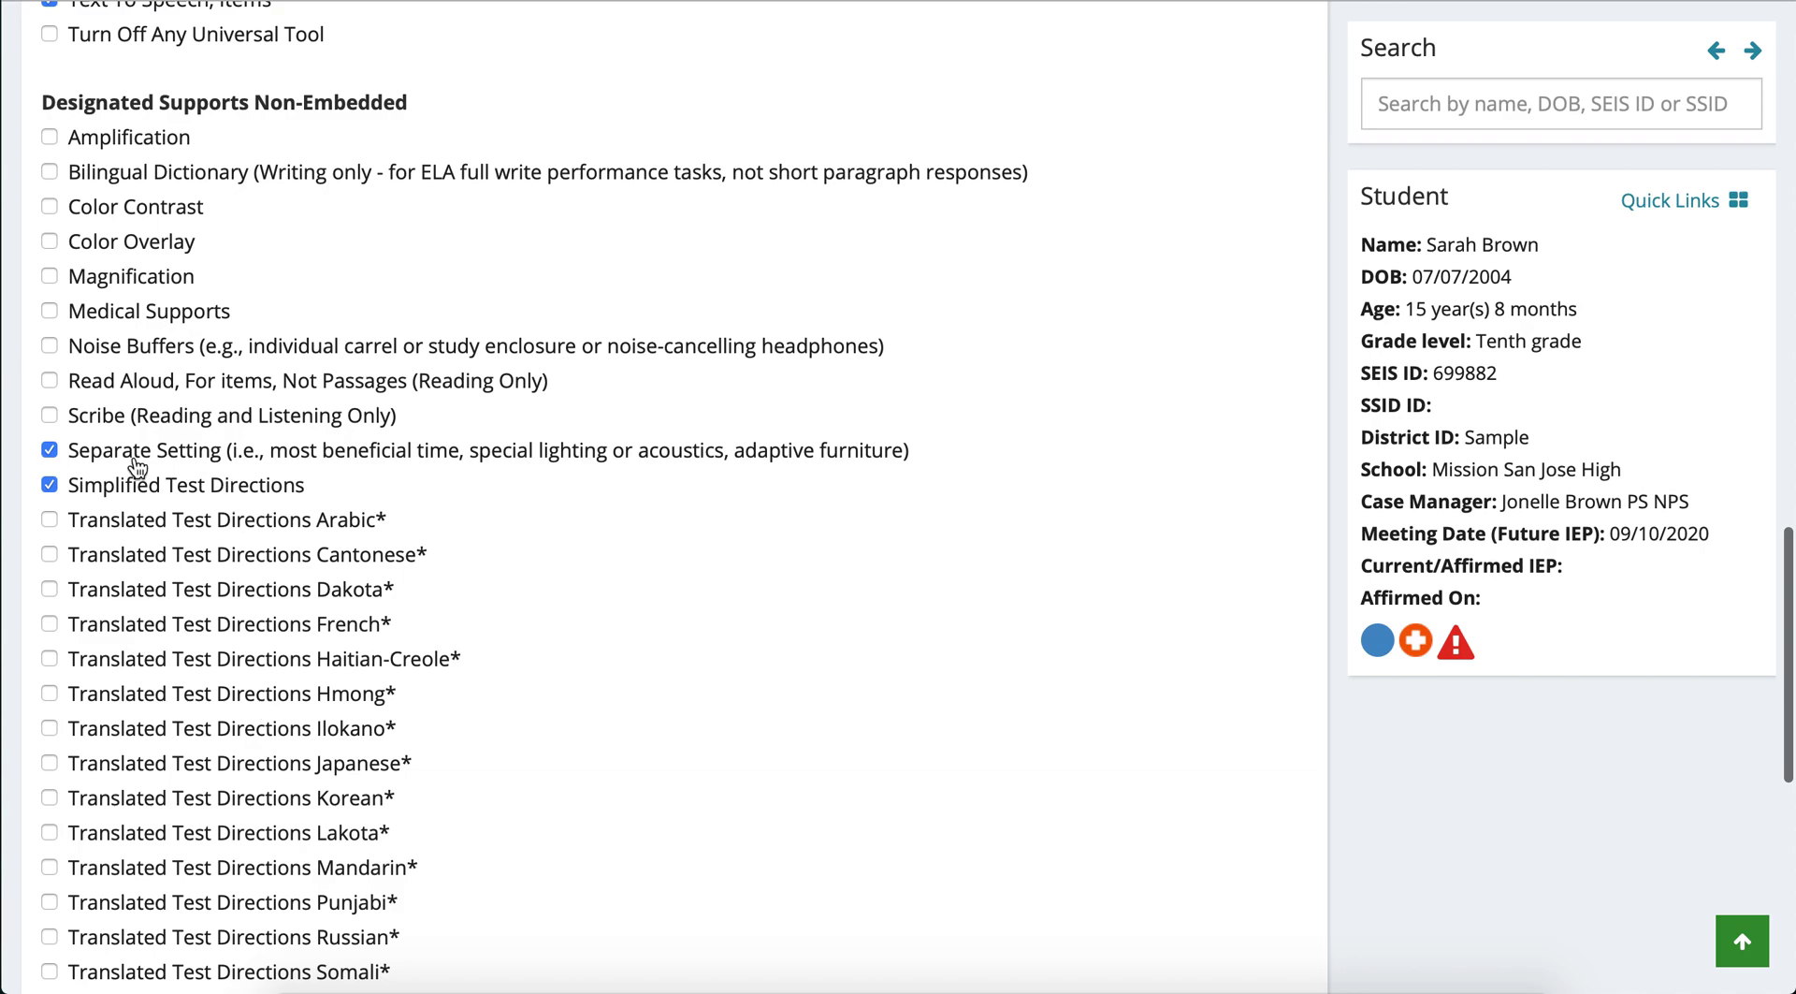
{"action": "scroll", "coordinate": [131, 463], "scroll_direction": "down", "scroll_amount": 4}
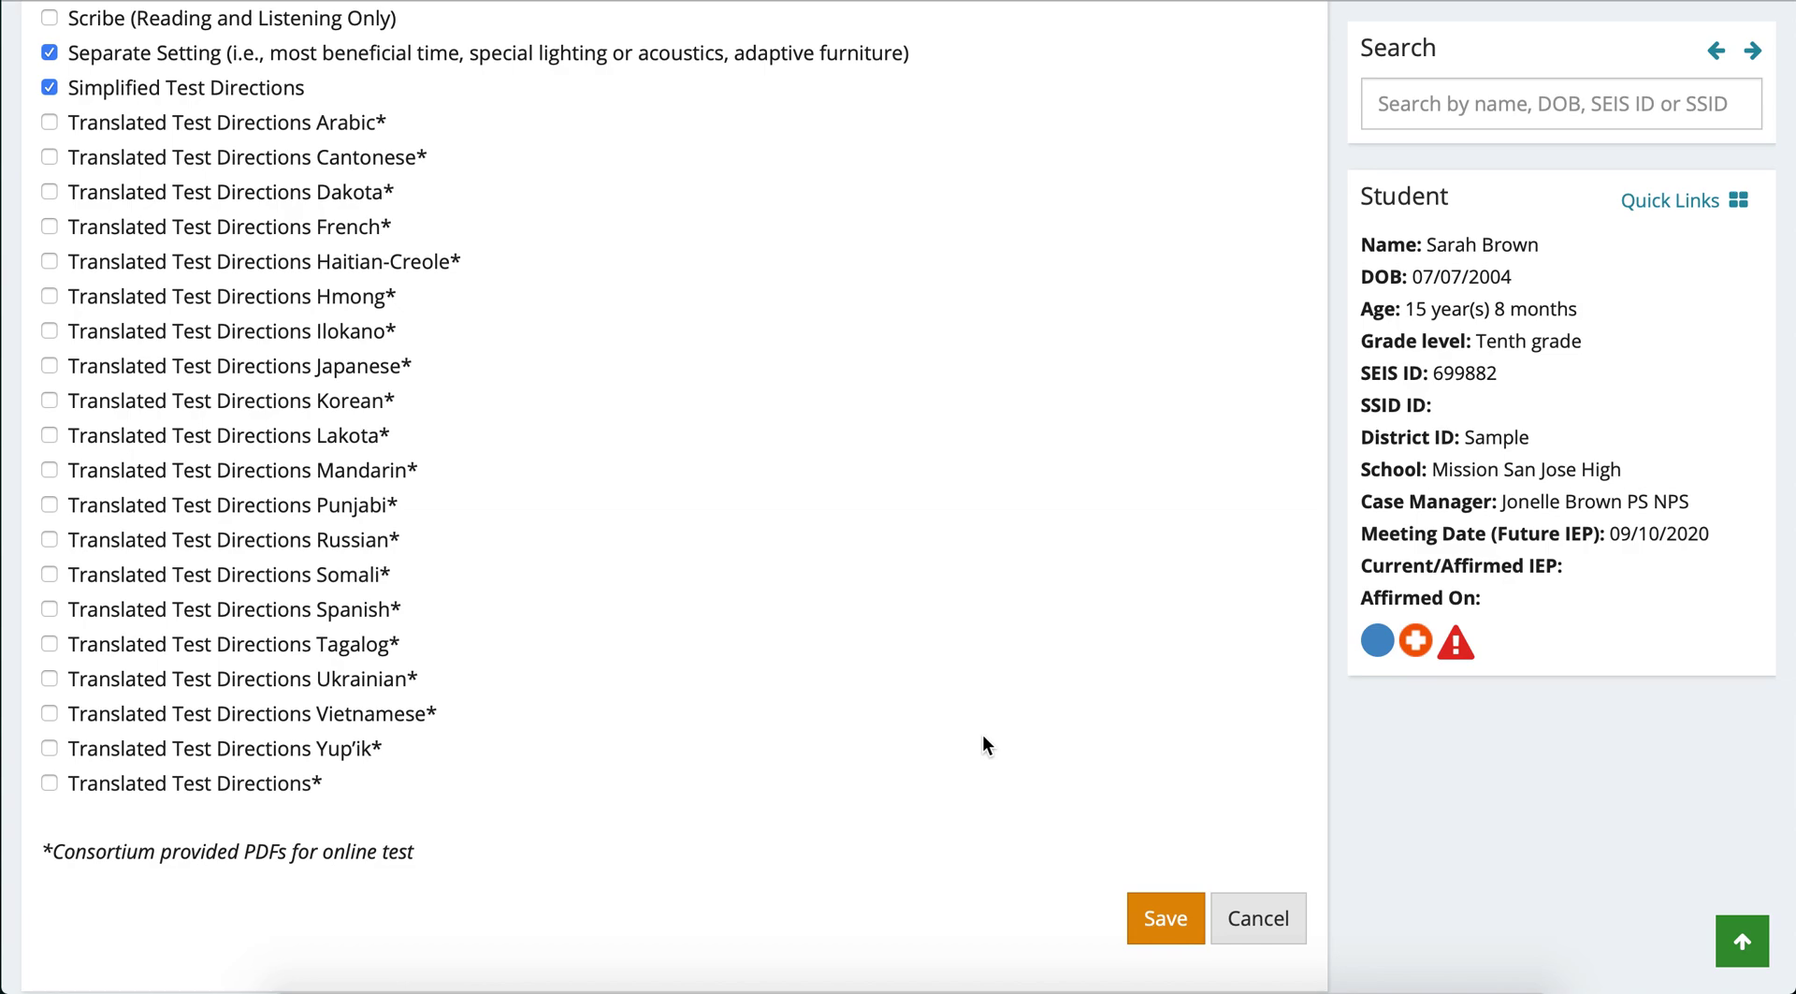
{"action": "scroll", "coordinate": [983, 737], "scroll_direction": "up", "scroll_amount": 1}
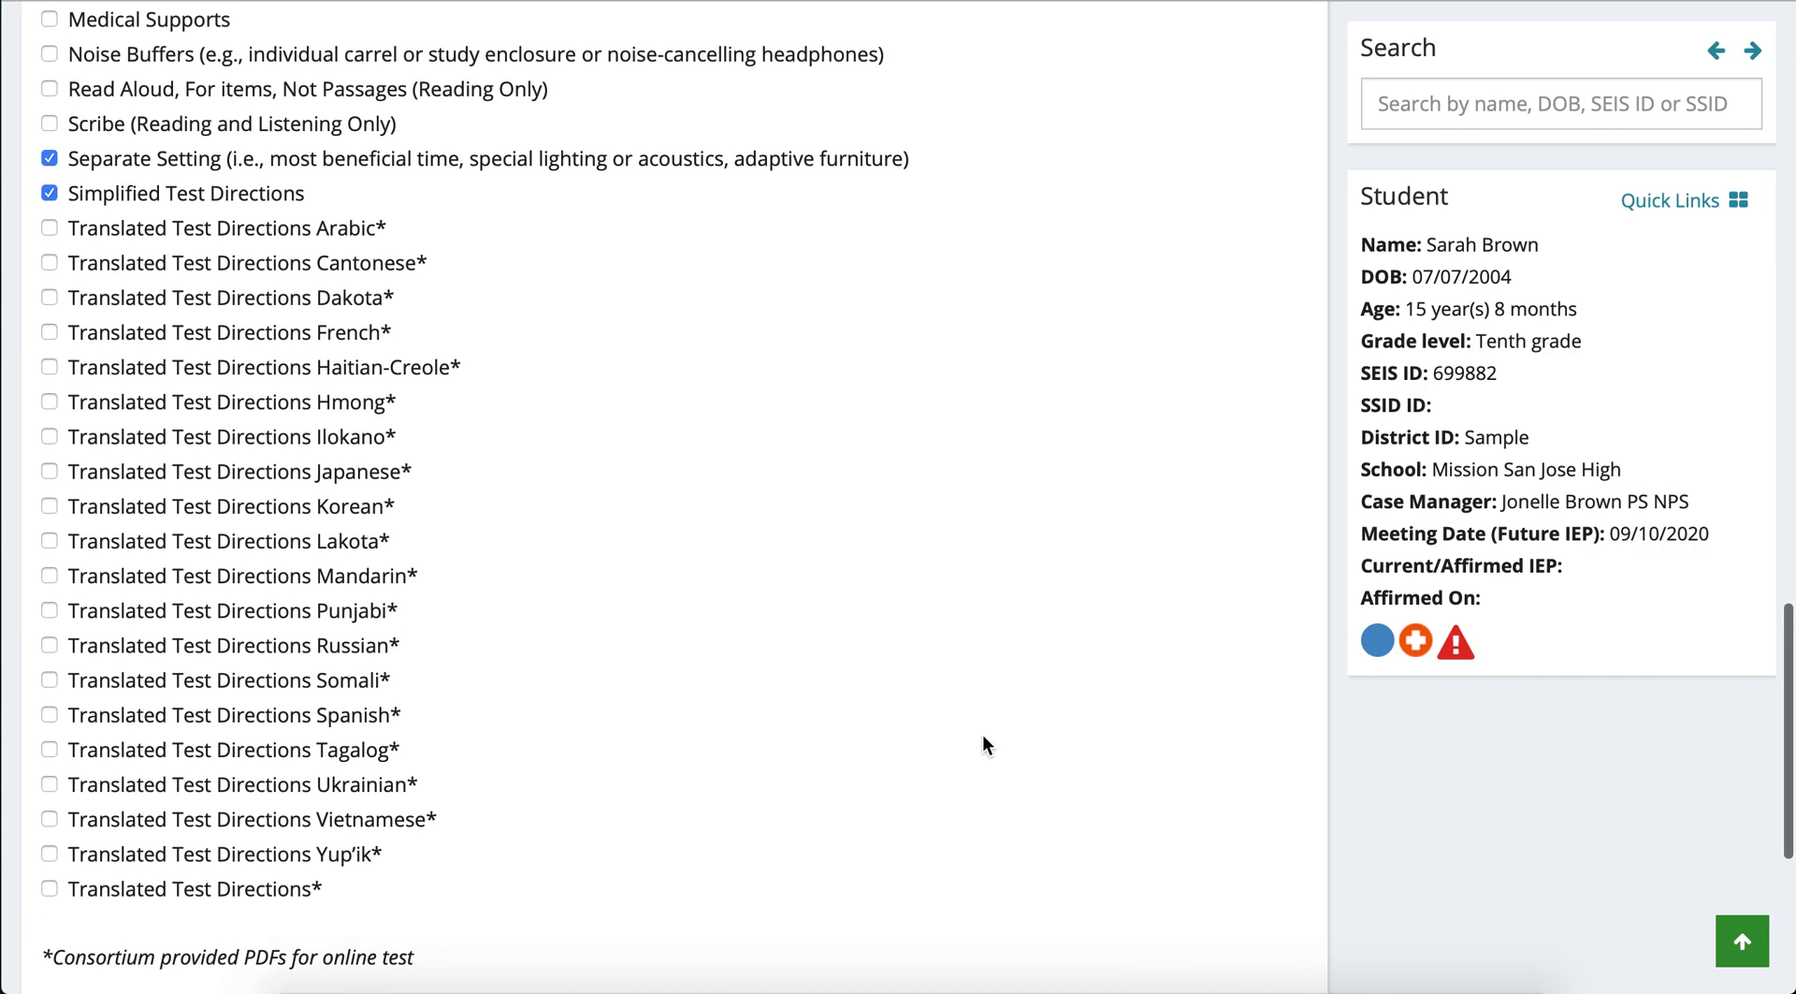
{"action": "scroll", "coordinate": [984, 736], "scroll_direction": "up", "scroll_amount": 3}
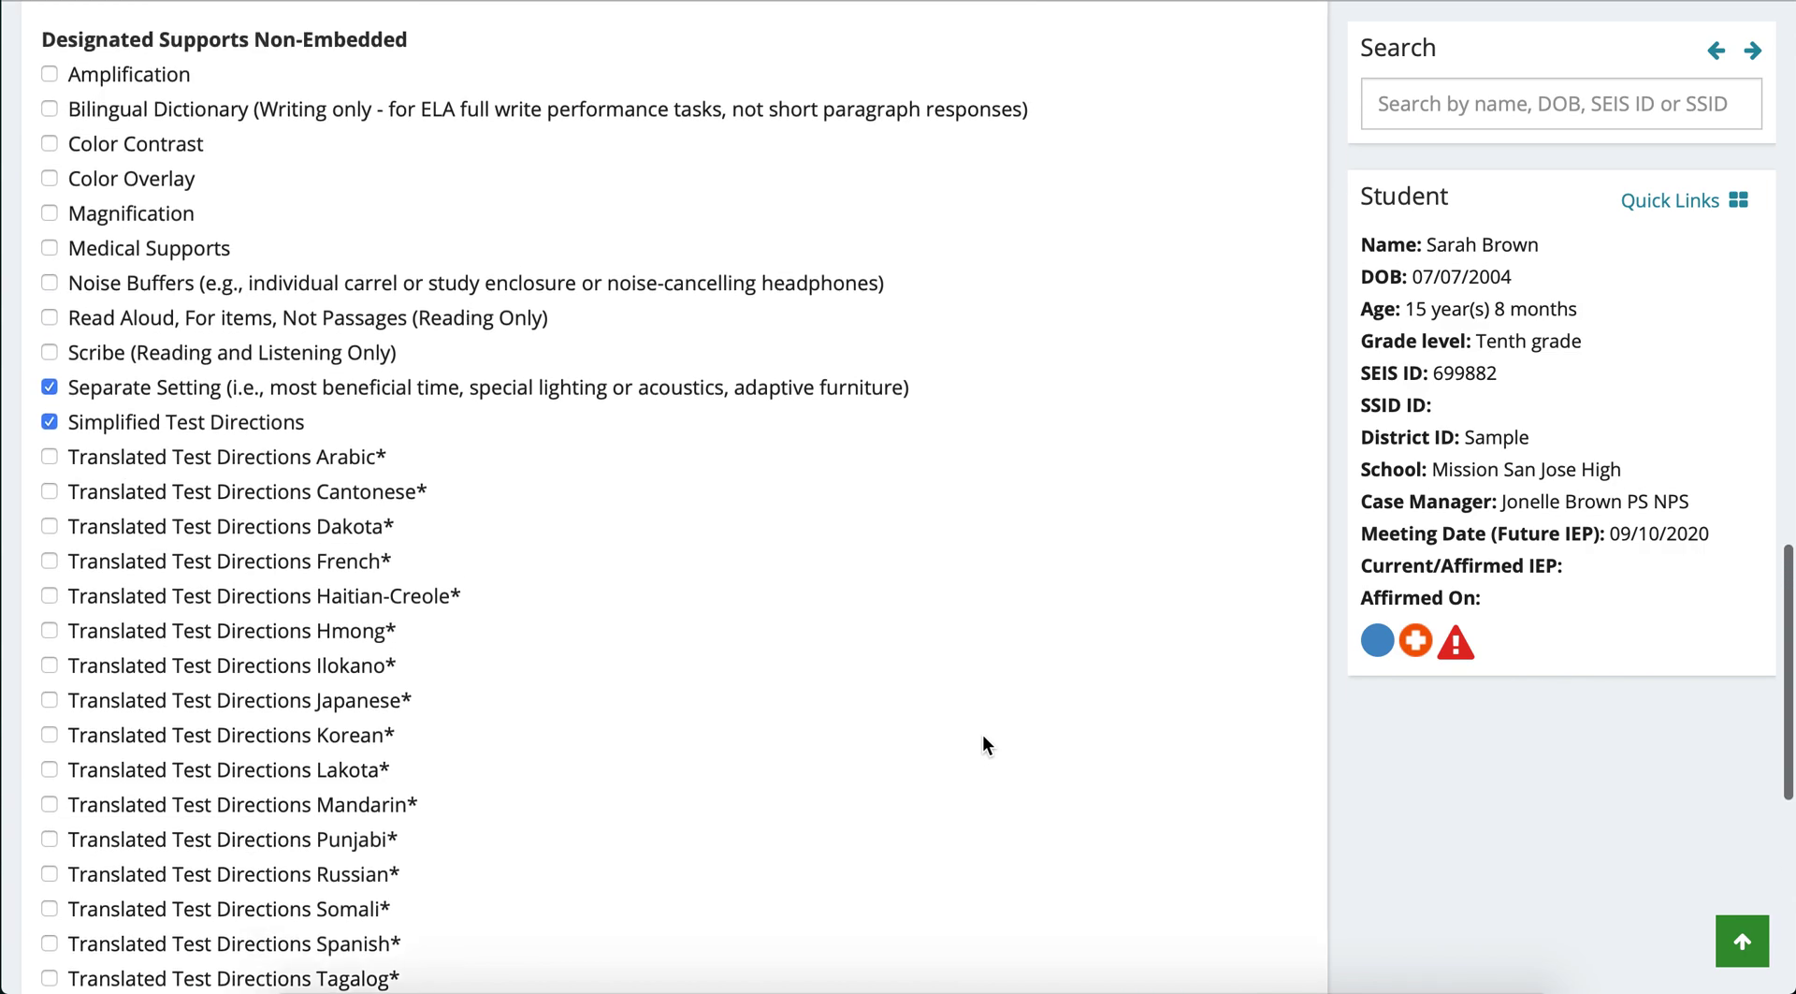
{"action": "scroll", "coordinate": [982, 739], "scroll_direction": "down", "scroll_amount": 4}
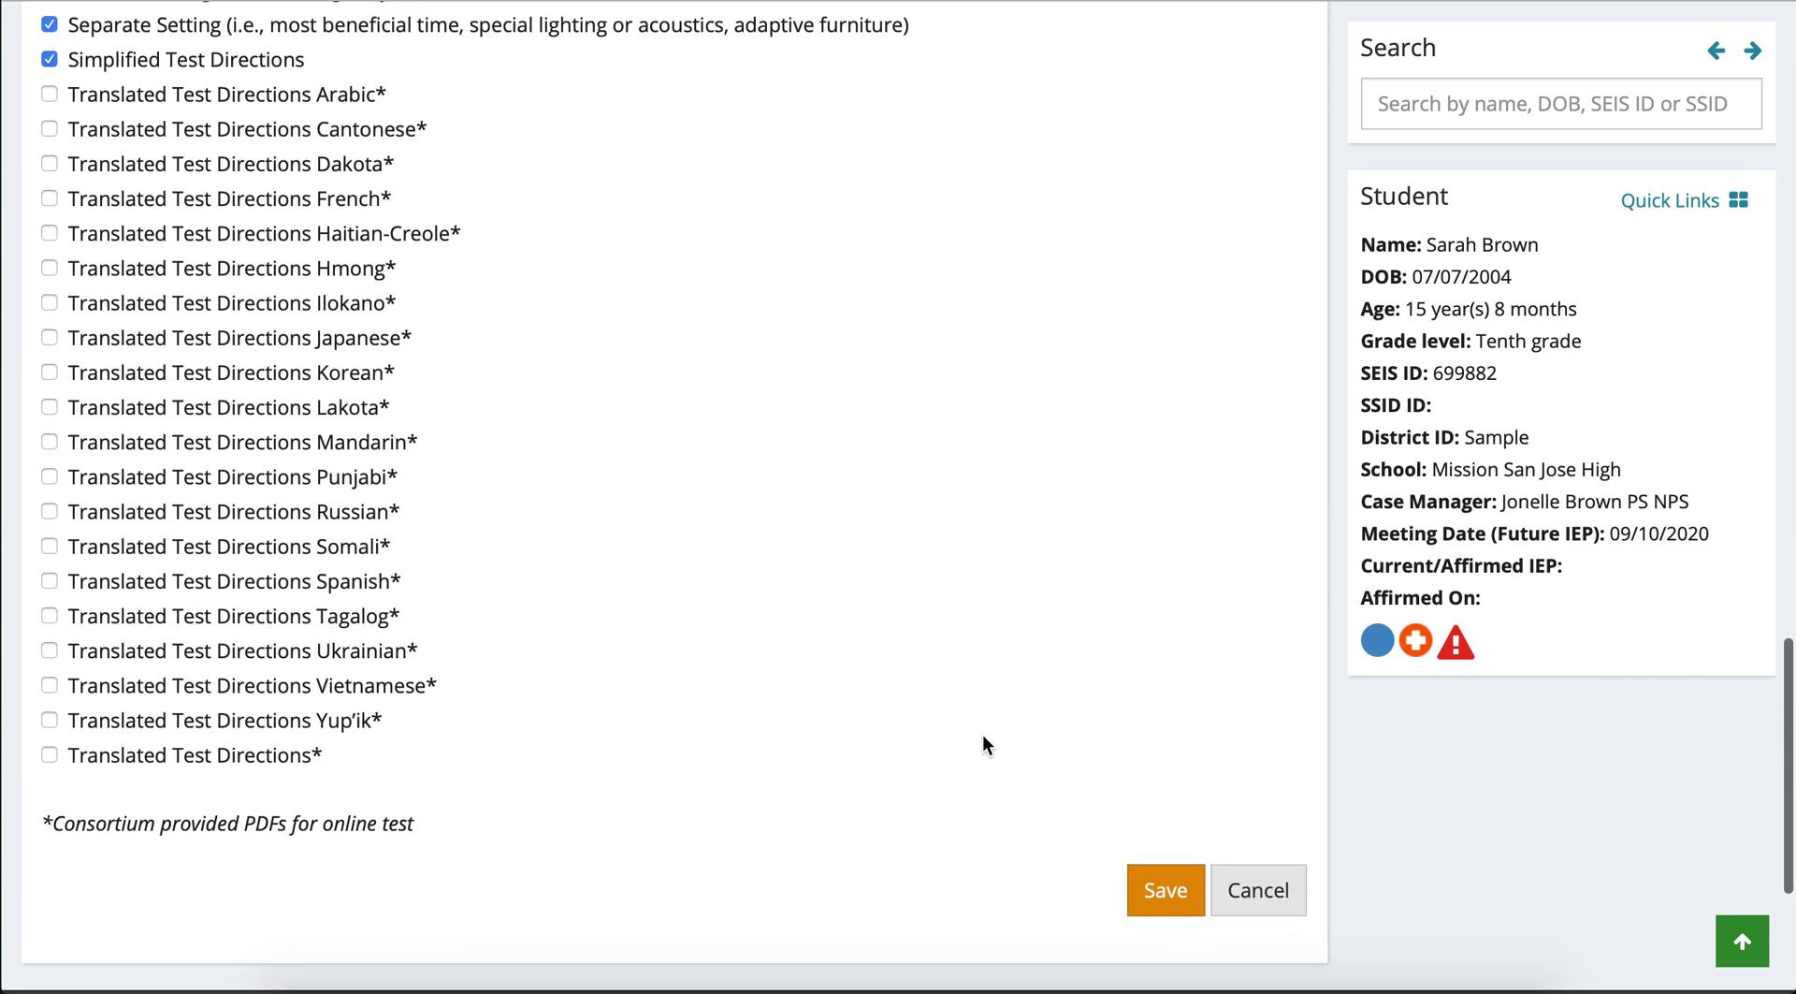
{"action": "left_click", "coordinate": [1160, 898]}
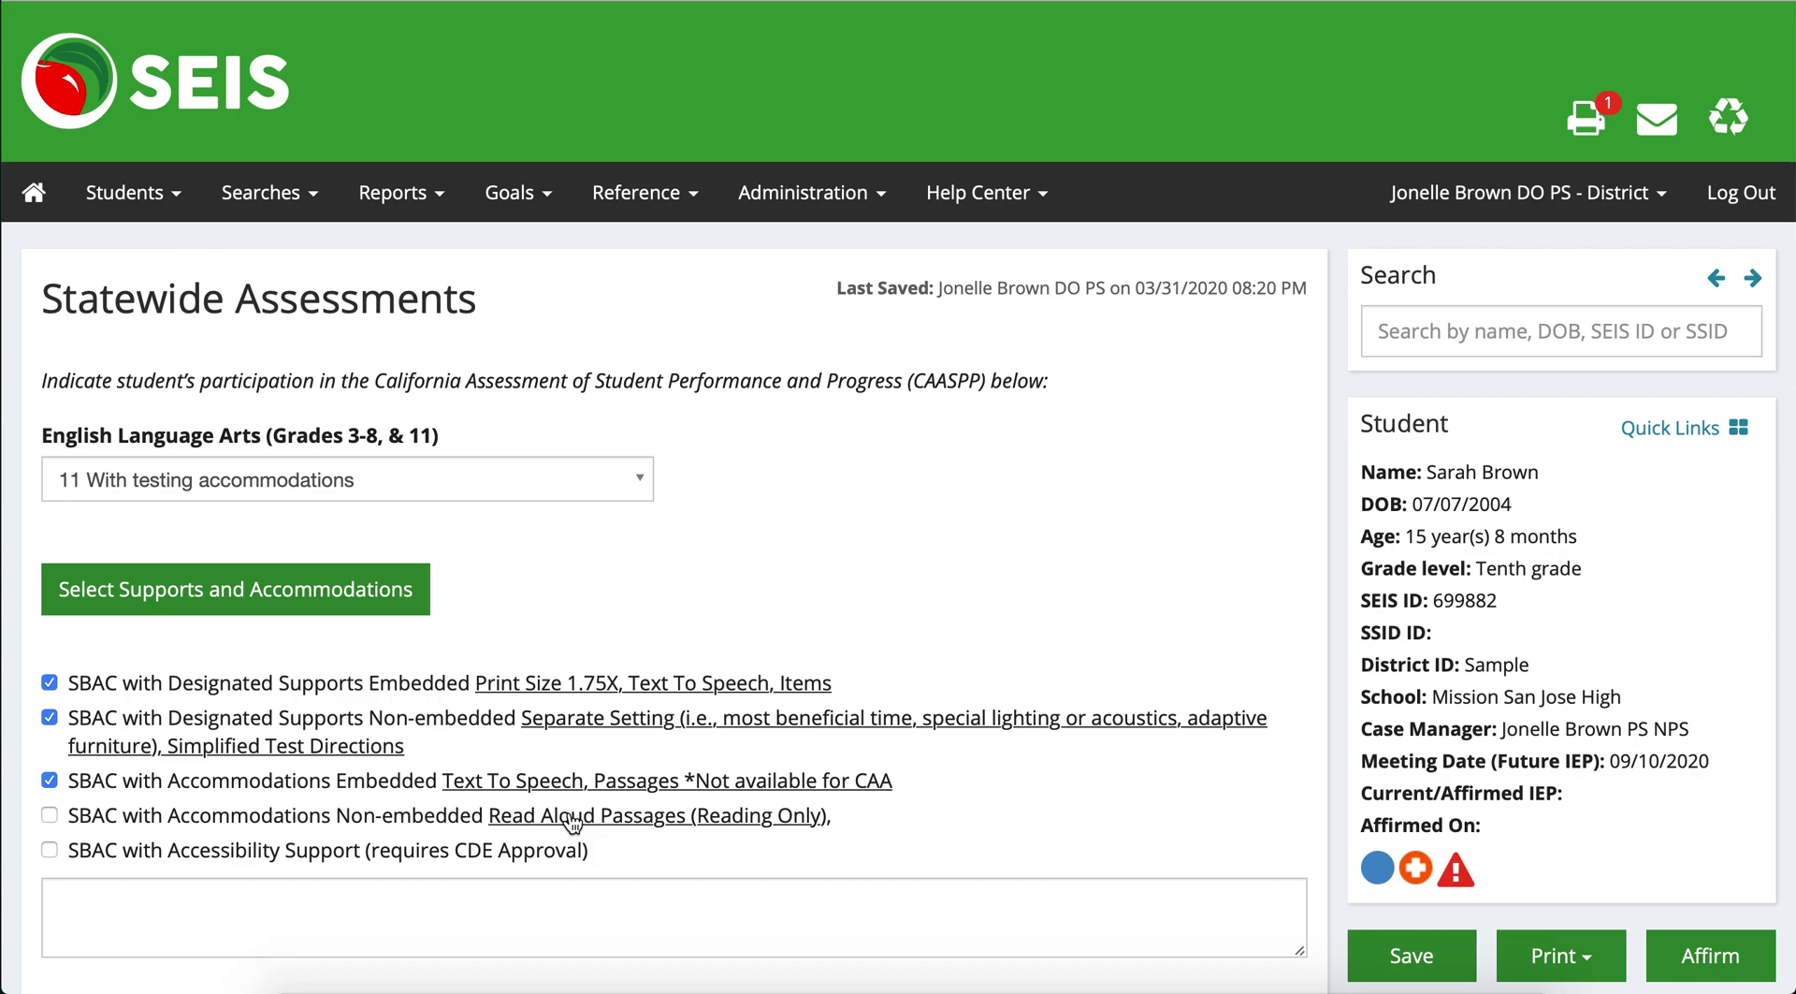
{"action": "left_click", "coordinate": [49, 816]}
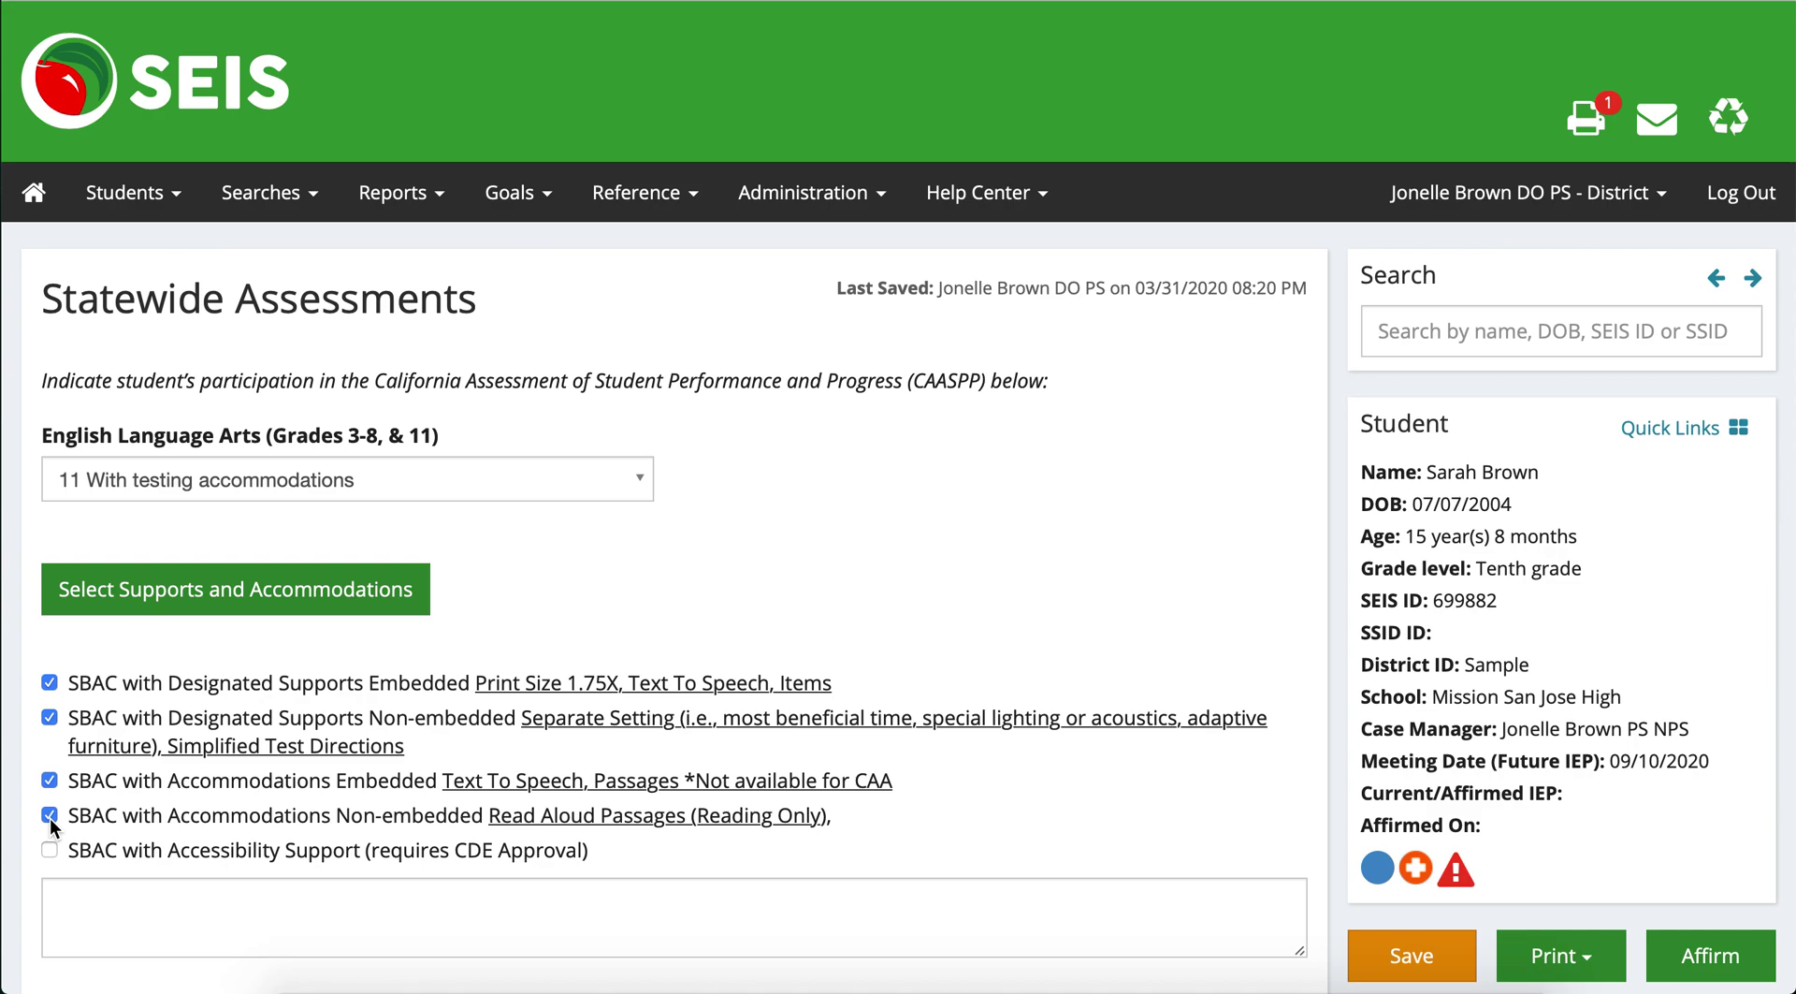
Set the student's Math participation to "11 With testing accommodations".
{"action": "scroll", "coordinate": [49, 817], "scroll_direction": "down", "scroll_amount": 5}
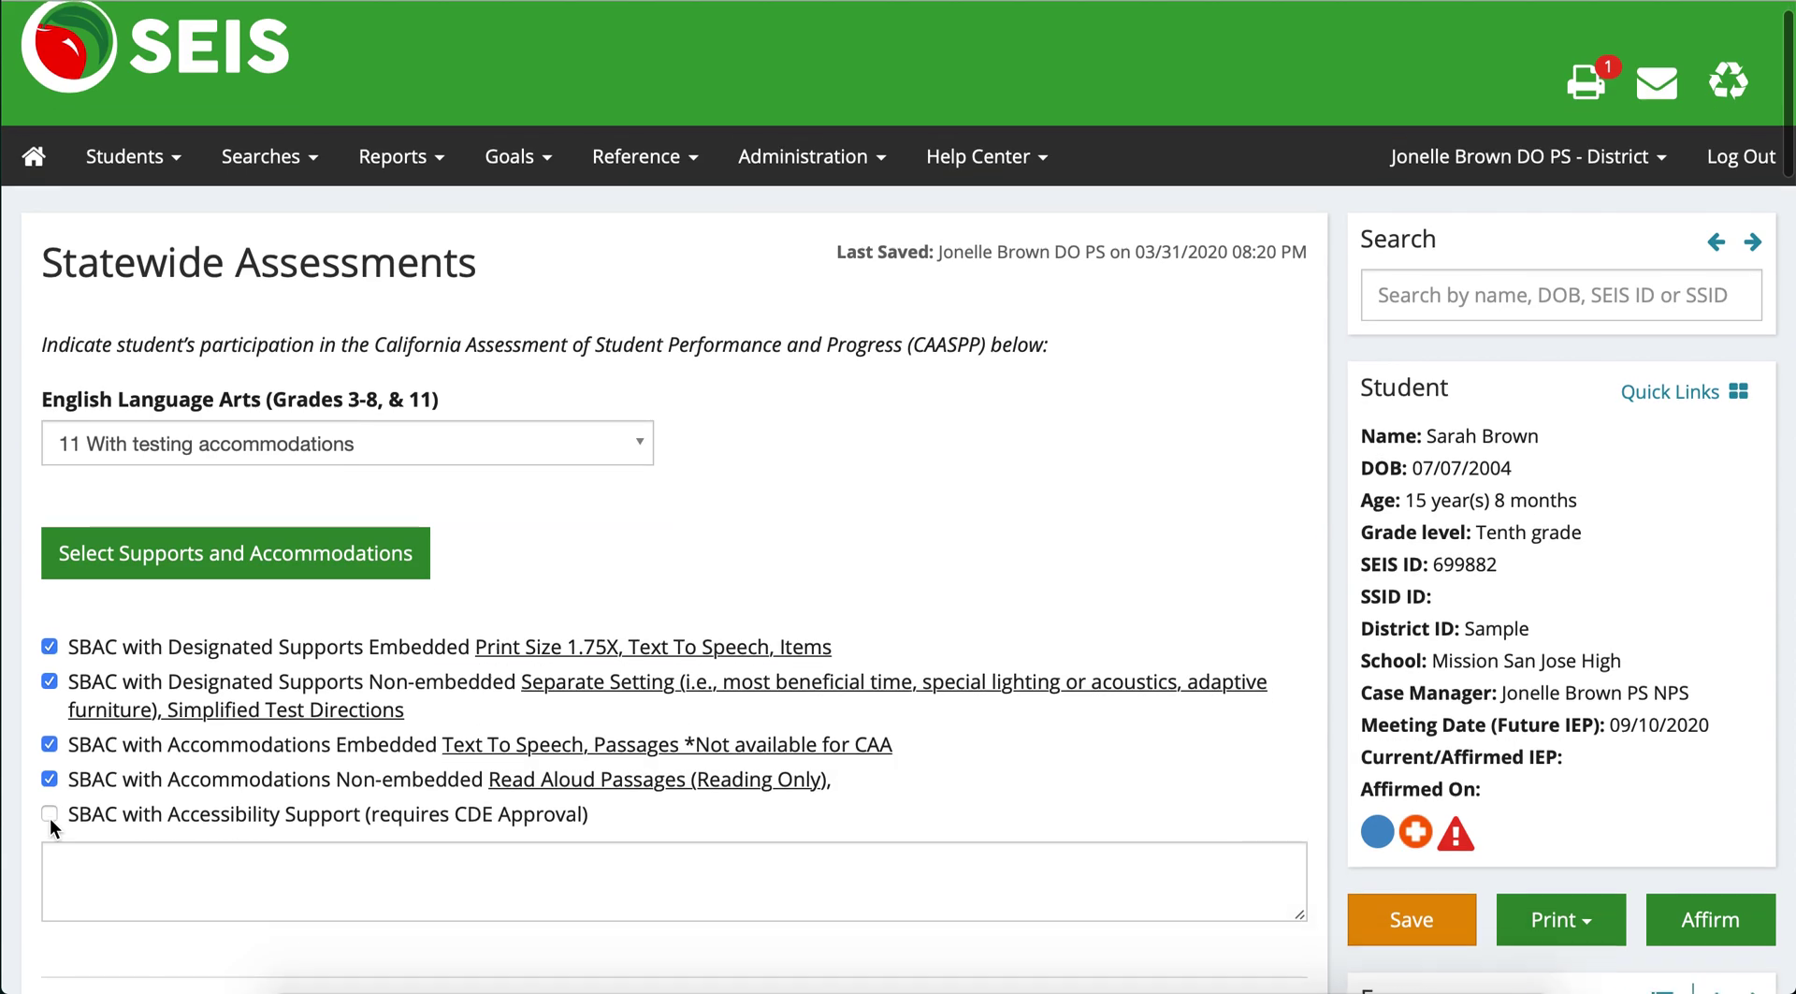
{"action": "scroll", "coordinate": [53, 828], "scroll_direction": "down", "scroll_amount": 5}
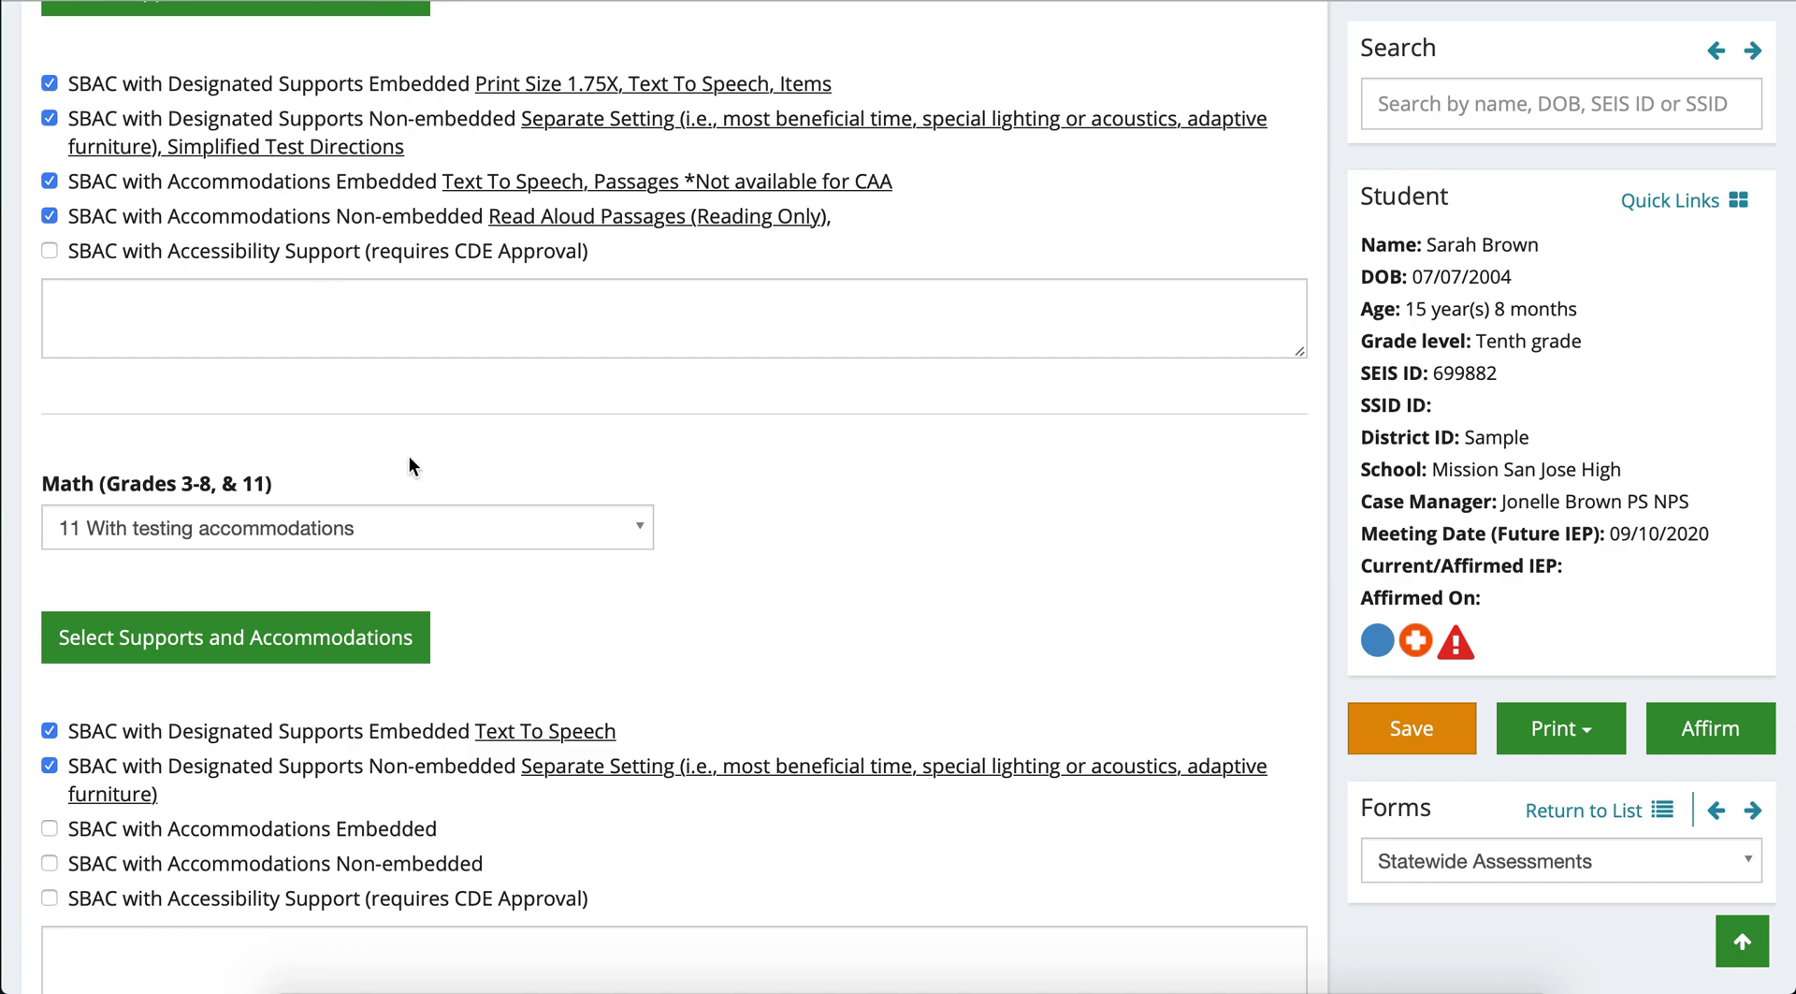
{"action": "left_click", "coordinate": [548, 549]}
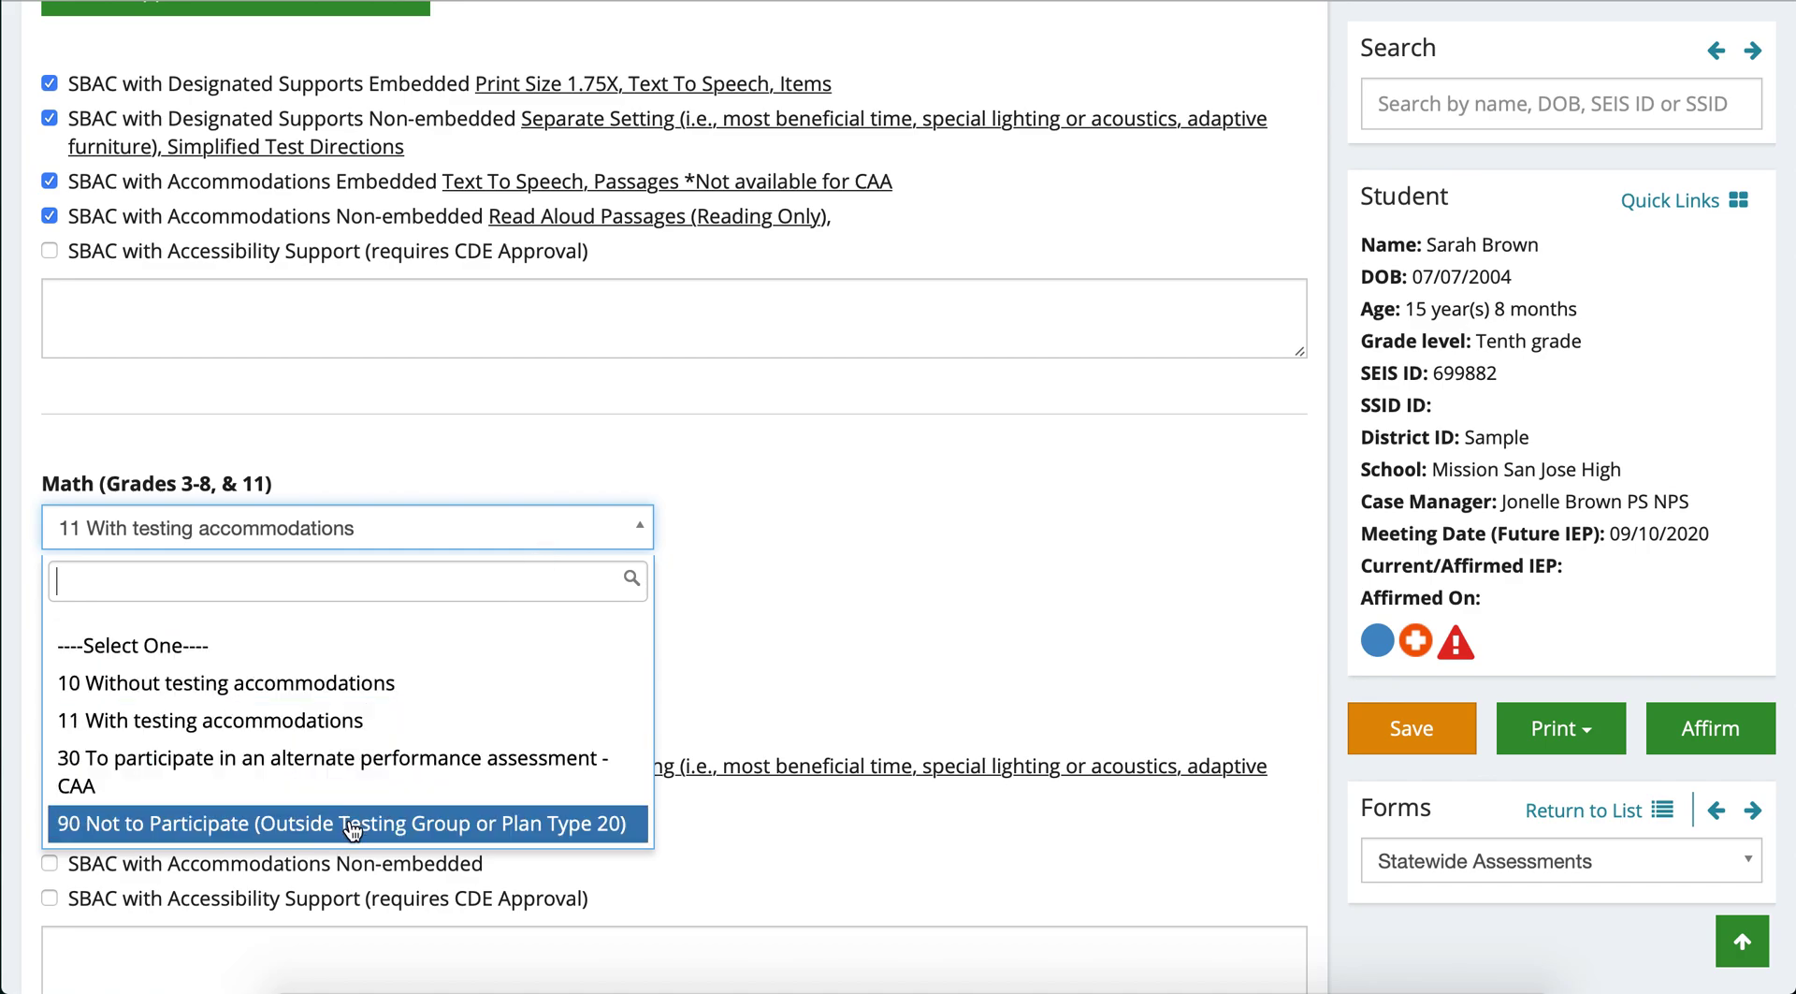
{"action": "left_click", "coordinate": [354, 738]}
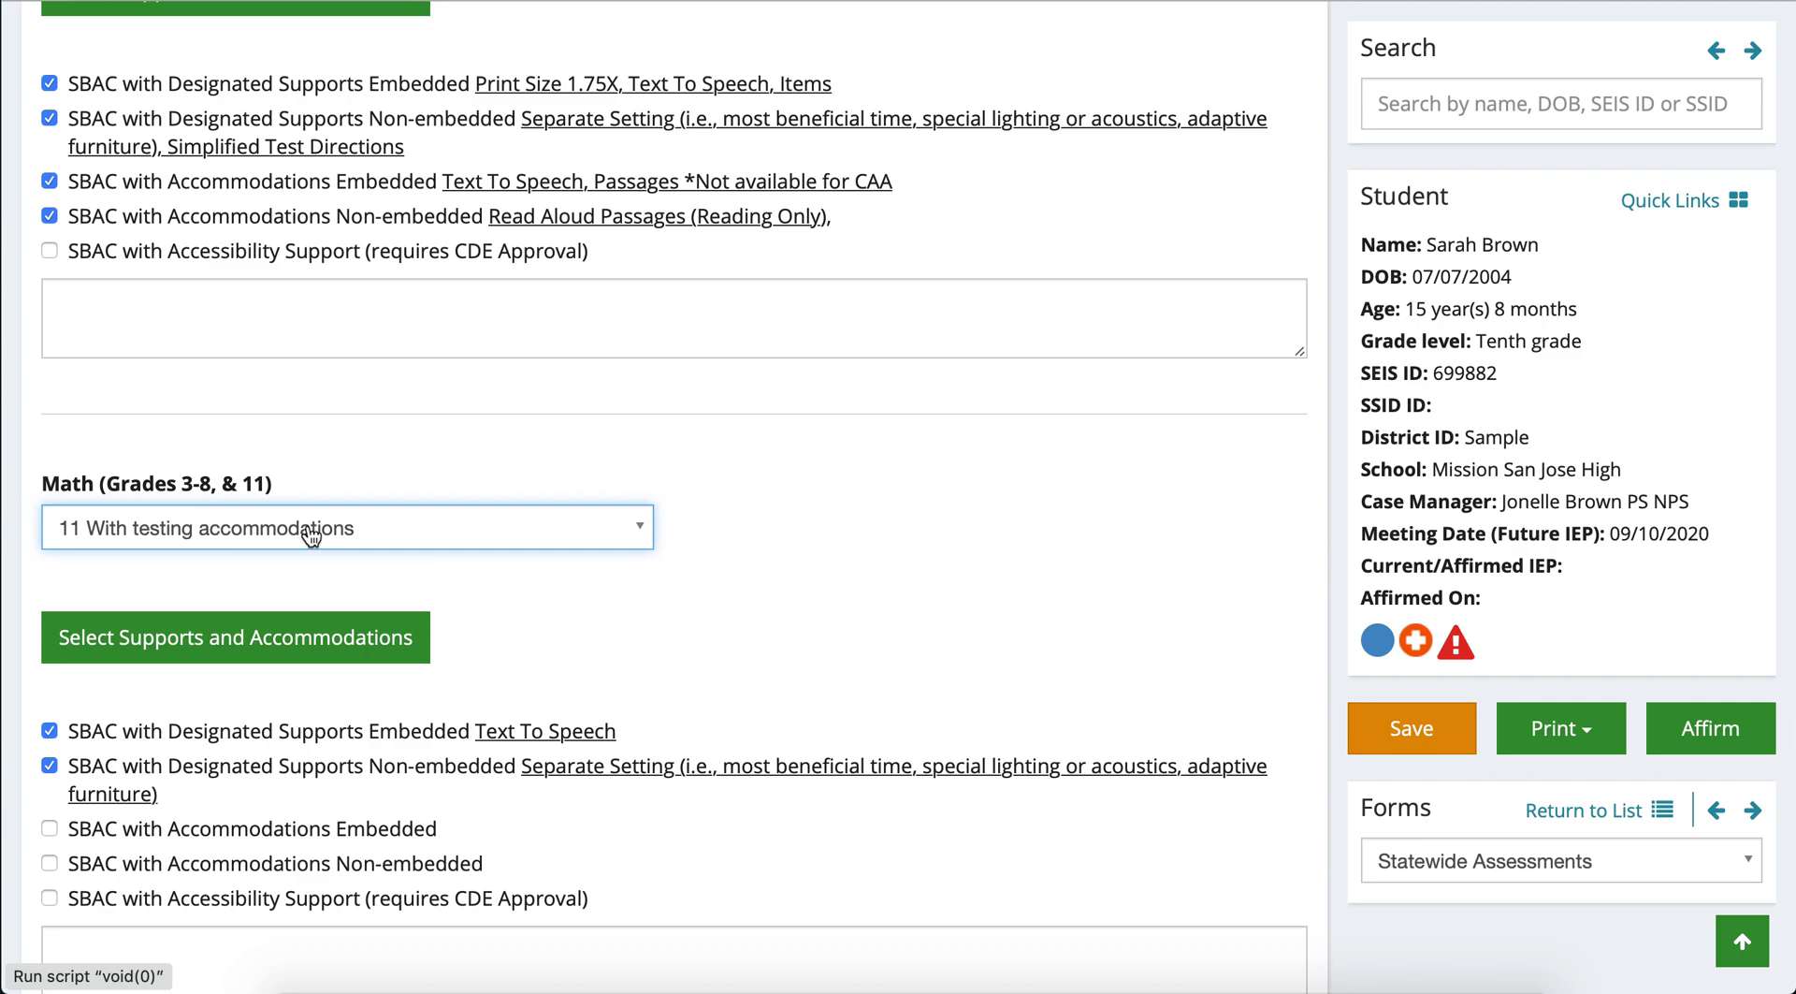
Add "Calculator, allowed items (Grades 6-8, 11)" to the Math non-embedded accommodations and save the Math supports.
{"action": "left_click", "coordinate": [197, 637]}
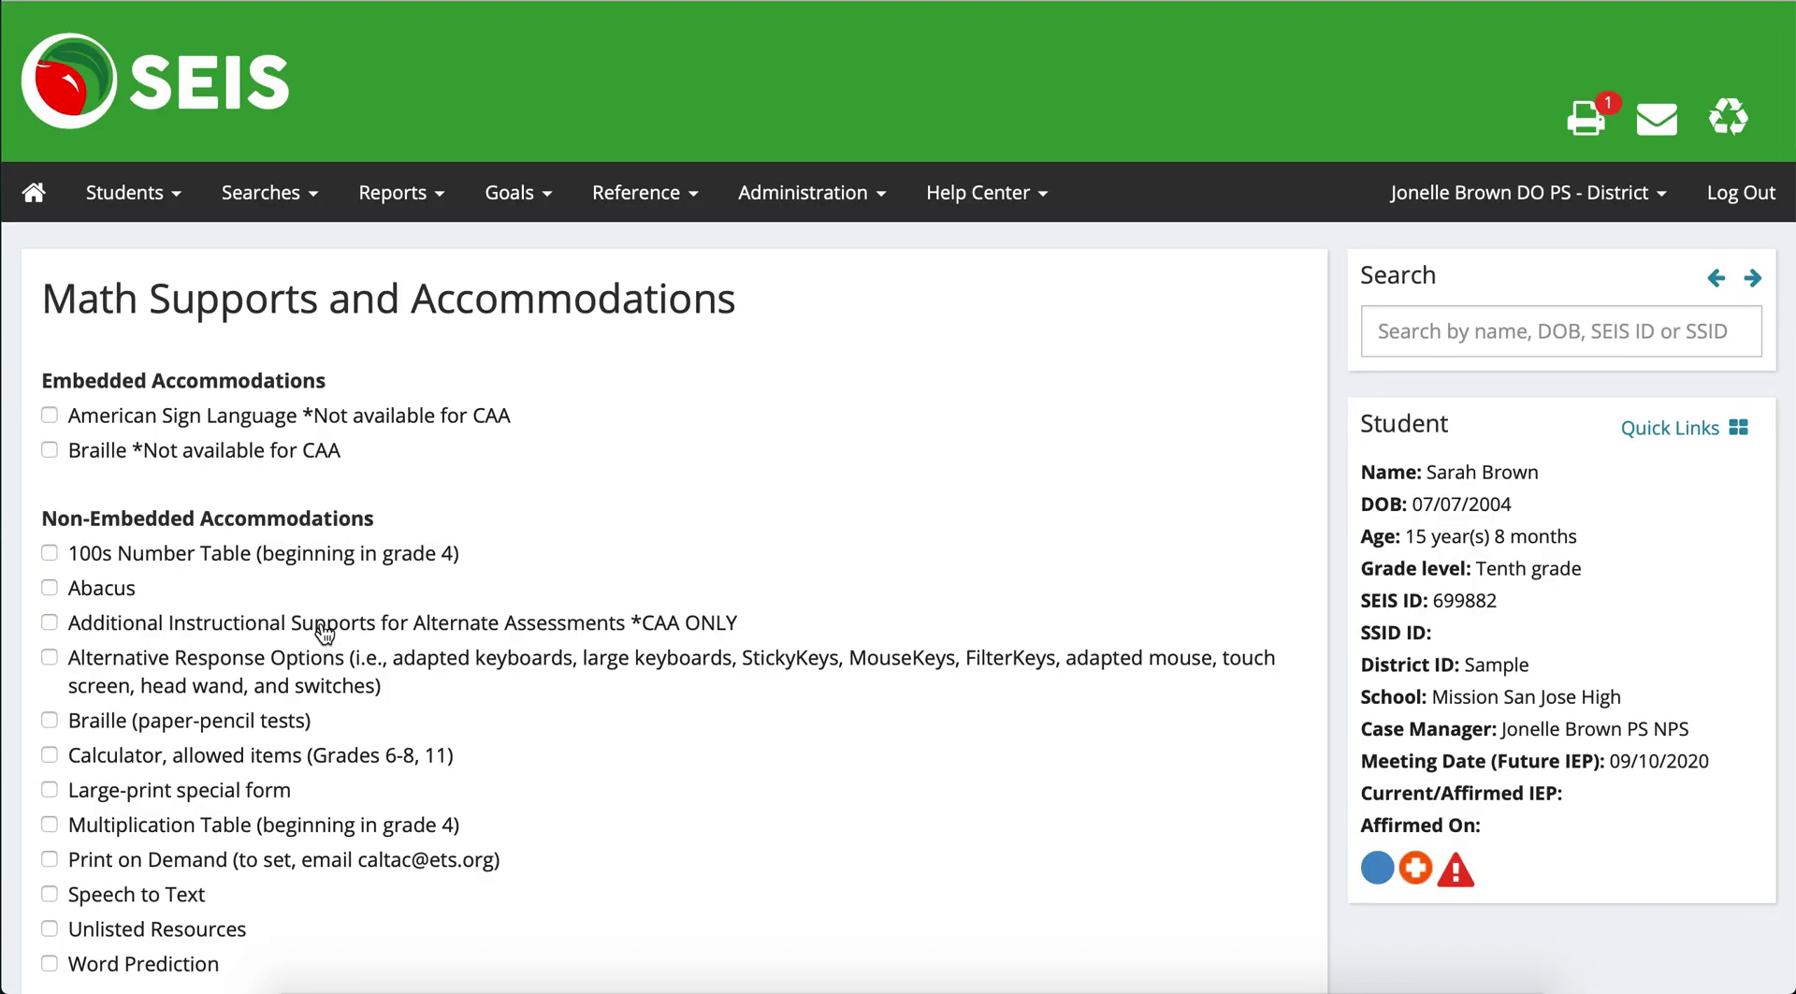
{"action": "scroll", "coordinate": [324, 633], "scroll_direction": "down", "scroll_amount": 3}
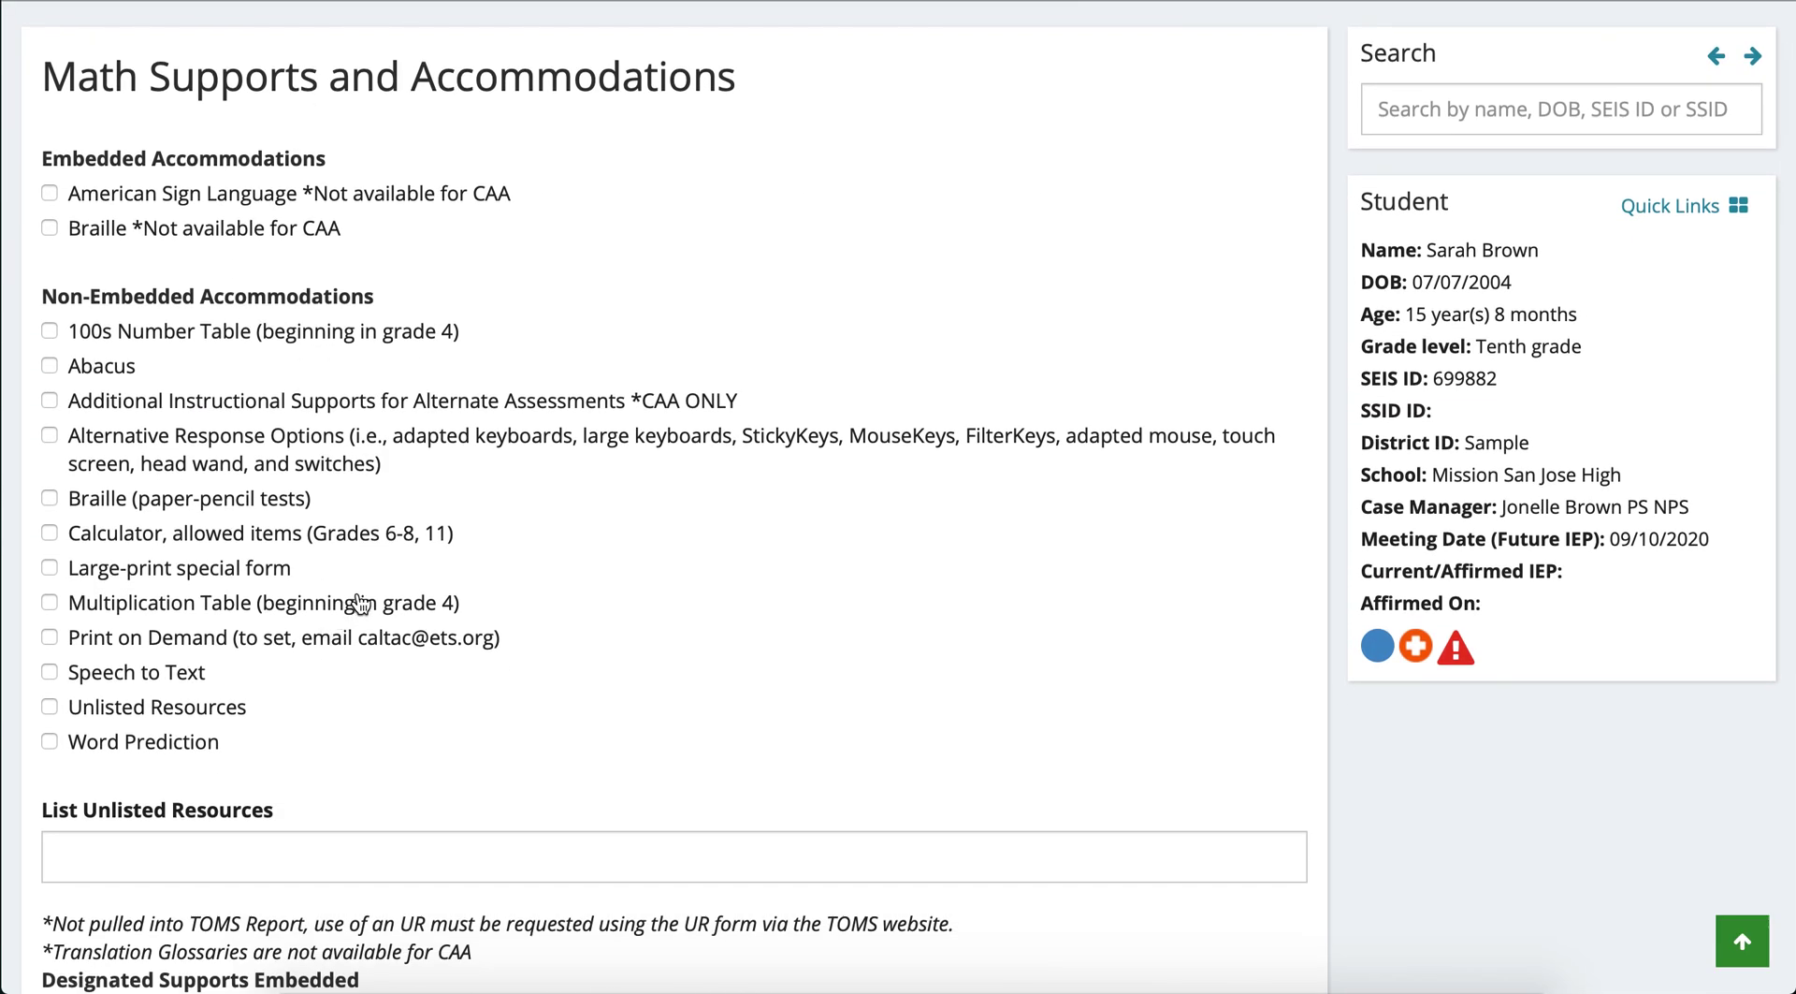
{"action": "left_click", "coordinate": [49, 532]}
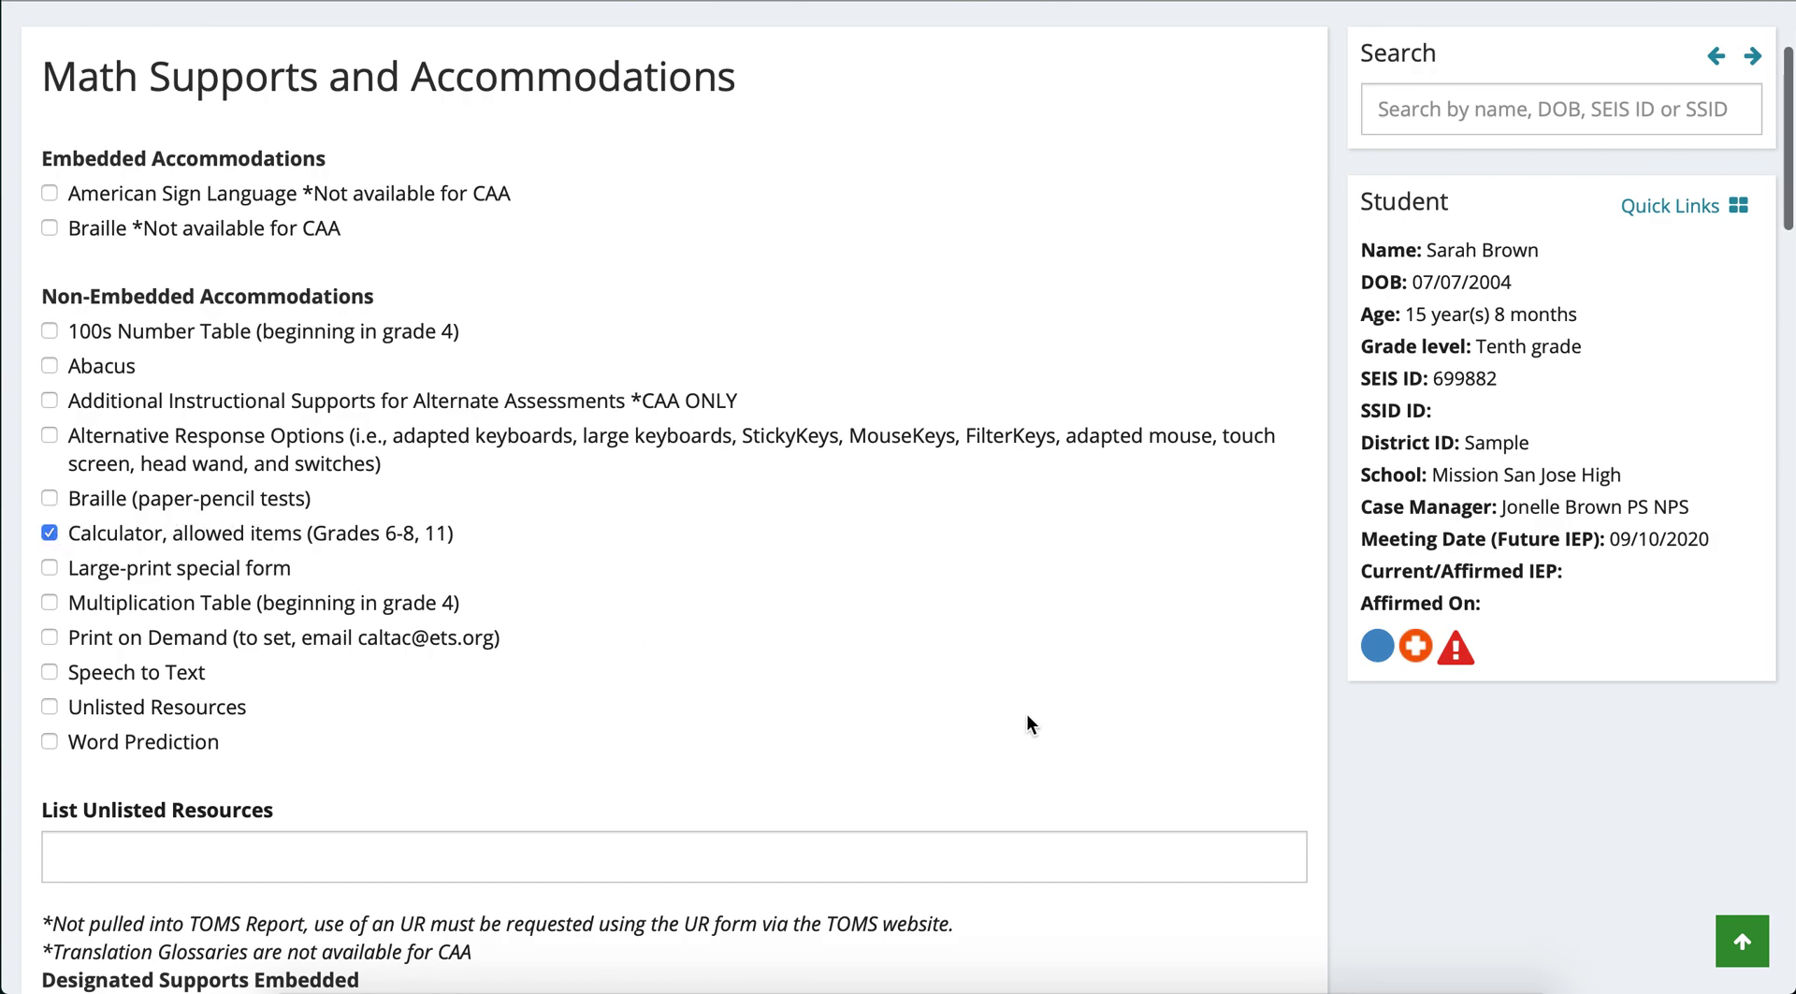
{"action": "scroll", "coordinate": [1025, 713], "scroll_direction": "down", "scroll_amount": 3}
{"action": "scroll", "coordinate": [1027, 715], "scroll_direction": "down", "scroll_amount": 20}
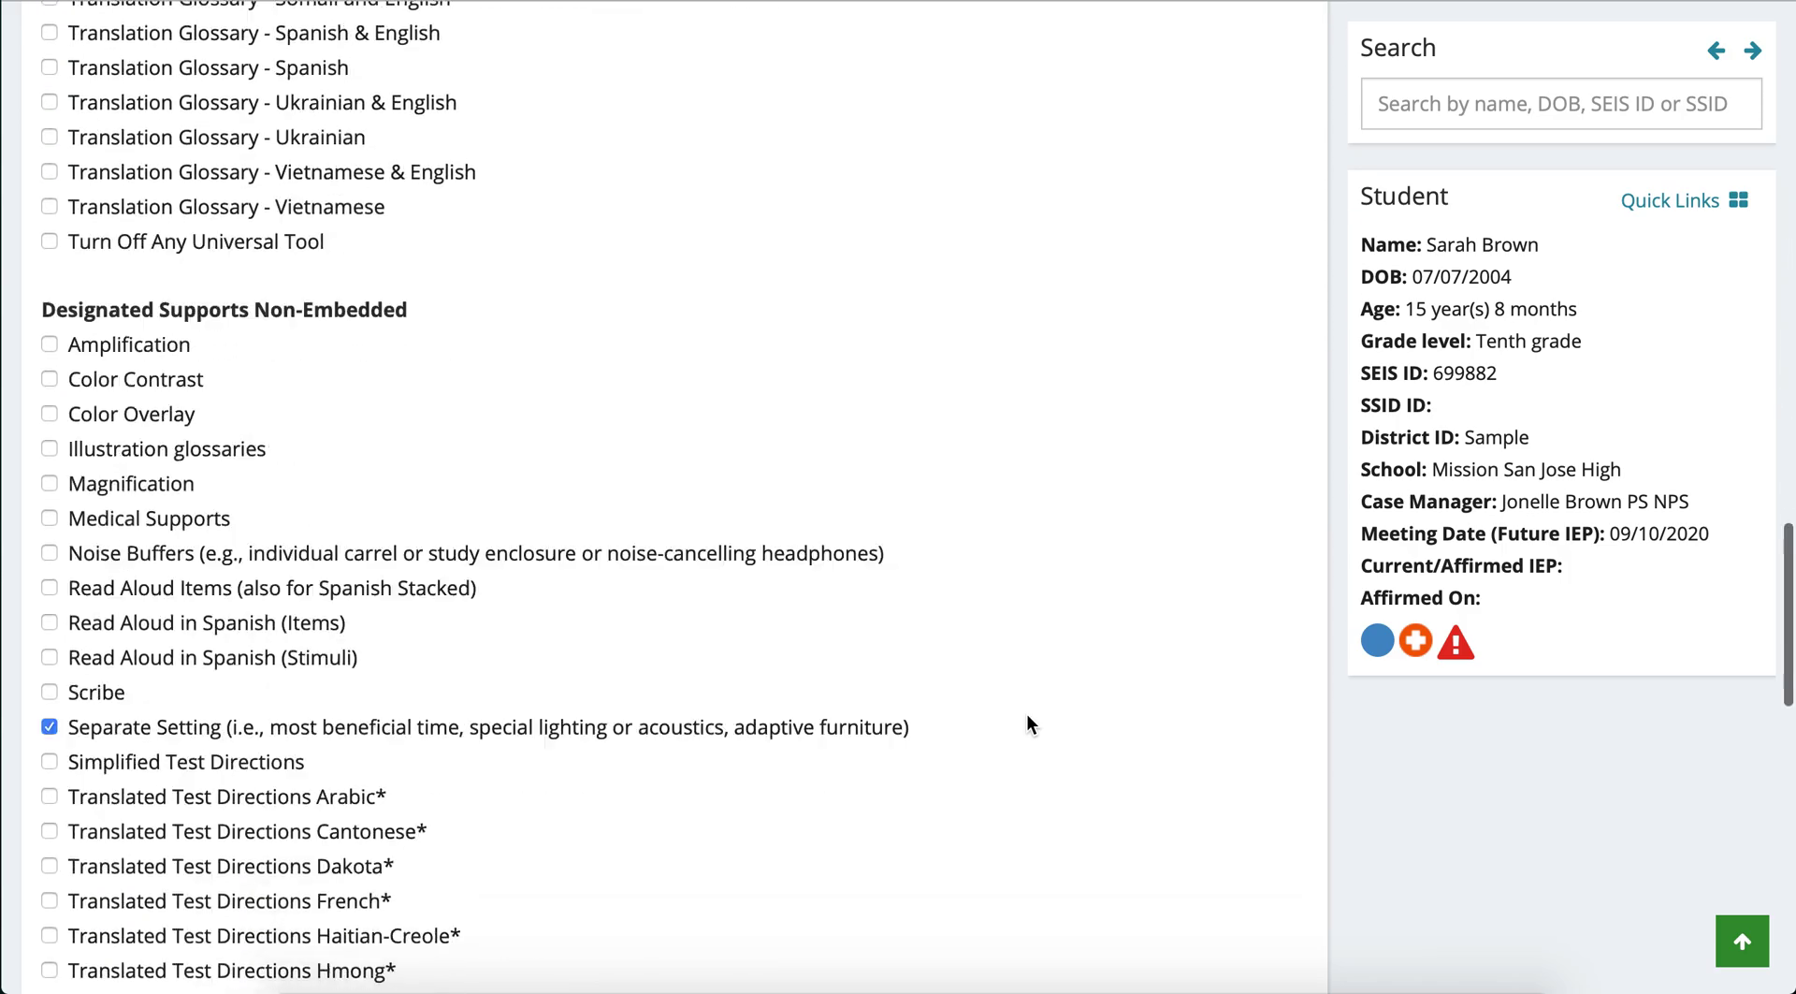
{"action": "scroll", "coordinate": [1027, 715], "scroll_direction": "down", "scroll_amount": 6}
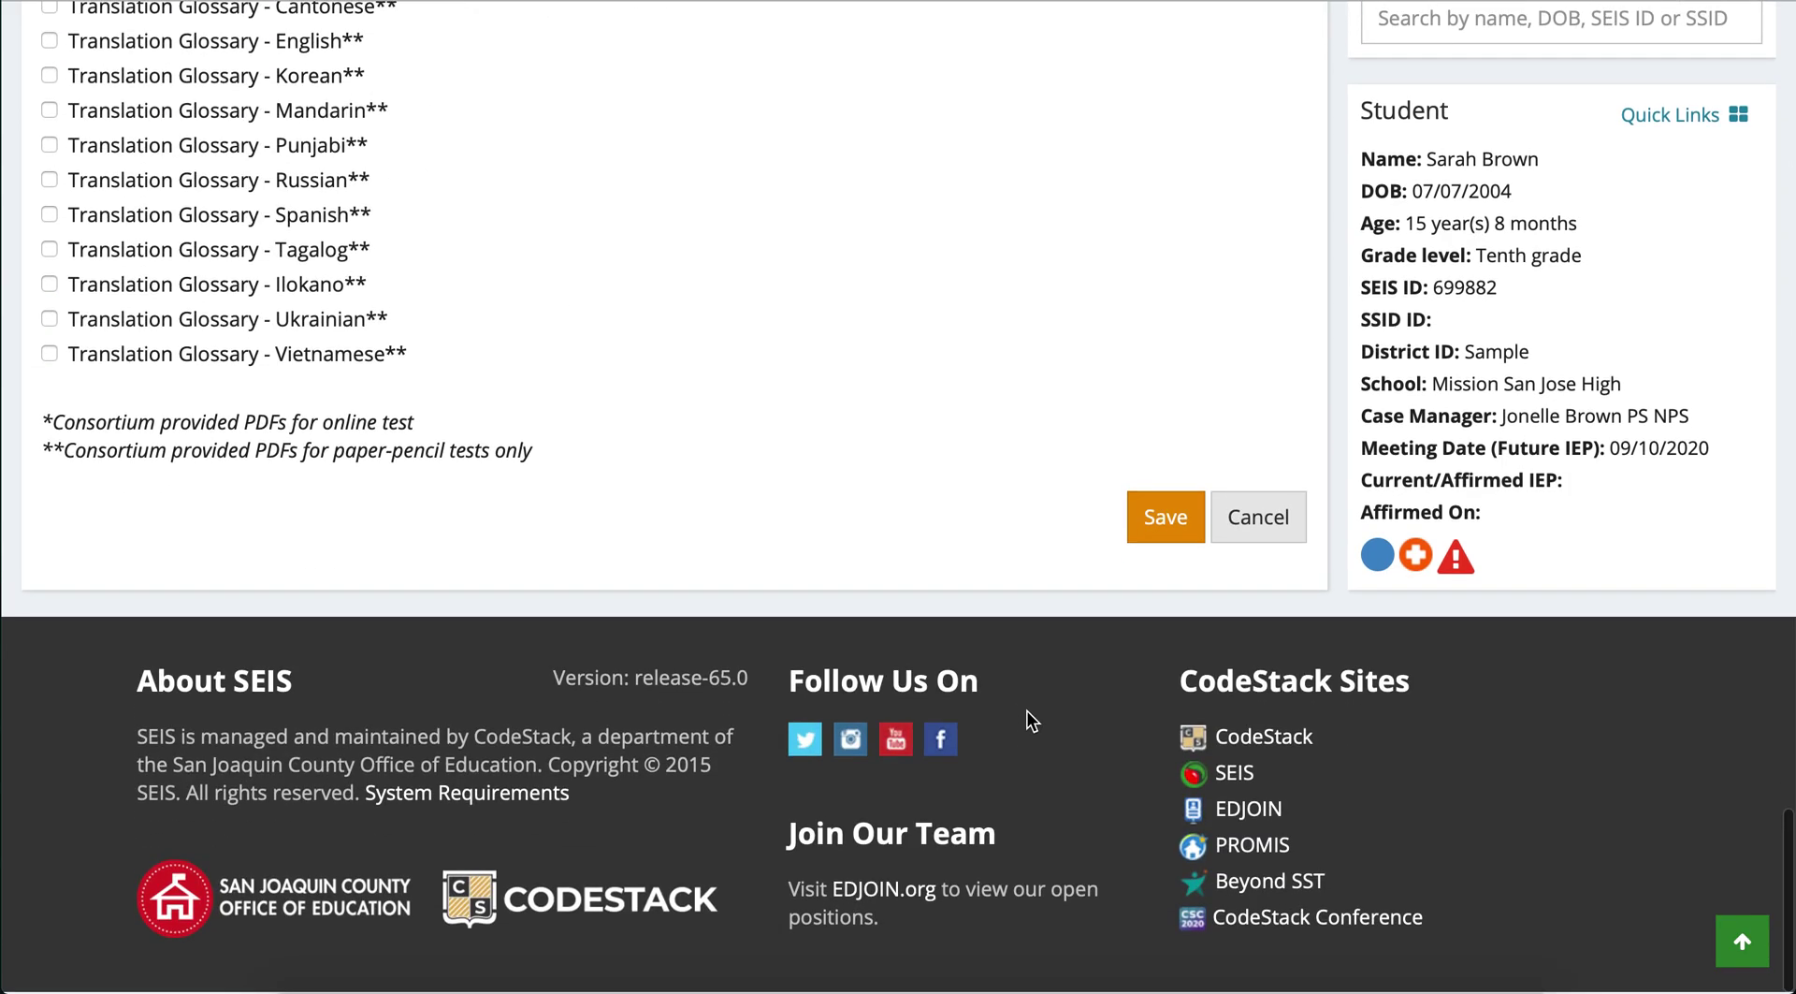
{"action": "left_click", "coordinate": [1160, 533]}
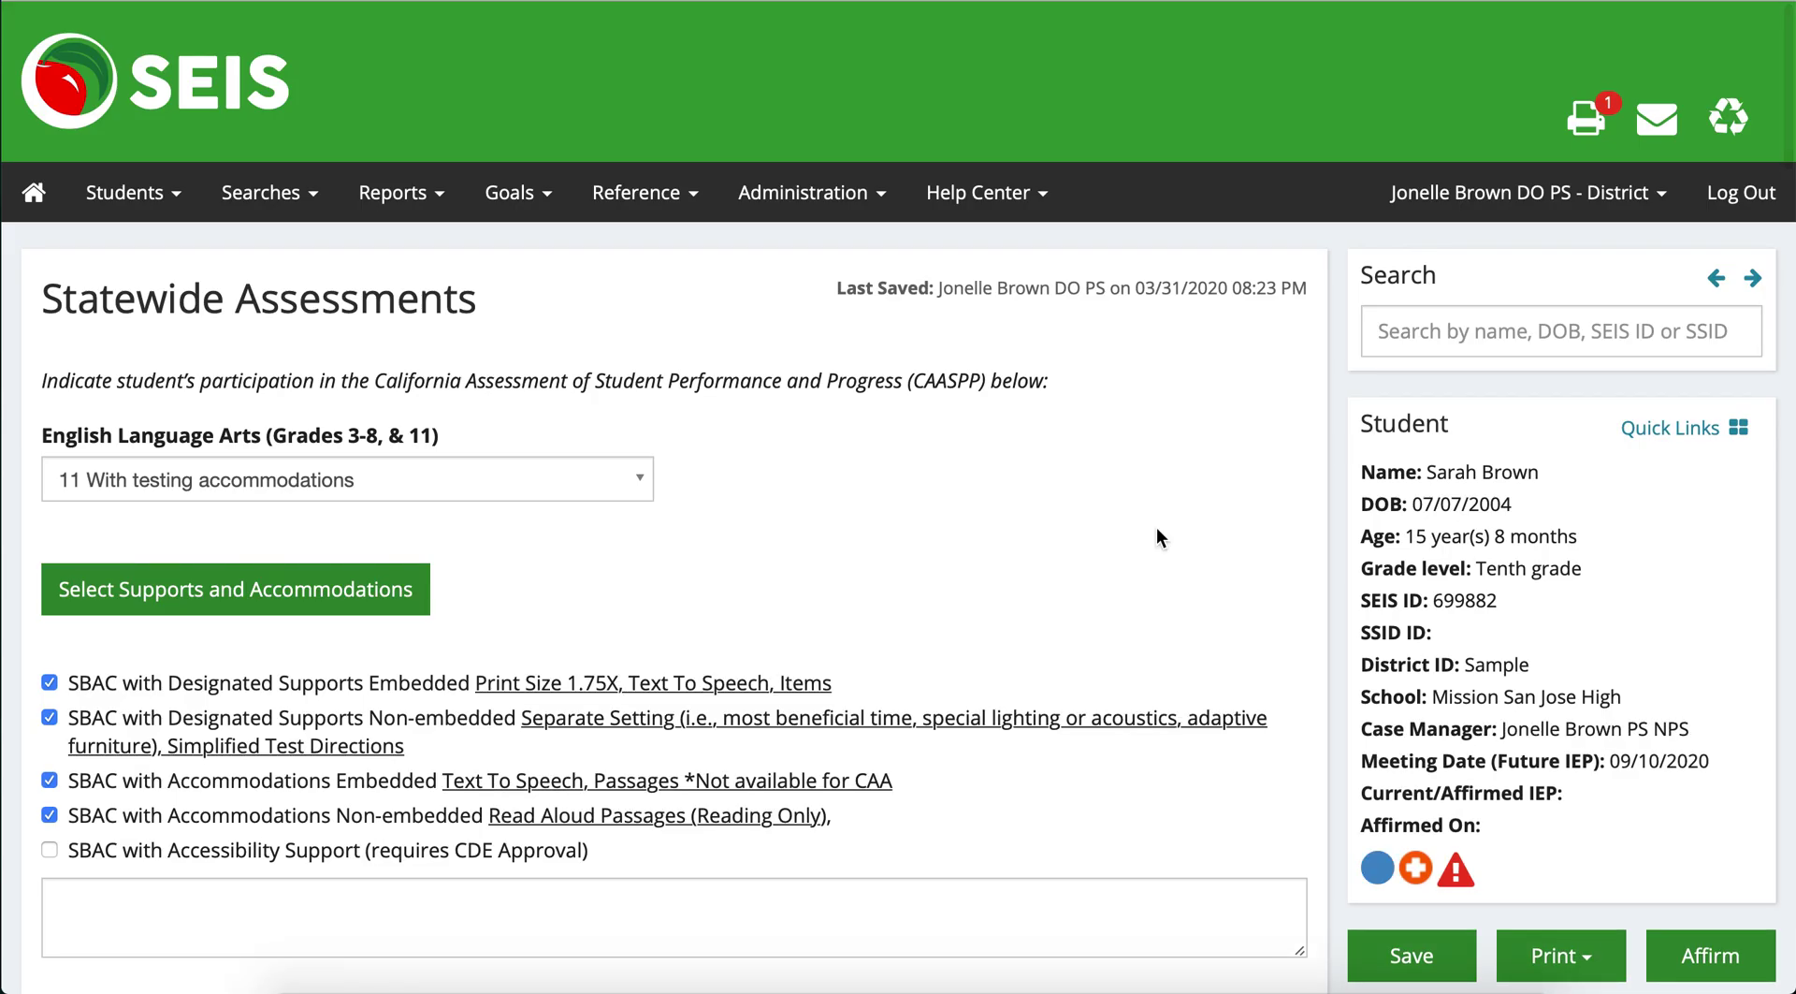
Check SBAC with Accommodations Non-embedded in the Math section and review the Science participation setting.
{"action": "scroll", "coordinate": [896, 549], "scroll_direction": "down", "scroll_amount": 10}
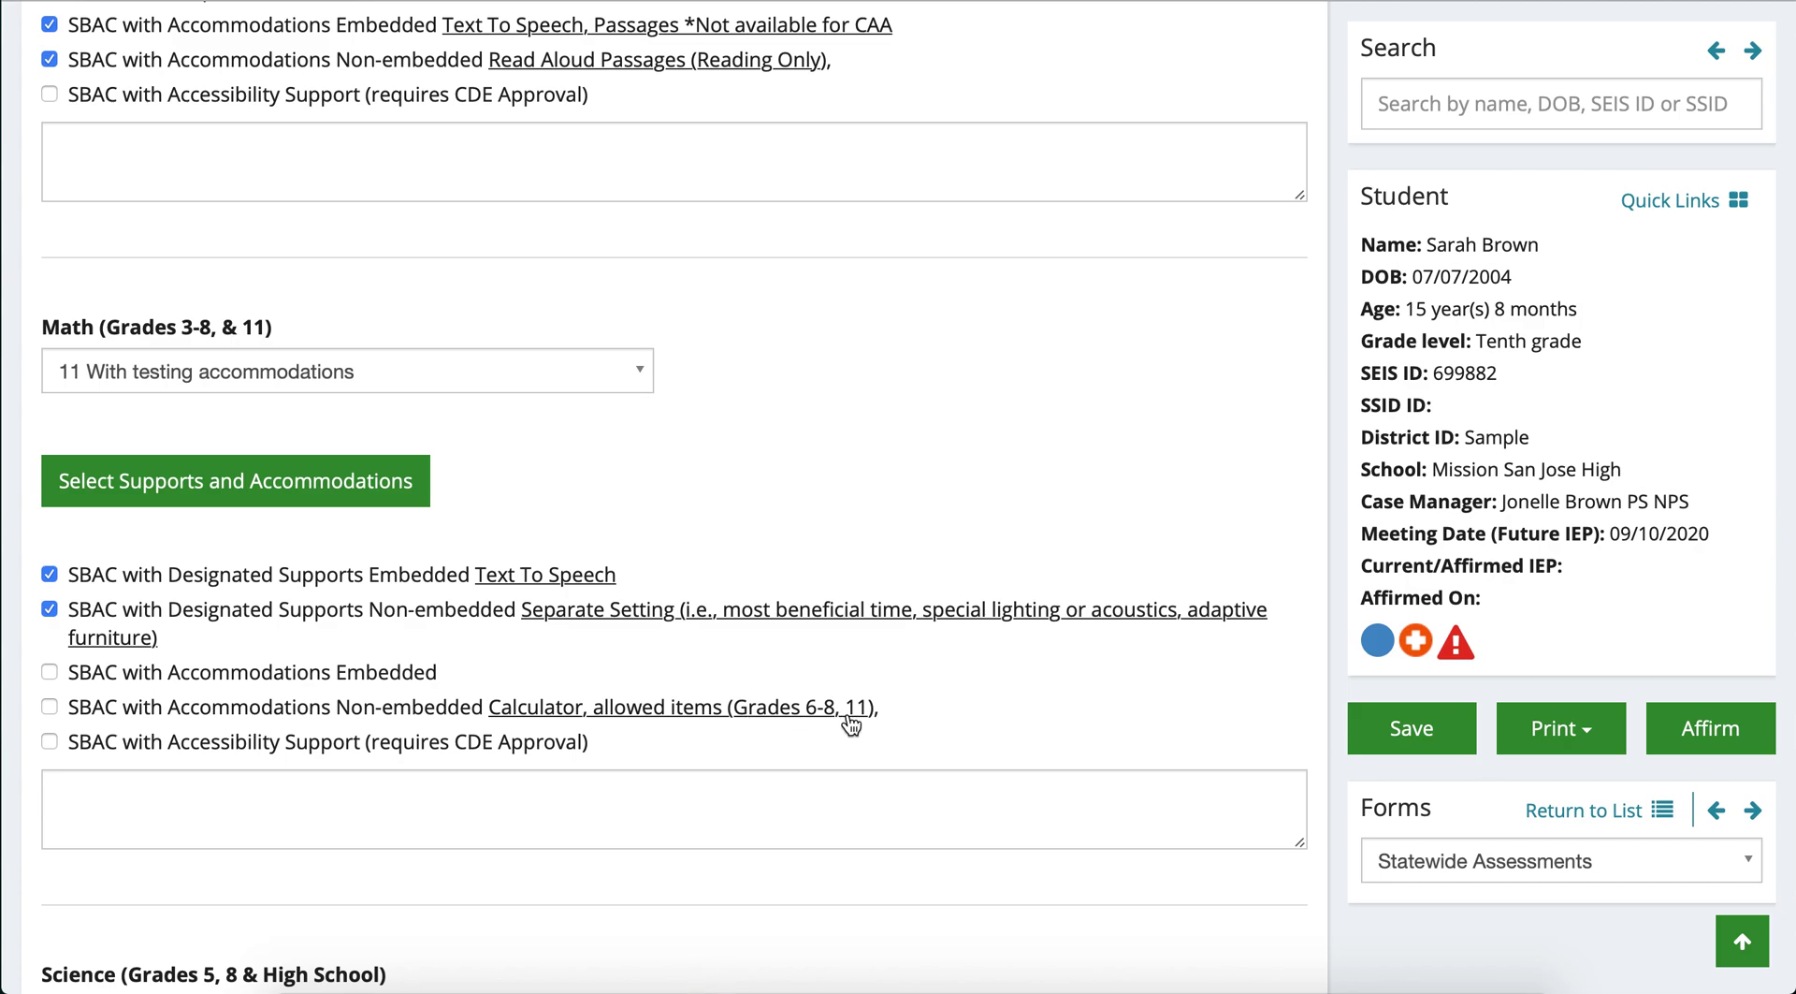
{"action": "left_click", "coordinate": [50, 707]}
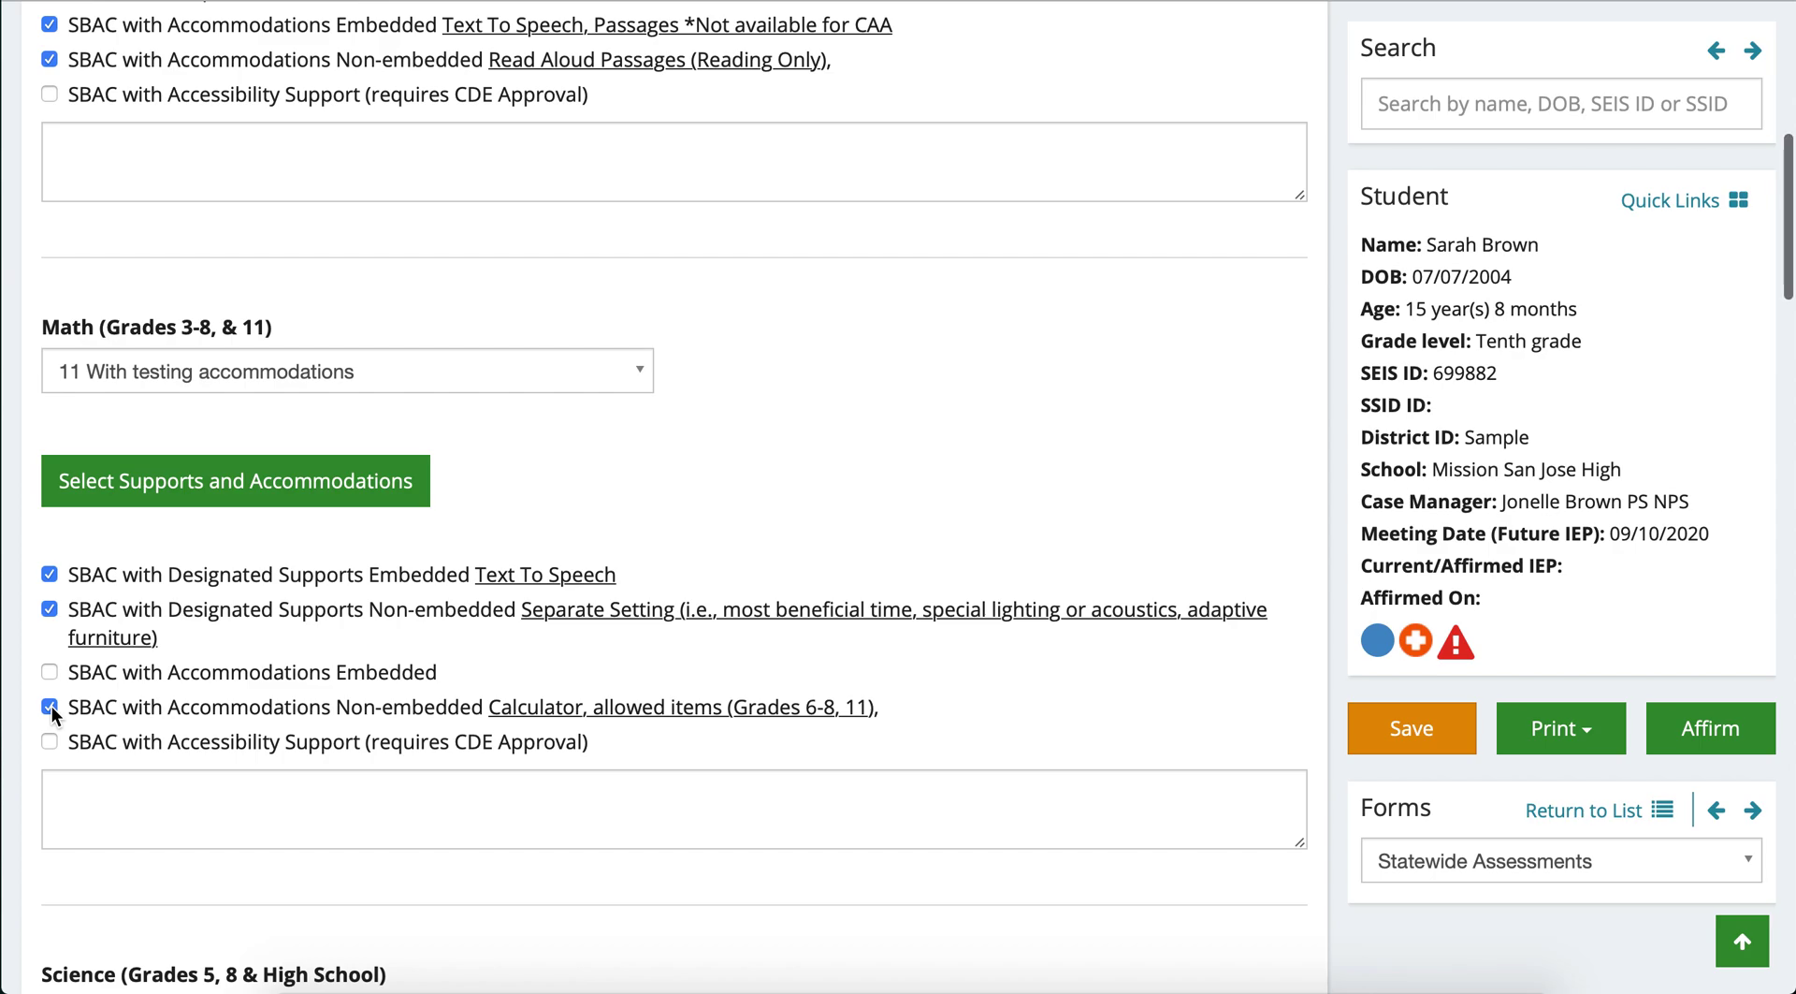
{"action": "scroll", "coordinate": [52, 705], "scroll_direction": "down", "scroll_amount": 2}
{"action": "scroll", "coordinate": [53, 705], "scroll_direction": "down", "scroll_amount": 5}
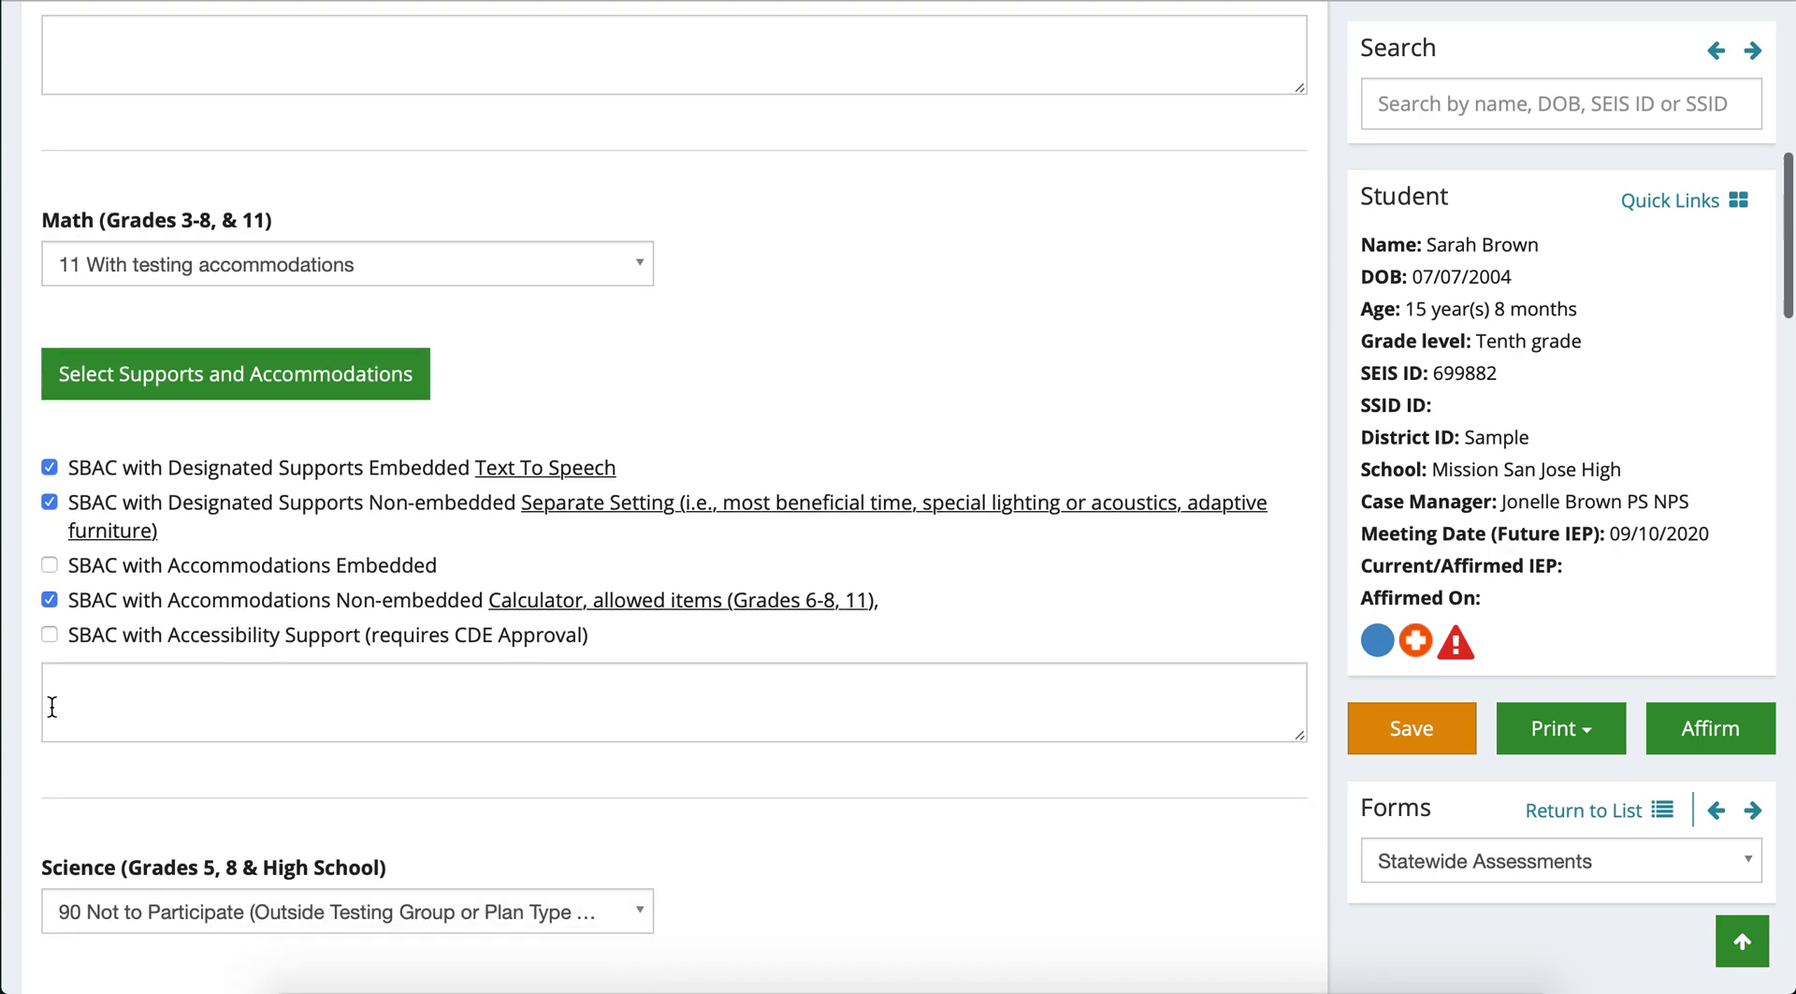
{"action": "scroll", "coordinate": [53, 705], "scroll_direction": "down", "scroll_amount": 3}
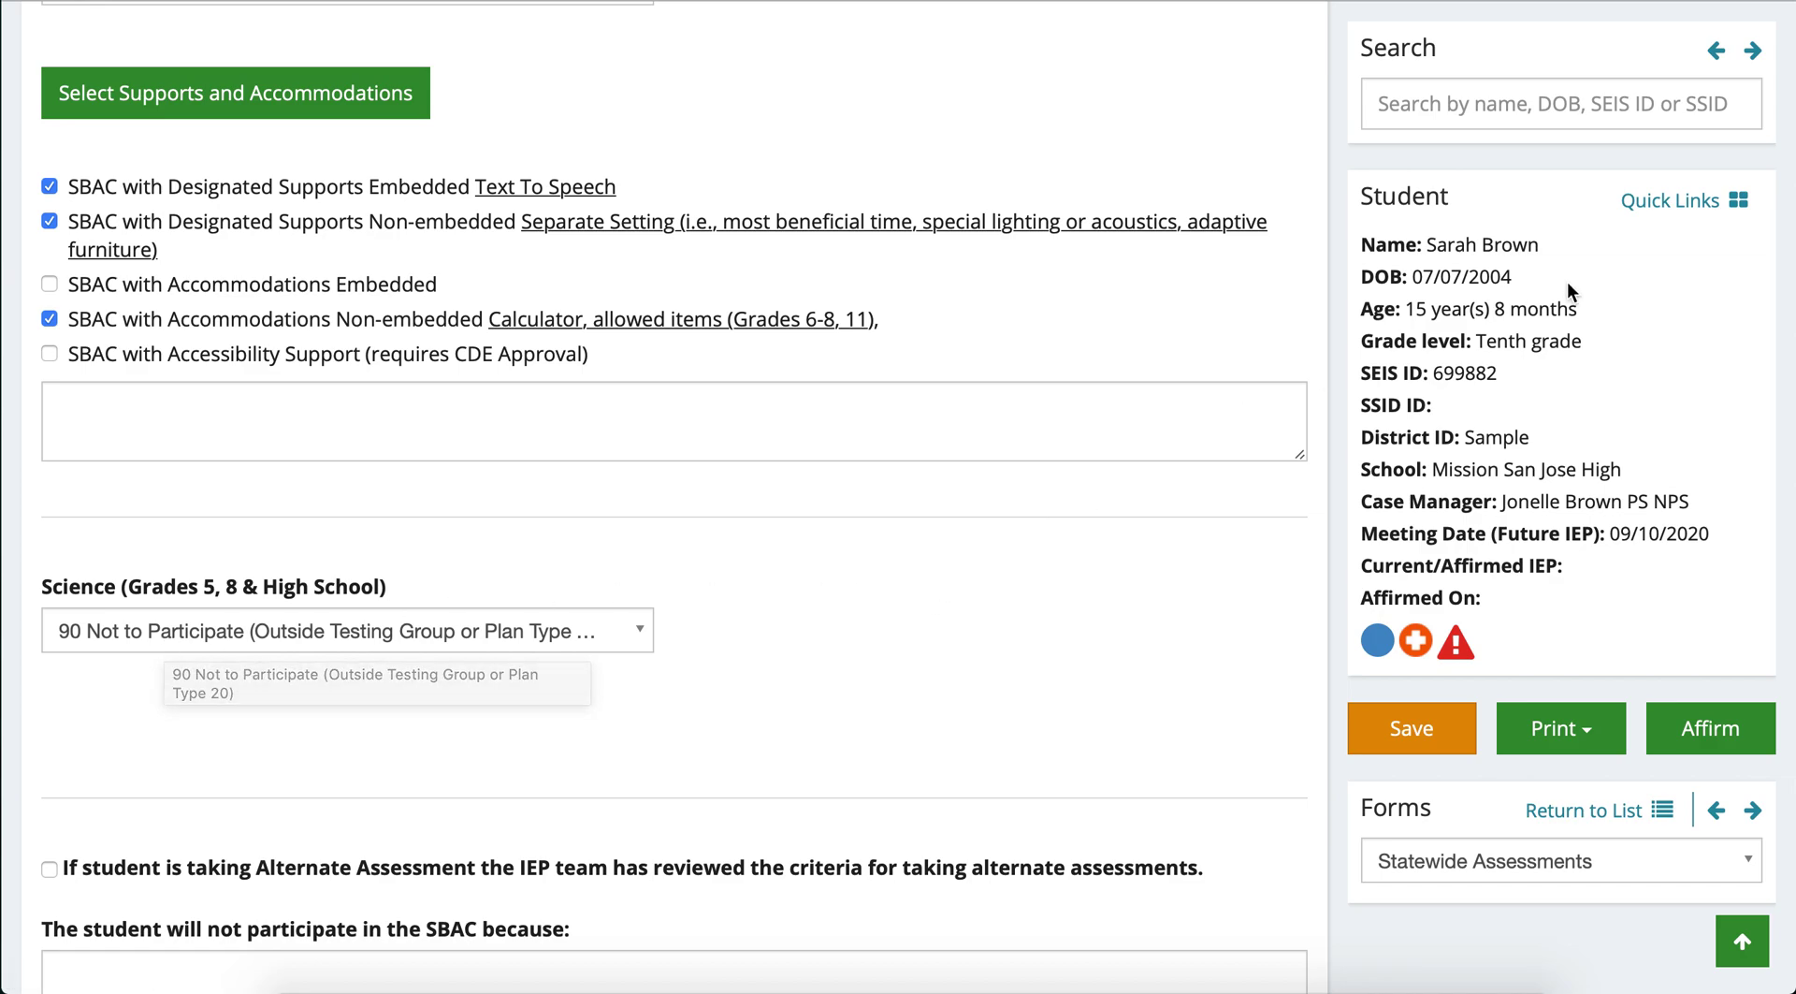
Check the student's grade level and set the Science participation to "90 Not to Participate (Outside Testing Group or Plan Type 20)".
{"action": "left_click_drag", "start_coordinate": [1476, 343], "coordinate": [1587, 349]}
{"action": "left_click", "coordinate": [808, 589]}
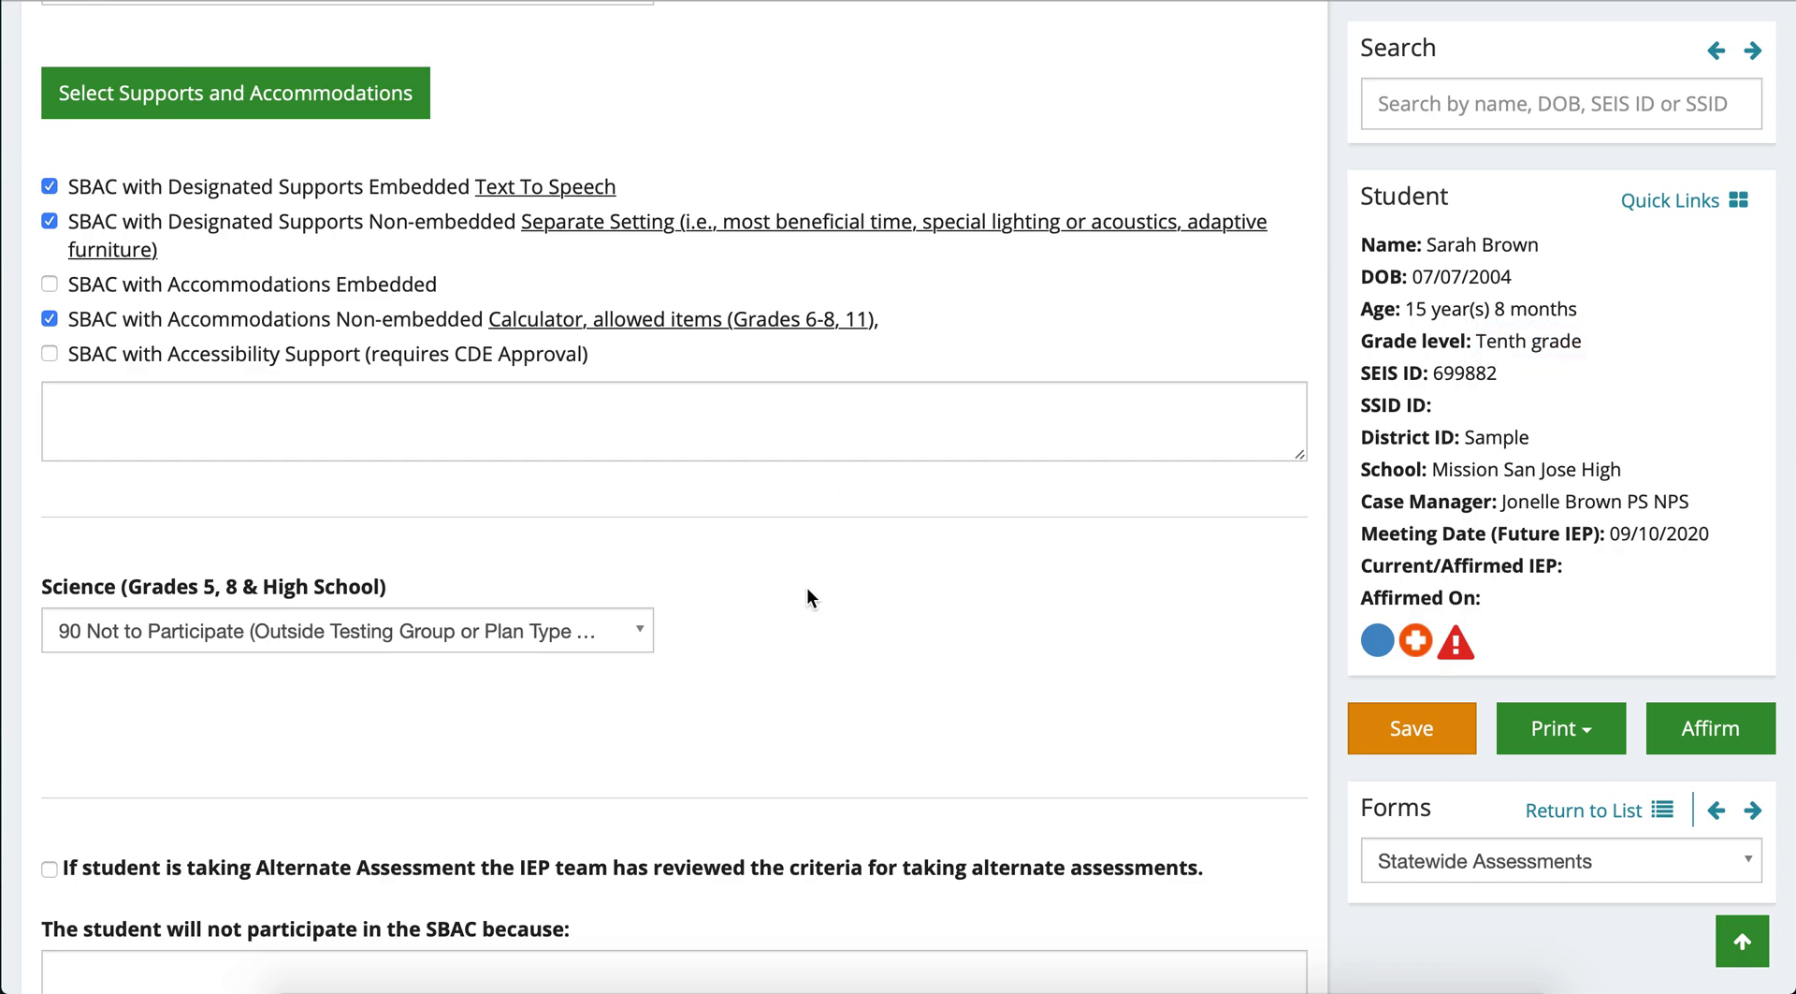
{"action": "left_click", "coordinate": [206, 631]}
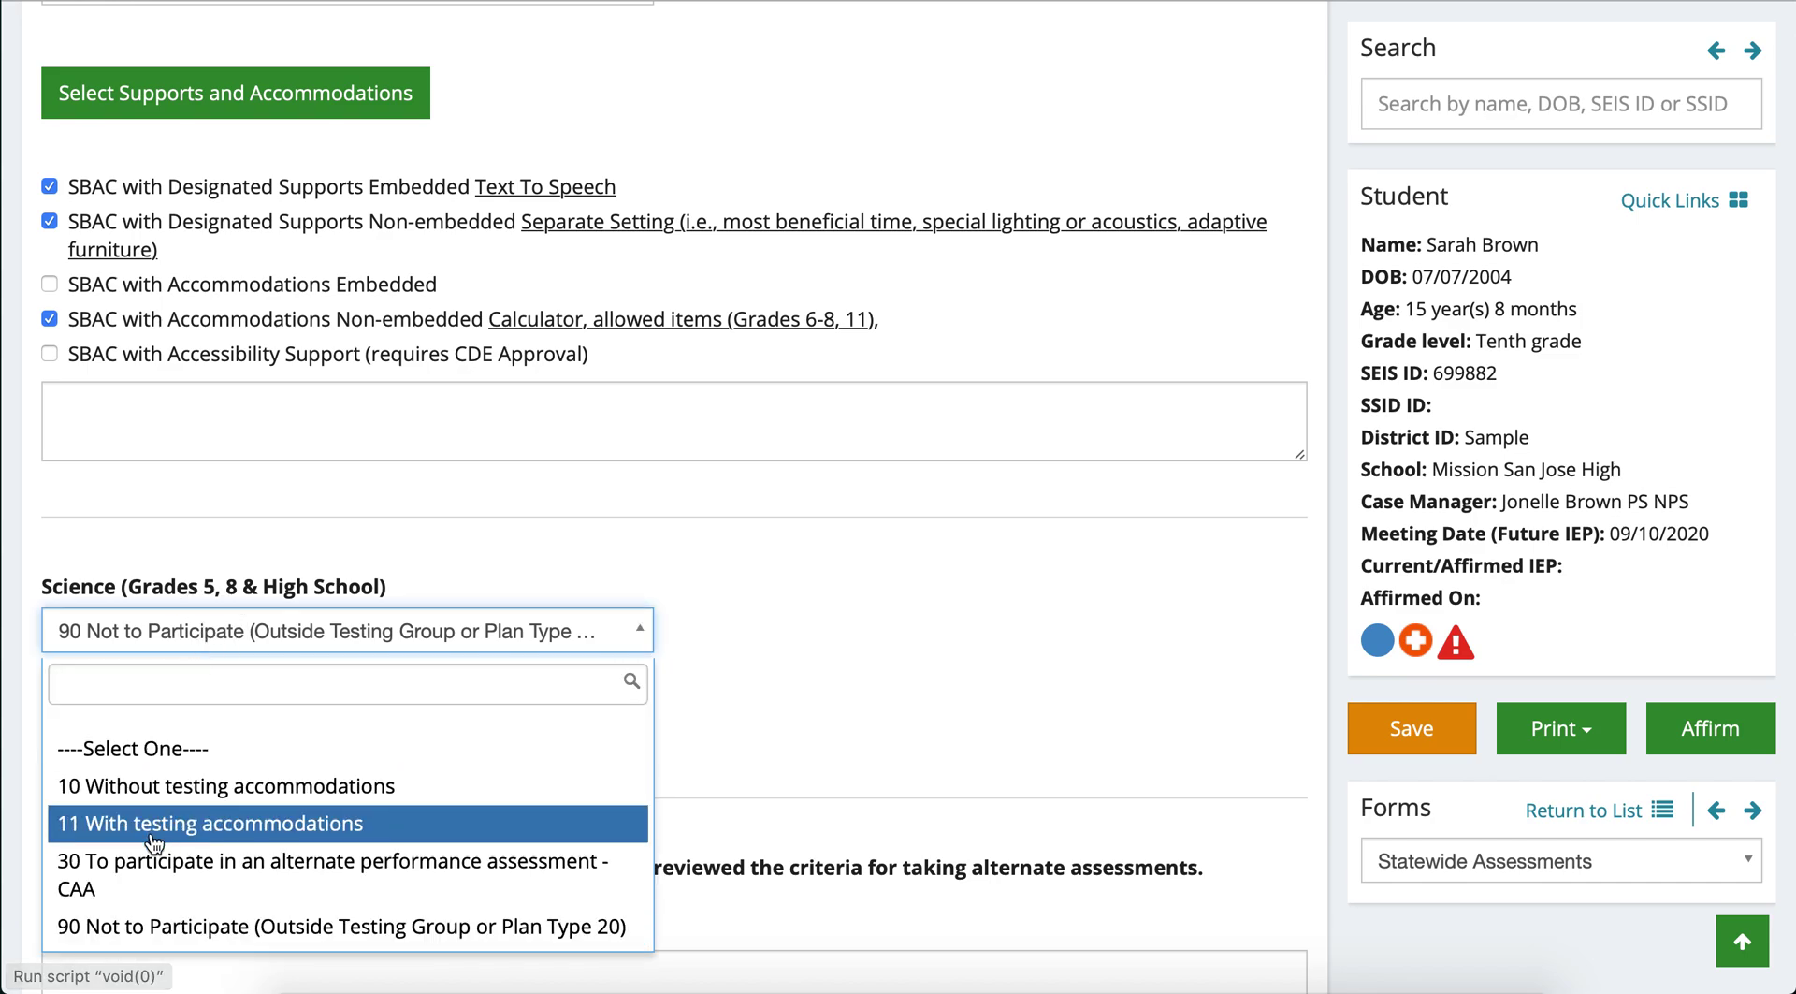
{"action": "left_click", "coordinate": [266, 926]}
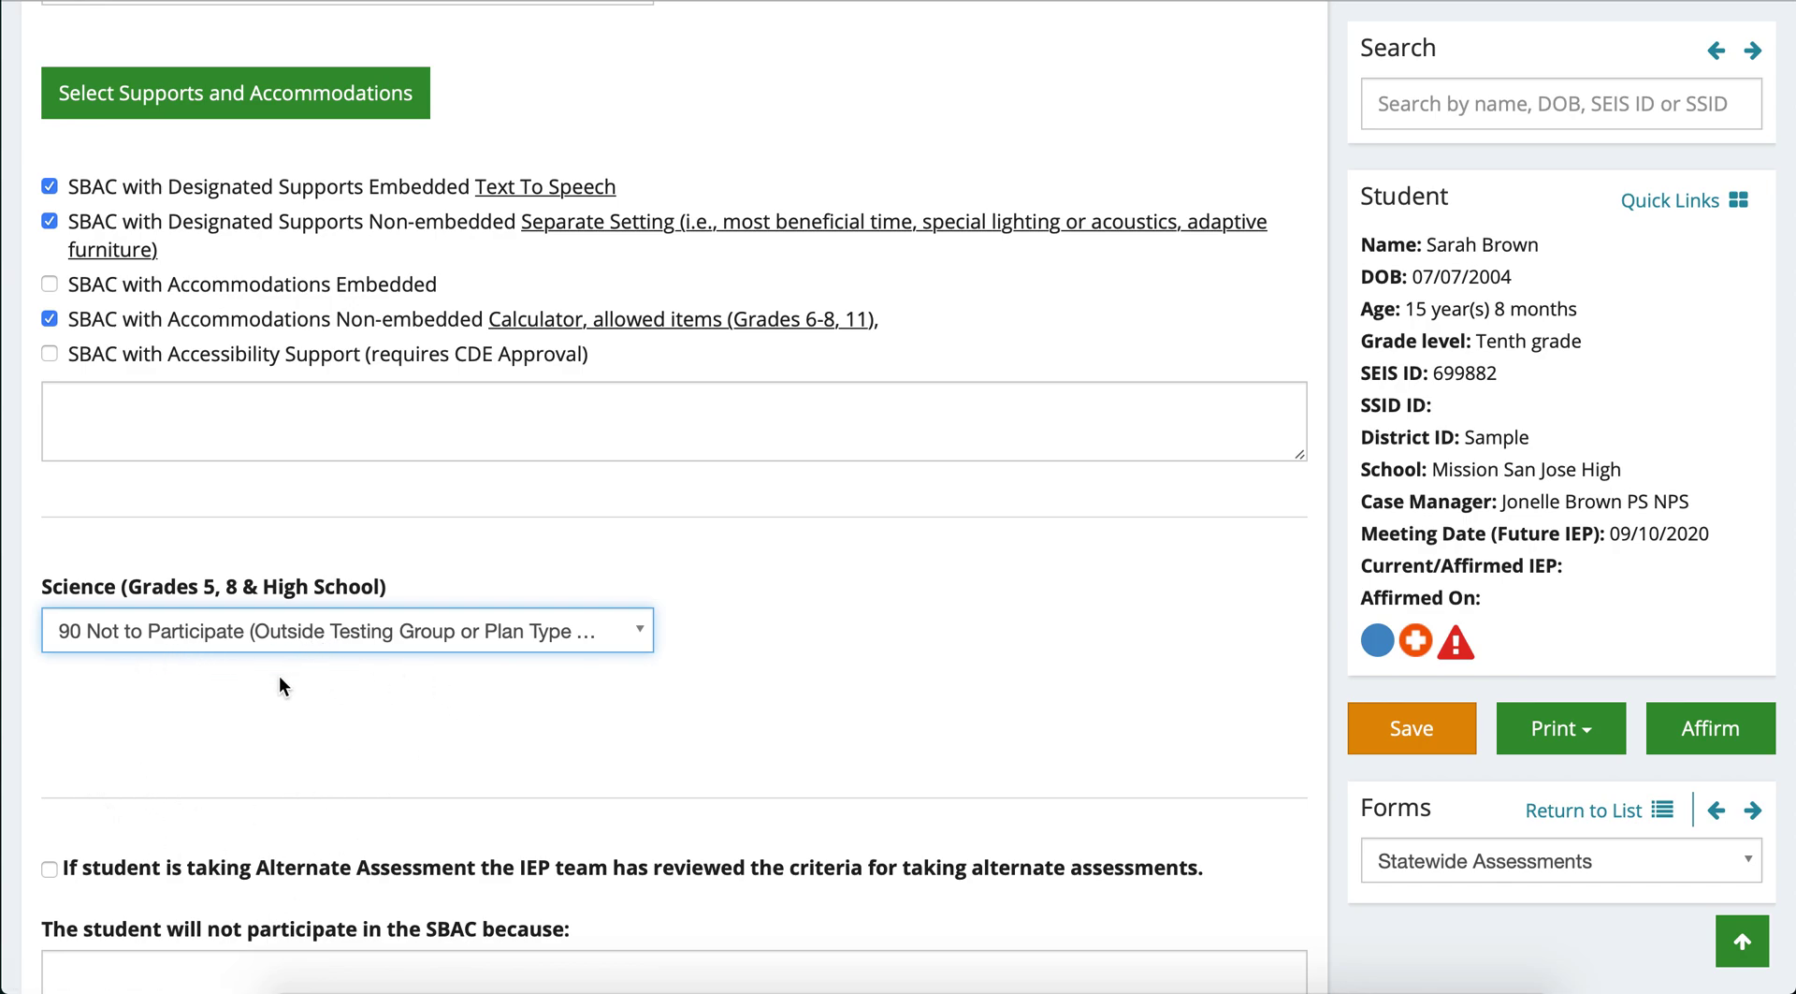
Check and then clear the Alternate Assessment criteria statement, and place the cursor in the SBAC non-participation reason field.
{"action": "scroll", "coordinate": [279, 675], "scroll_direction": "down", "scroll_amount": 5}
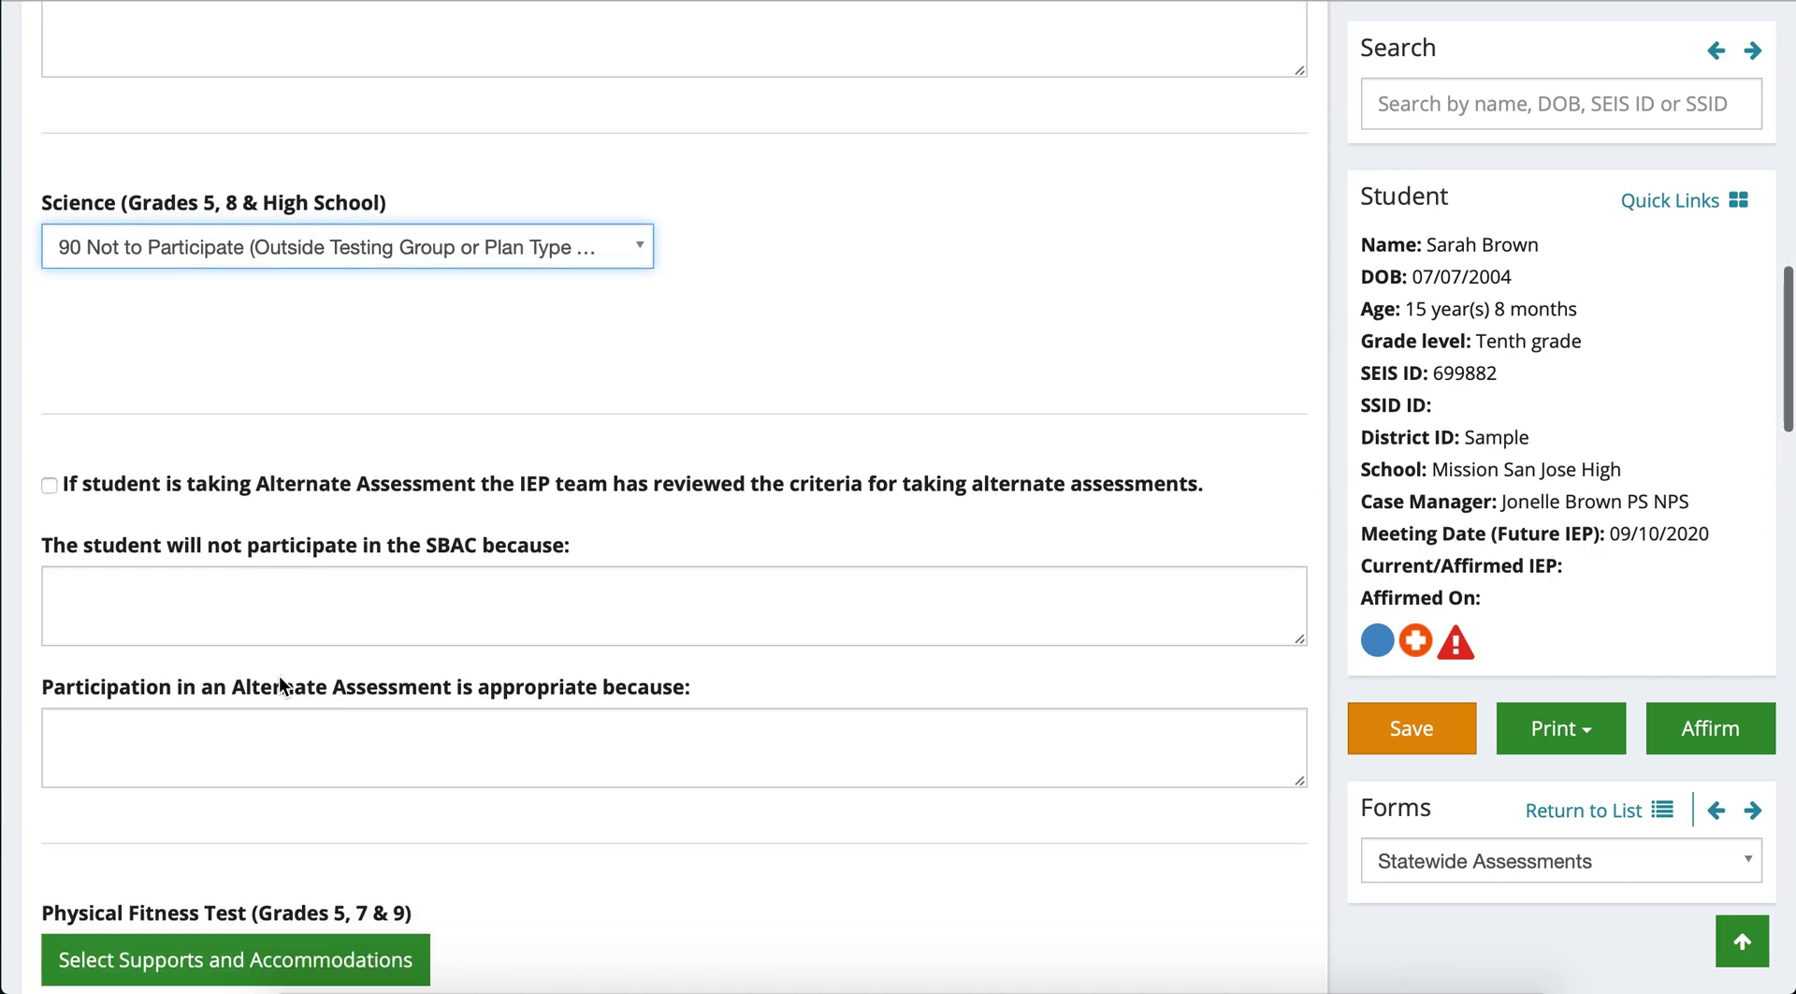
{"action": "scroll", "coordinate": [280, 683], "scroll_direction": "down", "scroll_amount": 1}
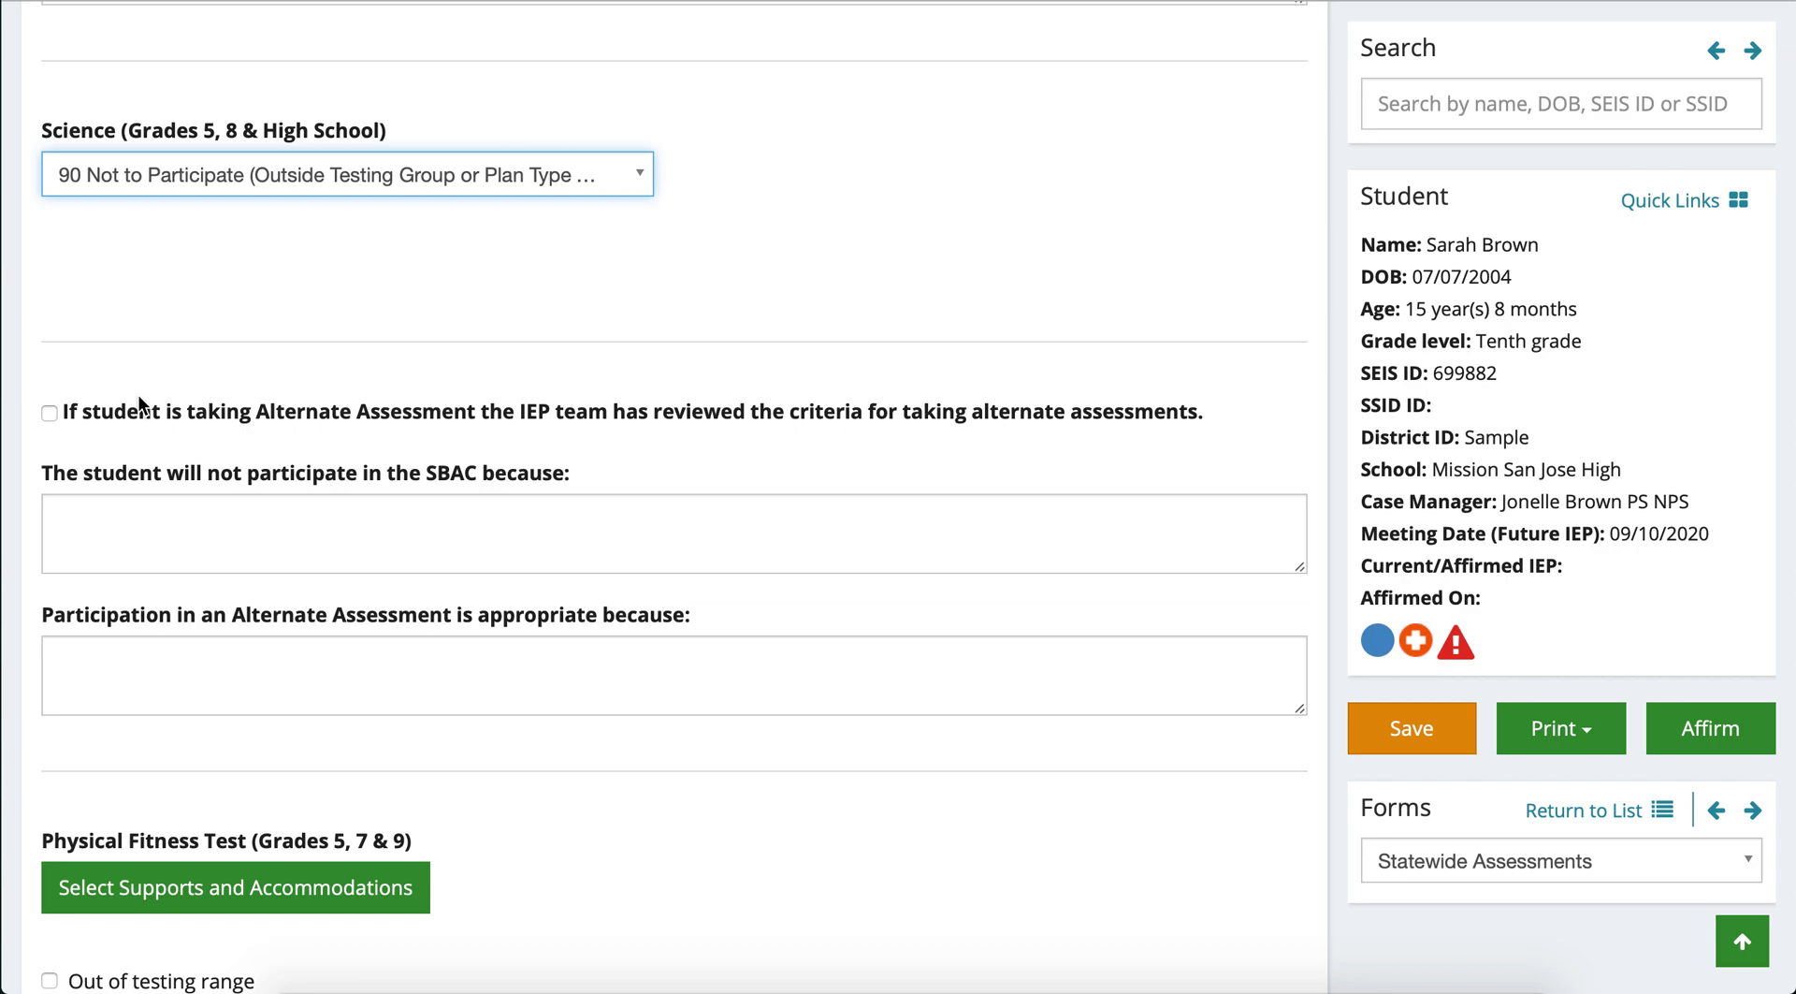
{"action": "left_click", "coordinate": [47, 413]}
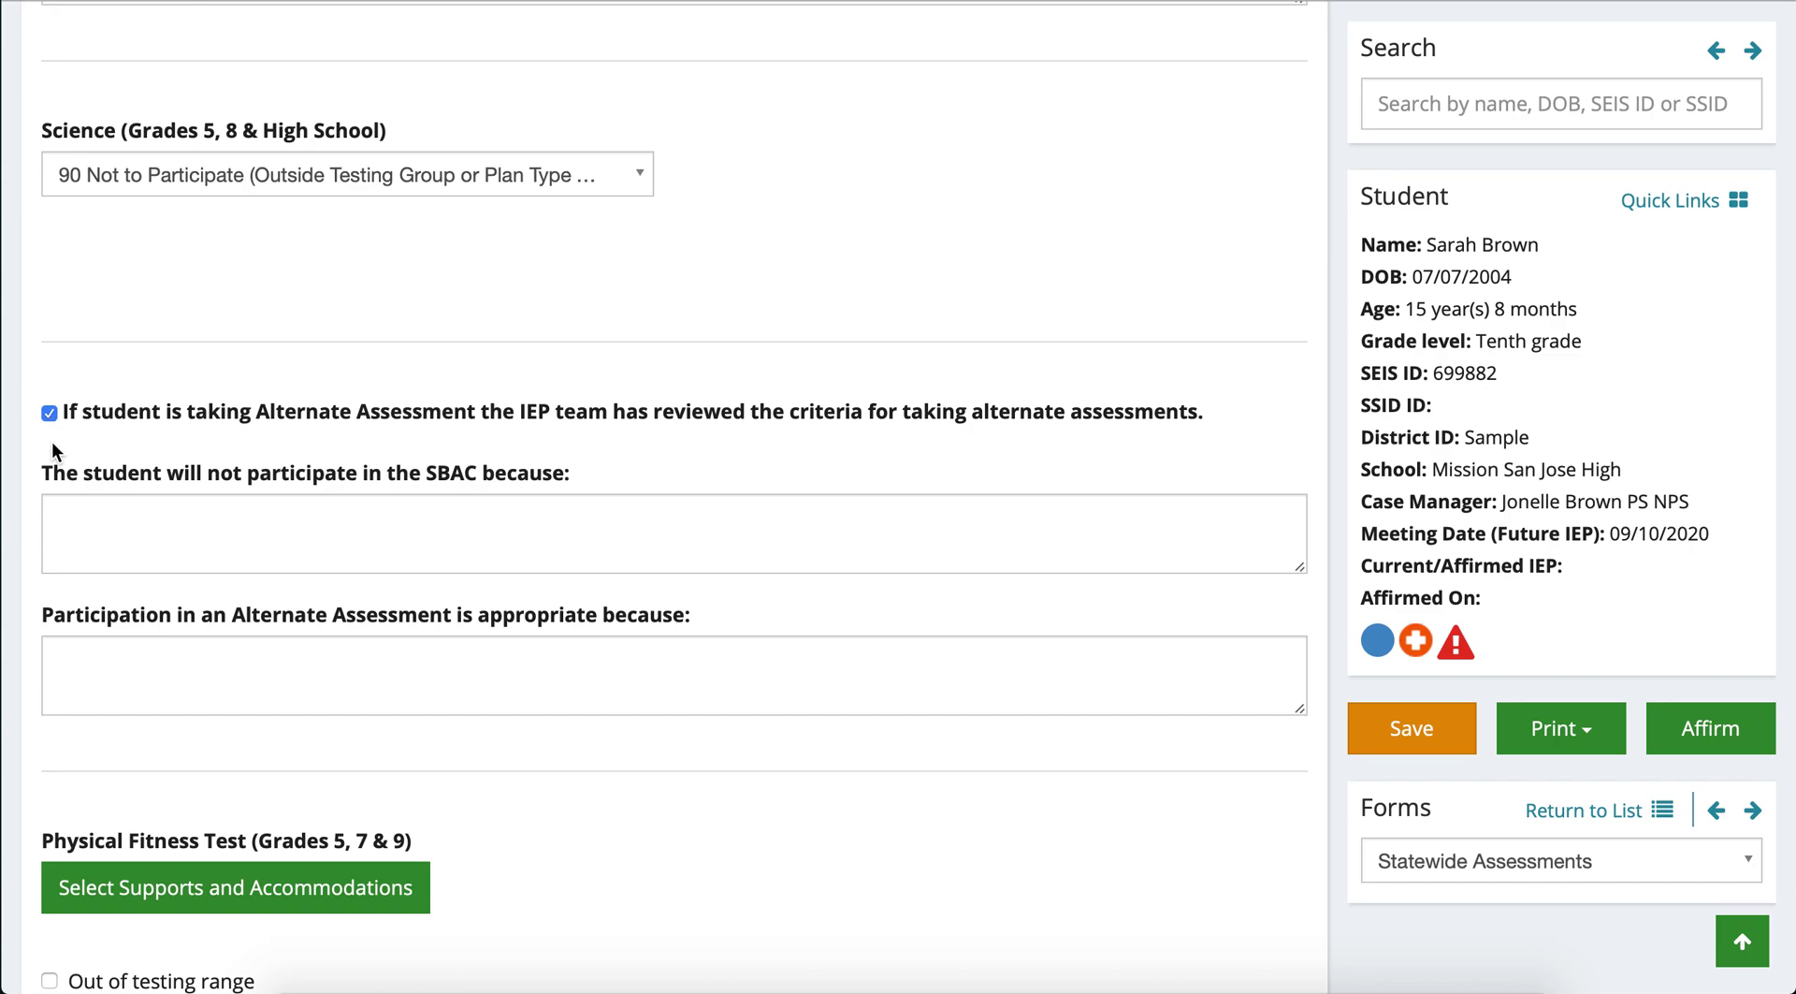
{"action": "left_click", "coordinate": [49, 414]}
{"action": "left_click", "coordinate": [239, 526]}
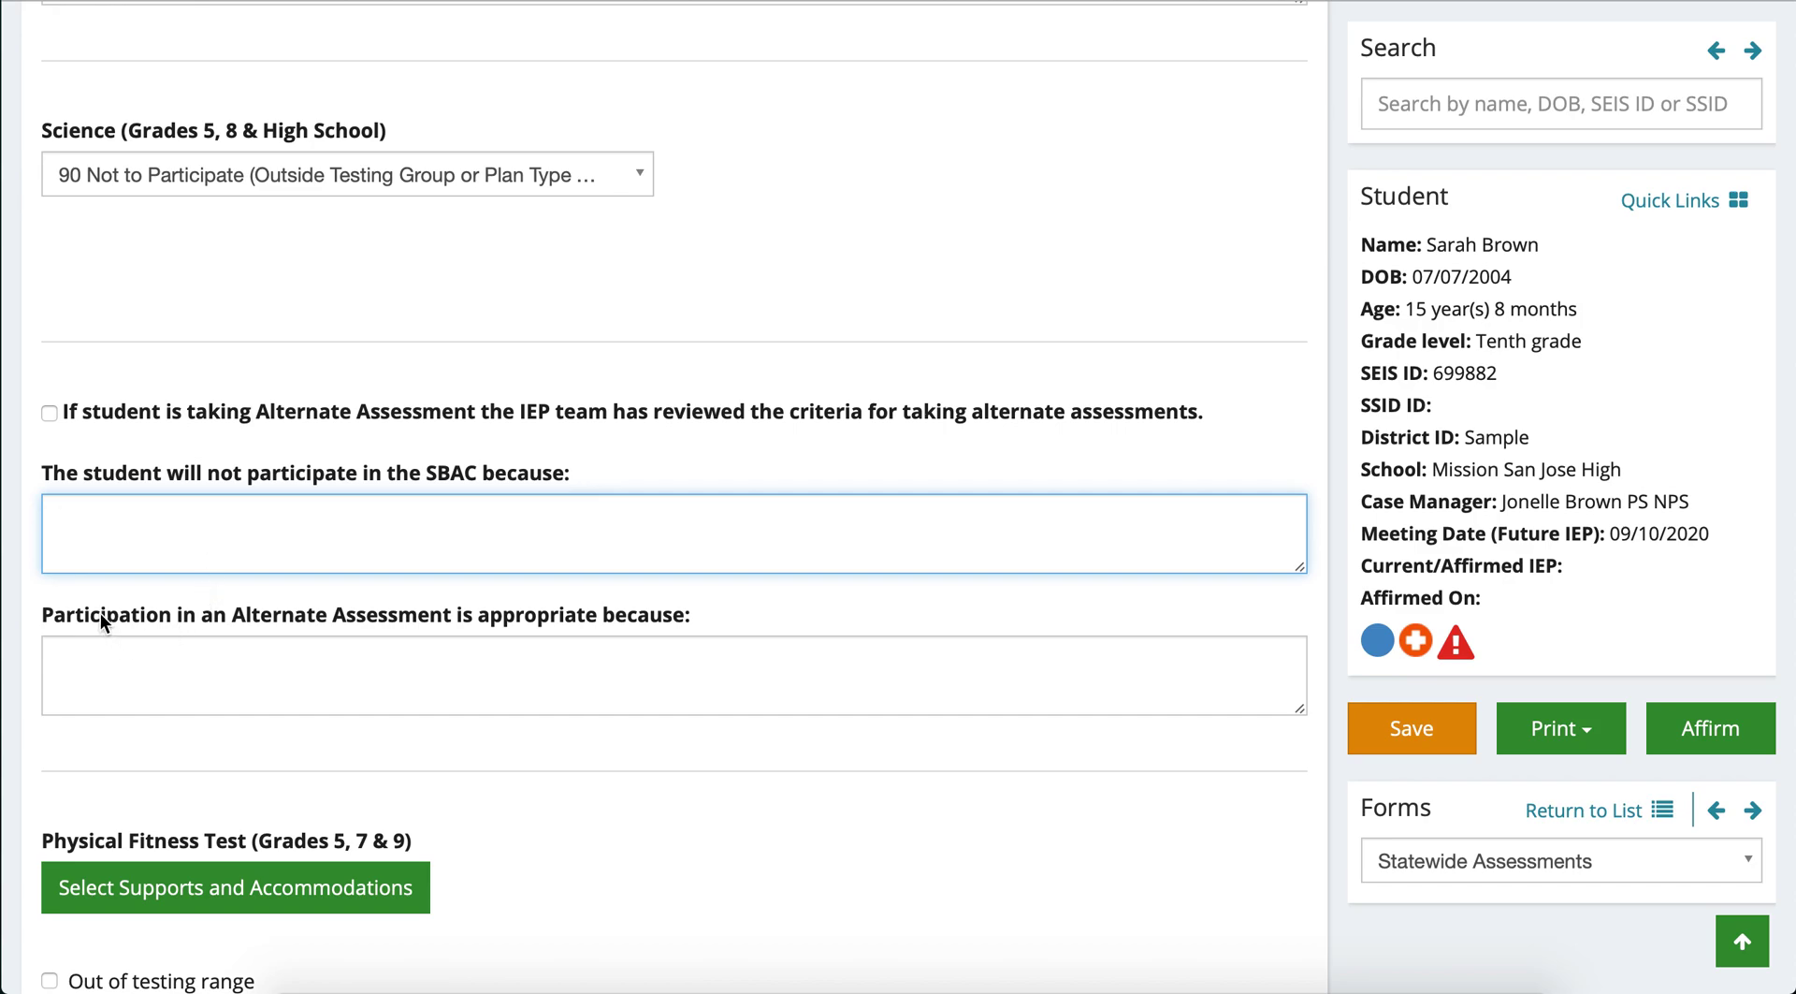
Review the Physical Fitness Test options and its list of supports and accommodations, leaving the list without selecting any.
{"action": "scroll", "coordinate": [135, 625], "scroll_direction": "down", "scroll_amount": 1}
{"action": "scroll", "coordinate": [136, 625], "scroll_direction": "down", "scroll_amount": 2}
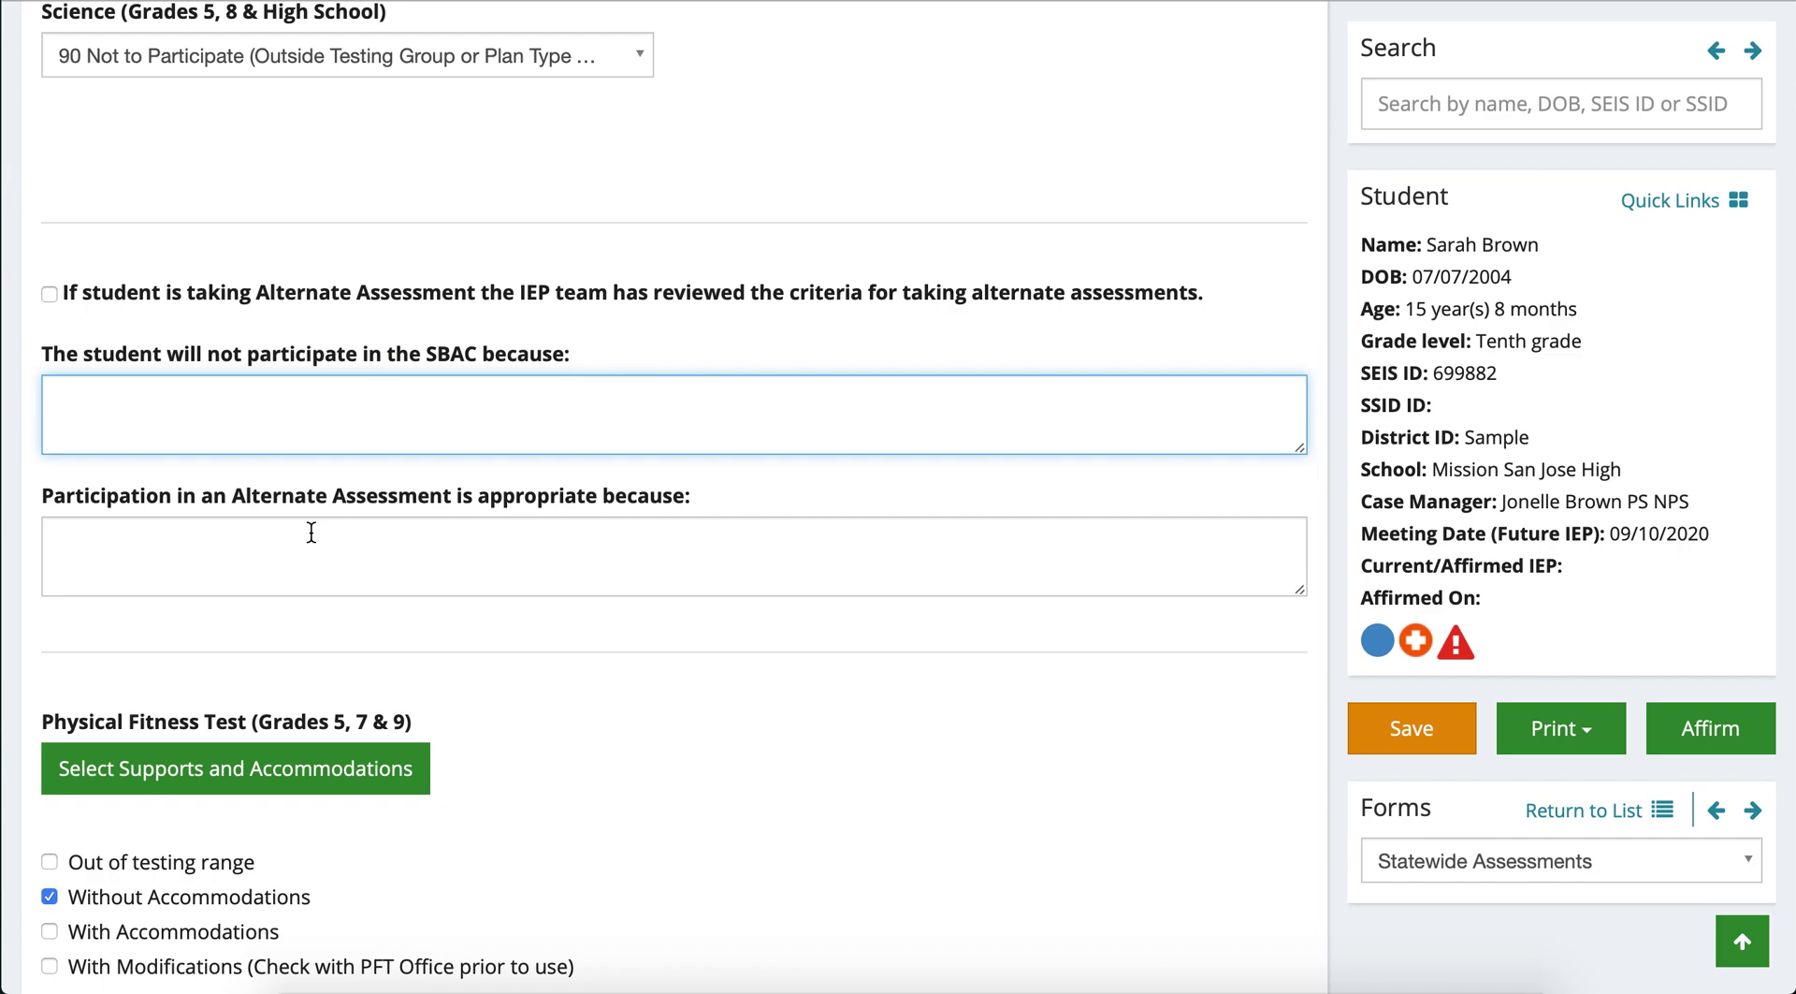
{"action": "scroll", "coordinate": [312, 531], "scroll_direction": "down", "scroll_amount": 3}
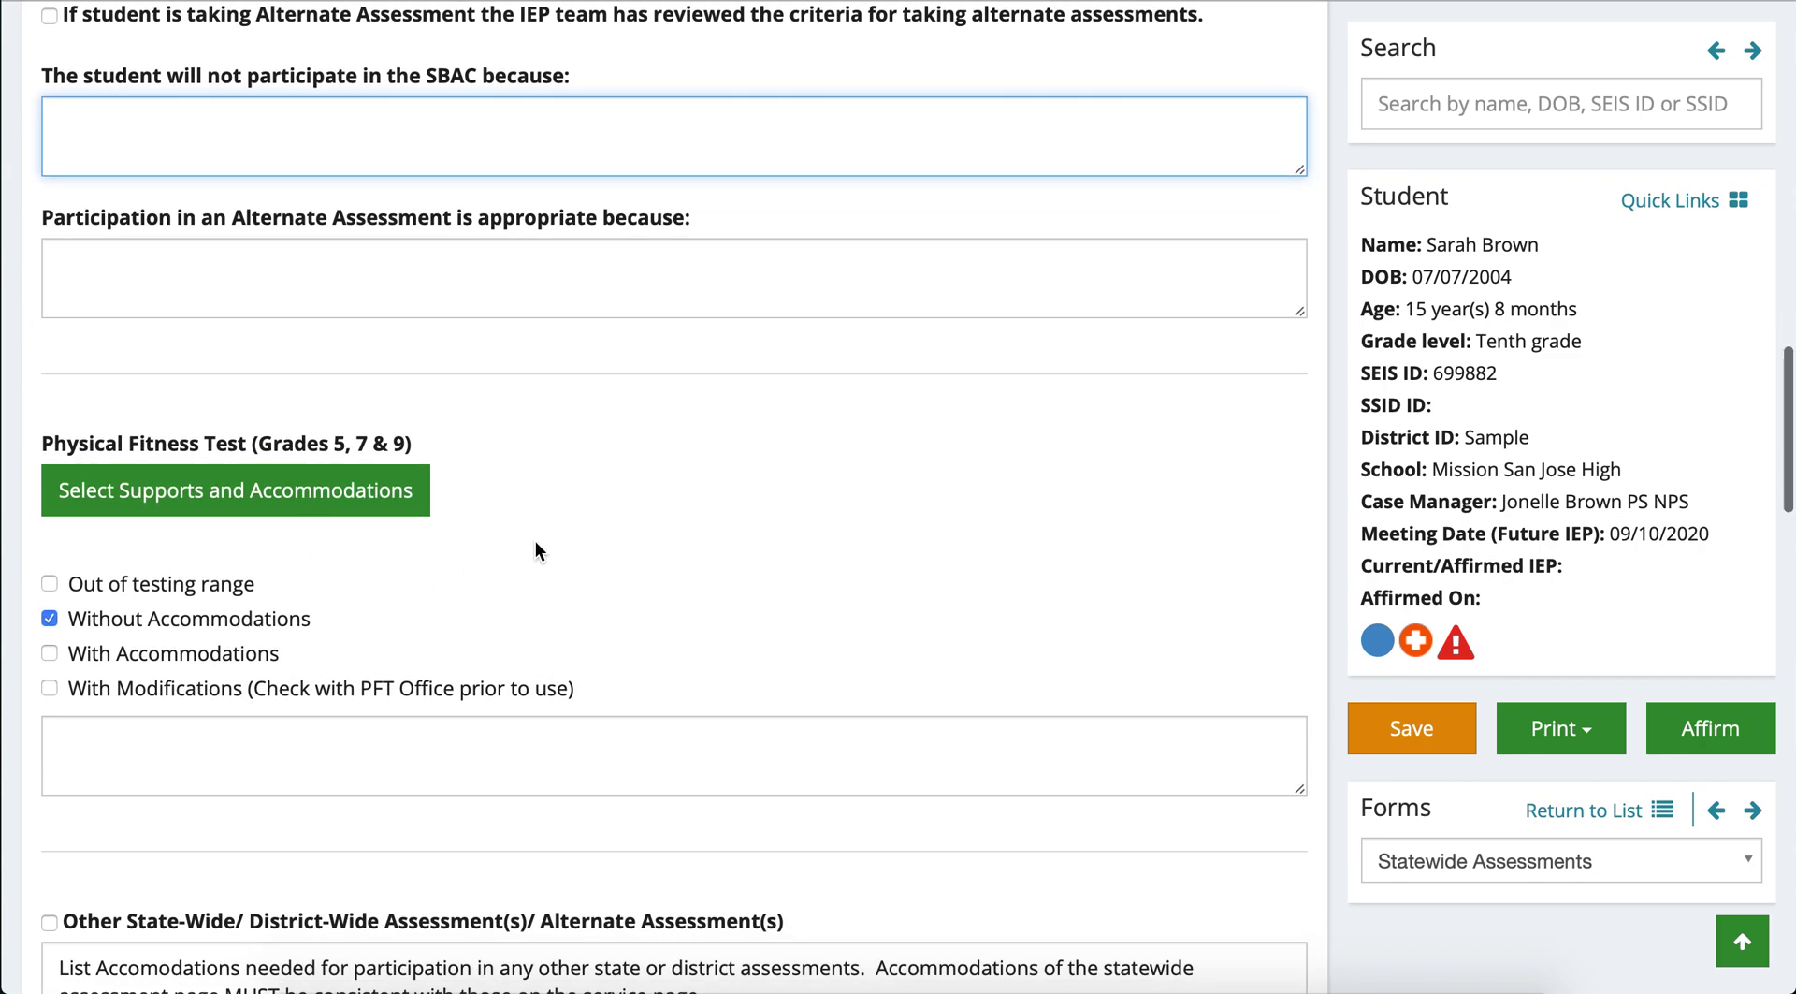
{"action": "scroll", "coordinate": [535, 550], "scroll_direction": "down", "scroll_amount": 1}
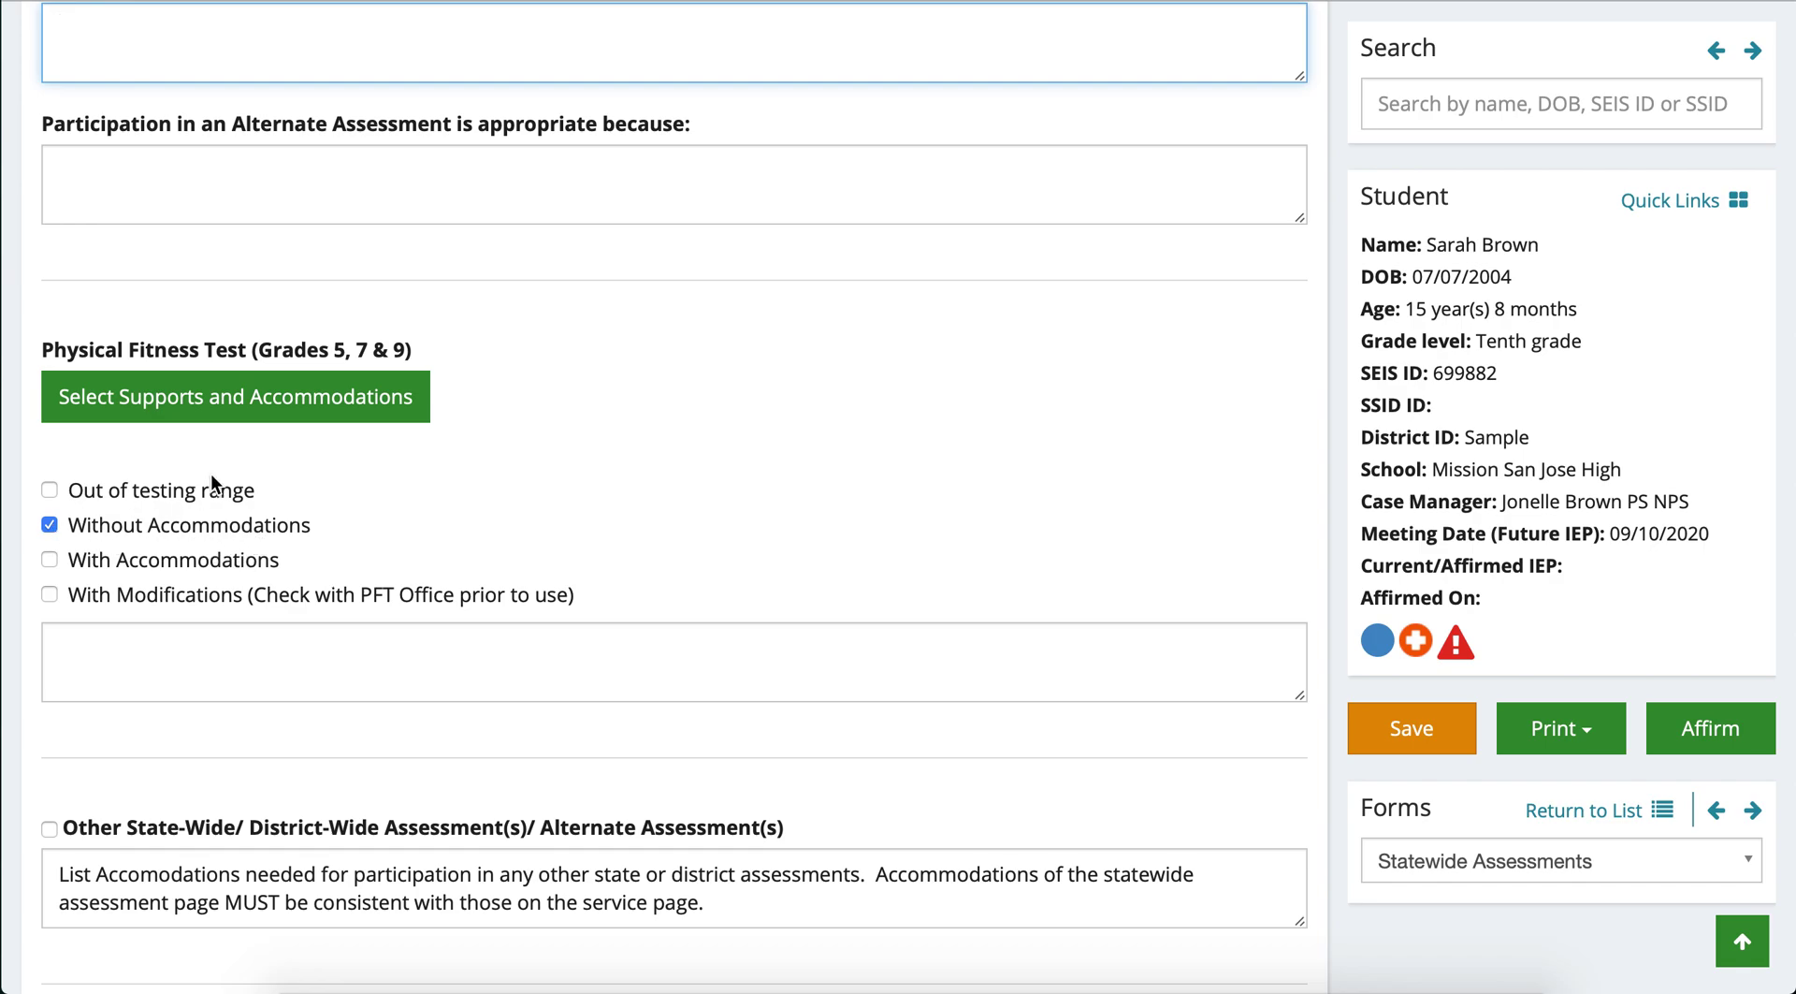
{"action": "left_click", "coordinate": [239, 421]}
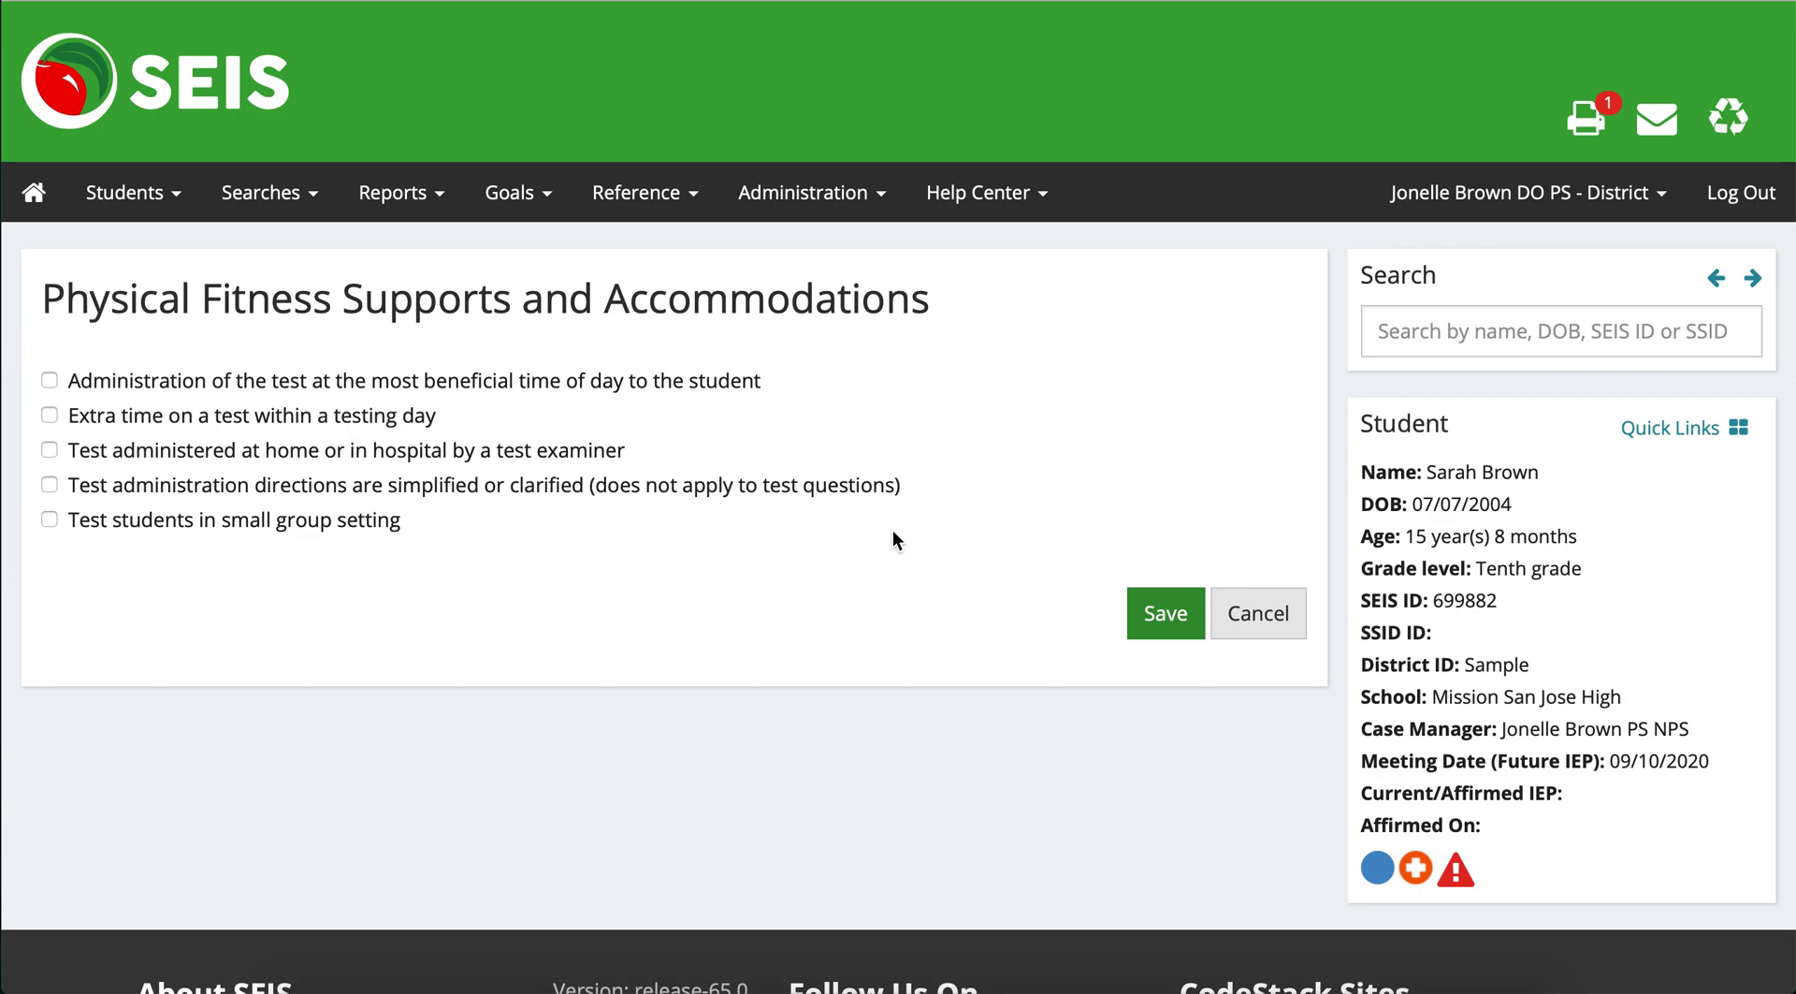
{"action": "left_click", "coordinate": [1244, 639]}
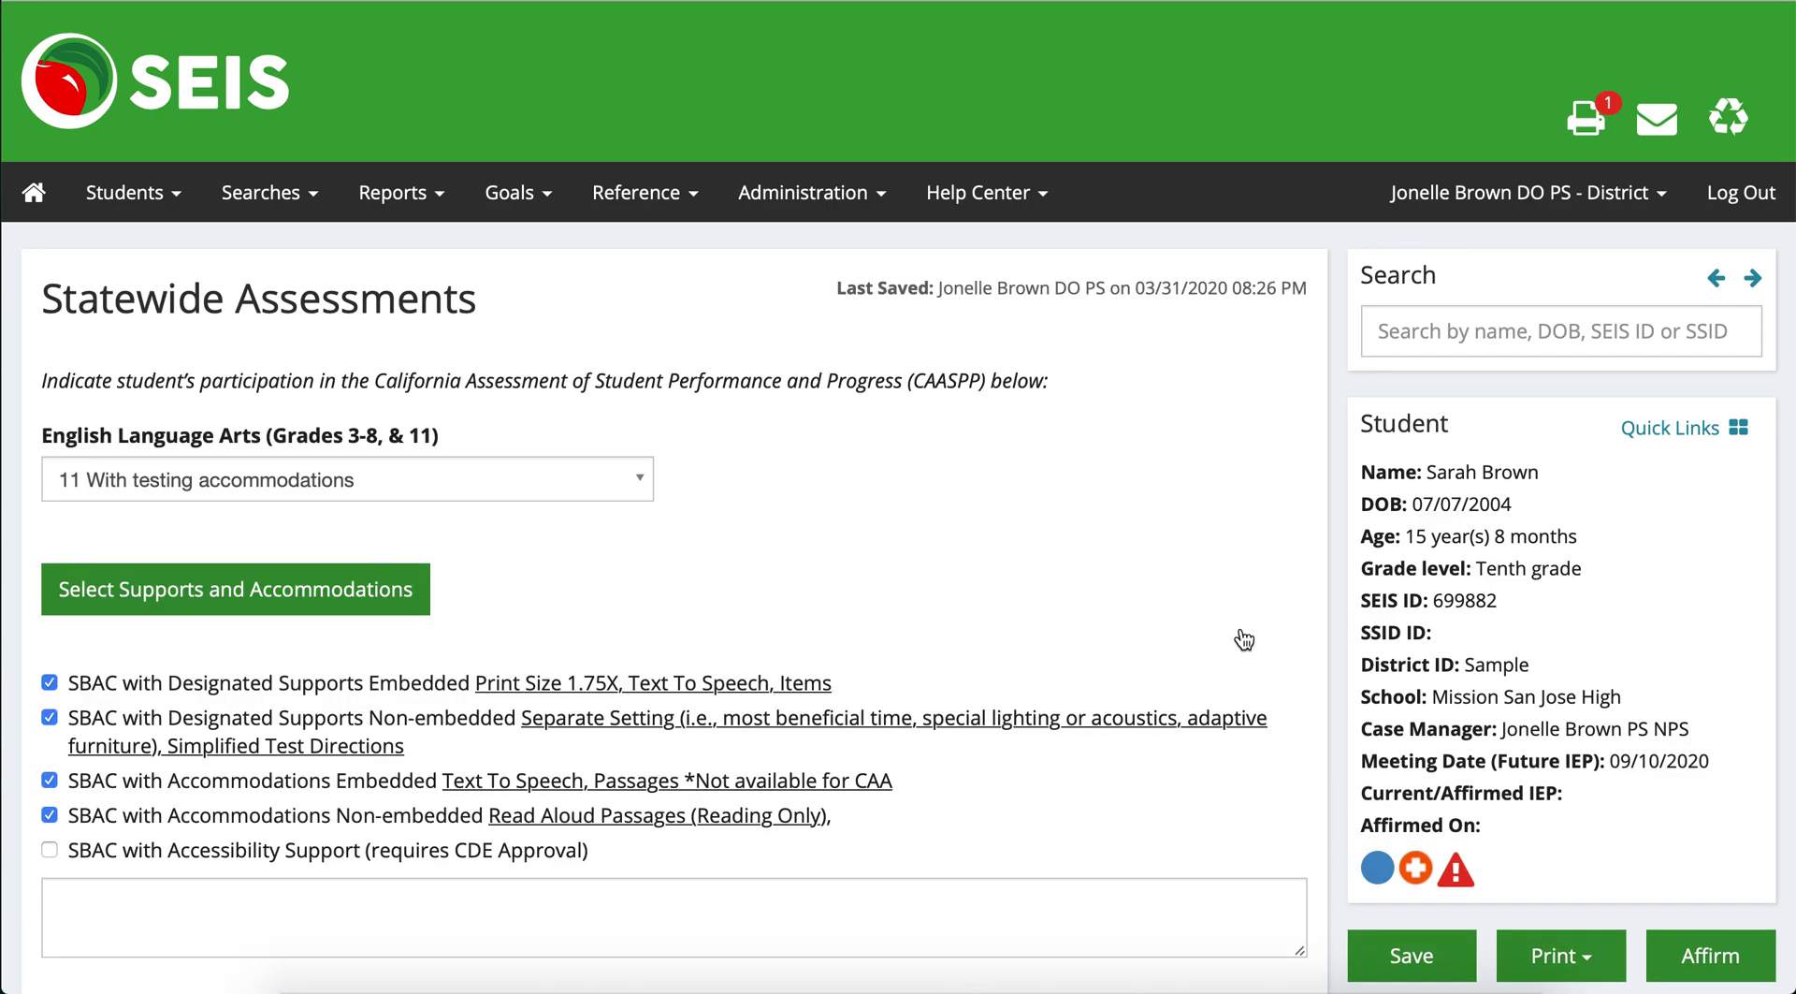
Examine the Other State-Wide/District-Wide Assessments and Desired Results Developmental Profile (DRDP) sections of the form.
{"action": "scroll", "coordinate": [434, 683], "scroll_direction": "down", "scroll_amount": 5}
{"action": "scroll", "coordinate": [434, 672], "scroll_direction": "down", "scroll_amount": 7}
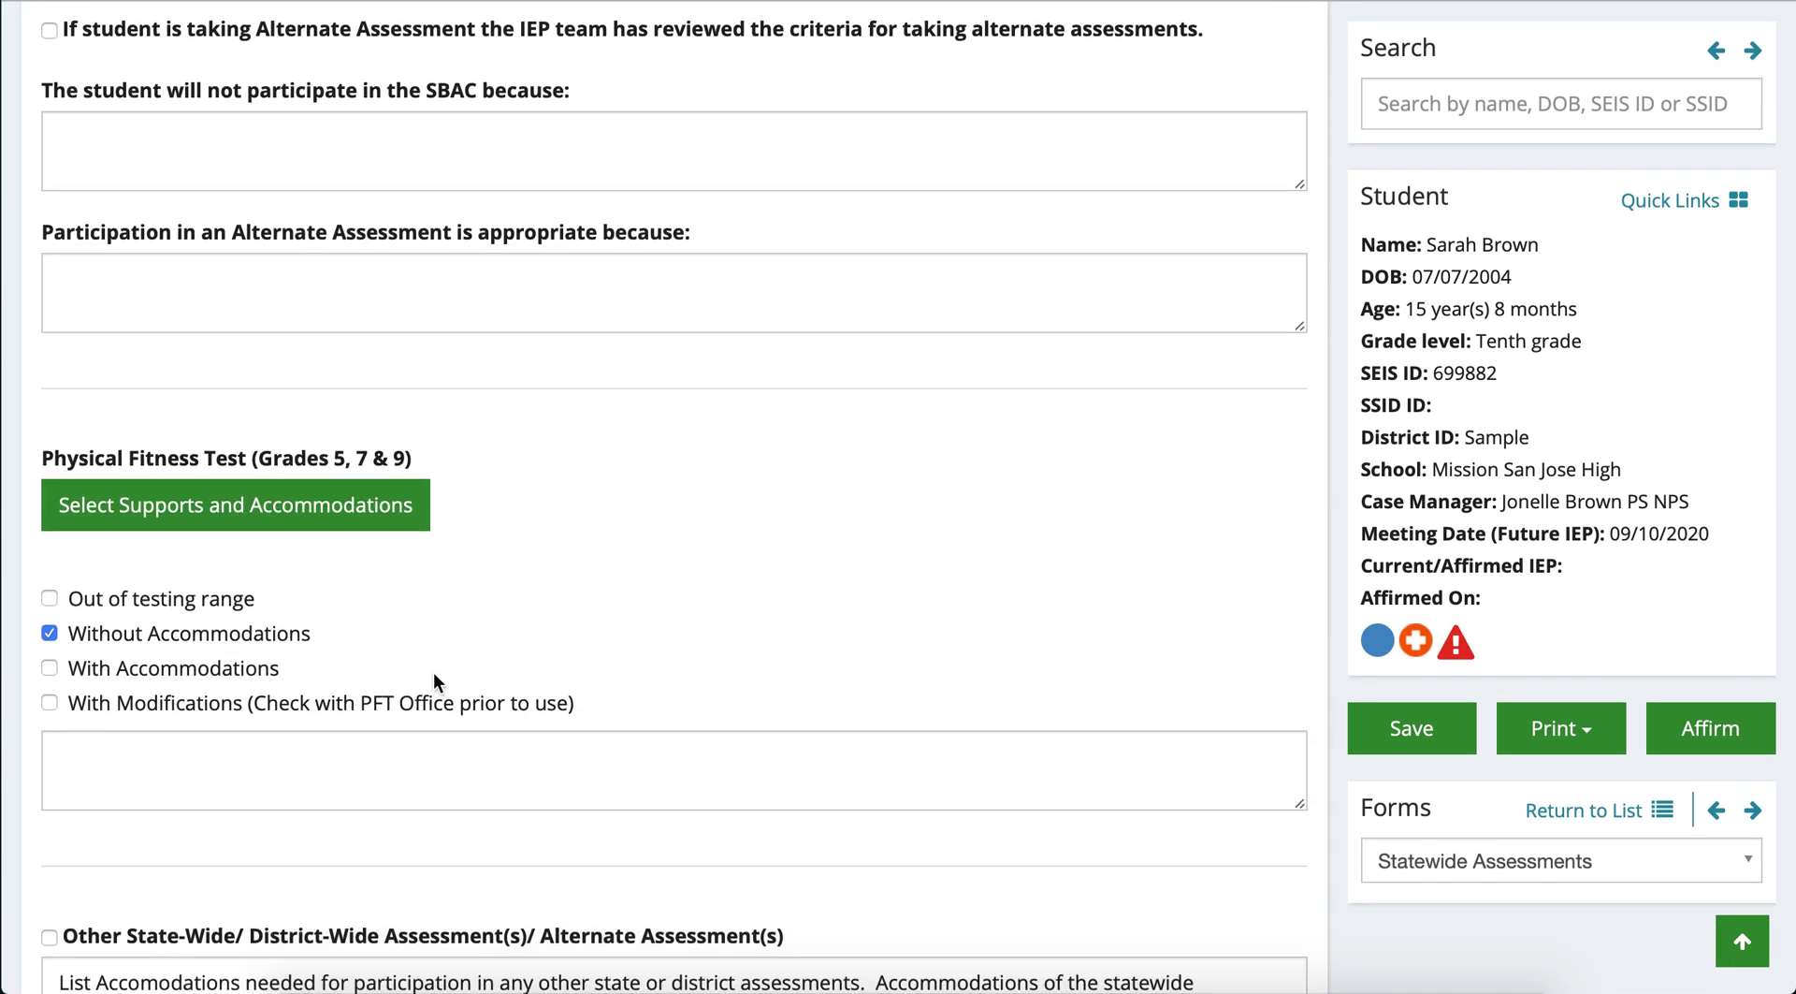
{"action": "scroll", "coordinate": [434, 672], "scroll_direction": "down", "scroll_amount": 4}
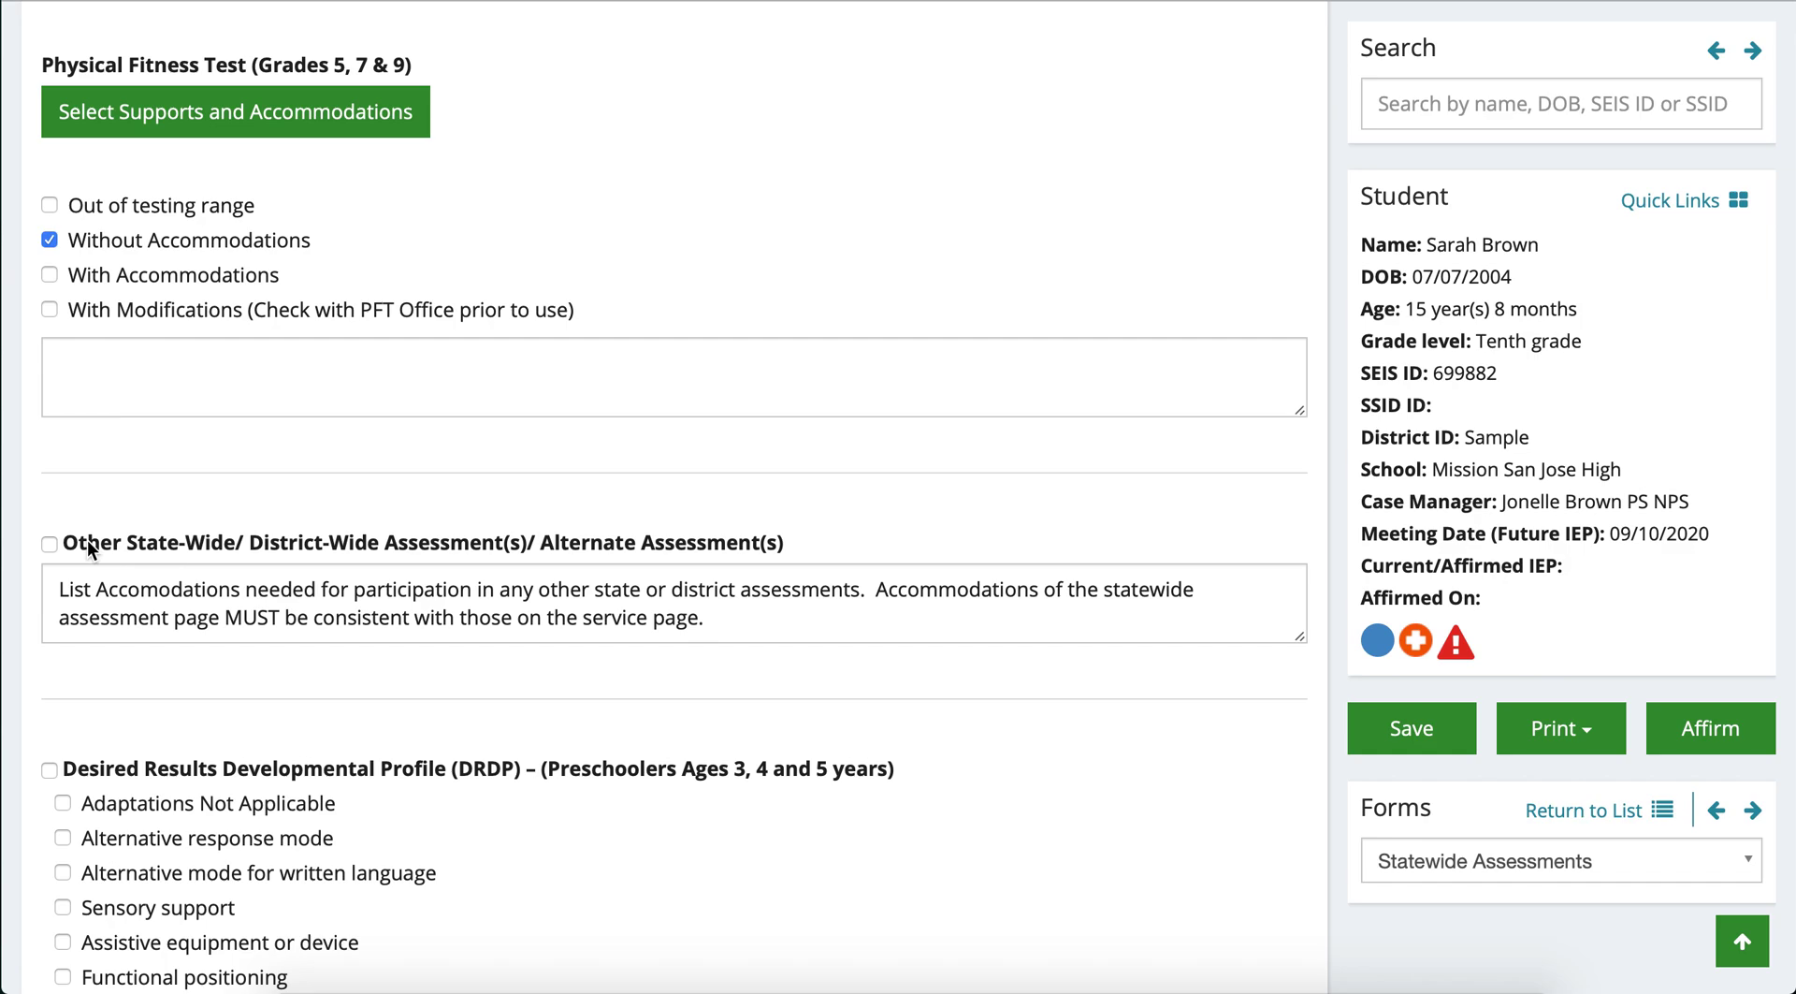
{"action": "scroll", "coordinate": [322, 737], "scroll_direction": "down", "scroll_amount": 2}
{"action": "scroll", "coordinate": [322, 744], "scroll_direction": "down", "scroll_amount": 3}
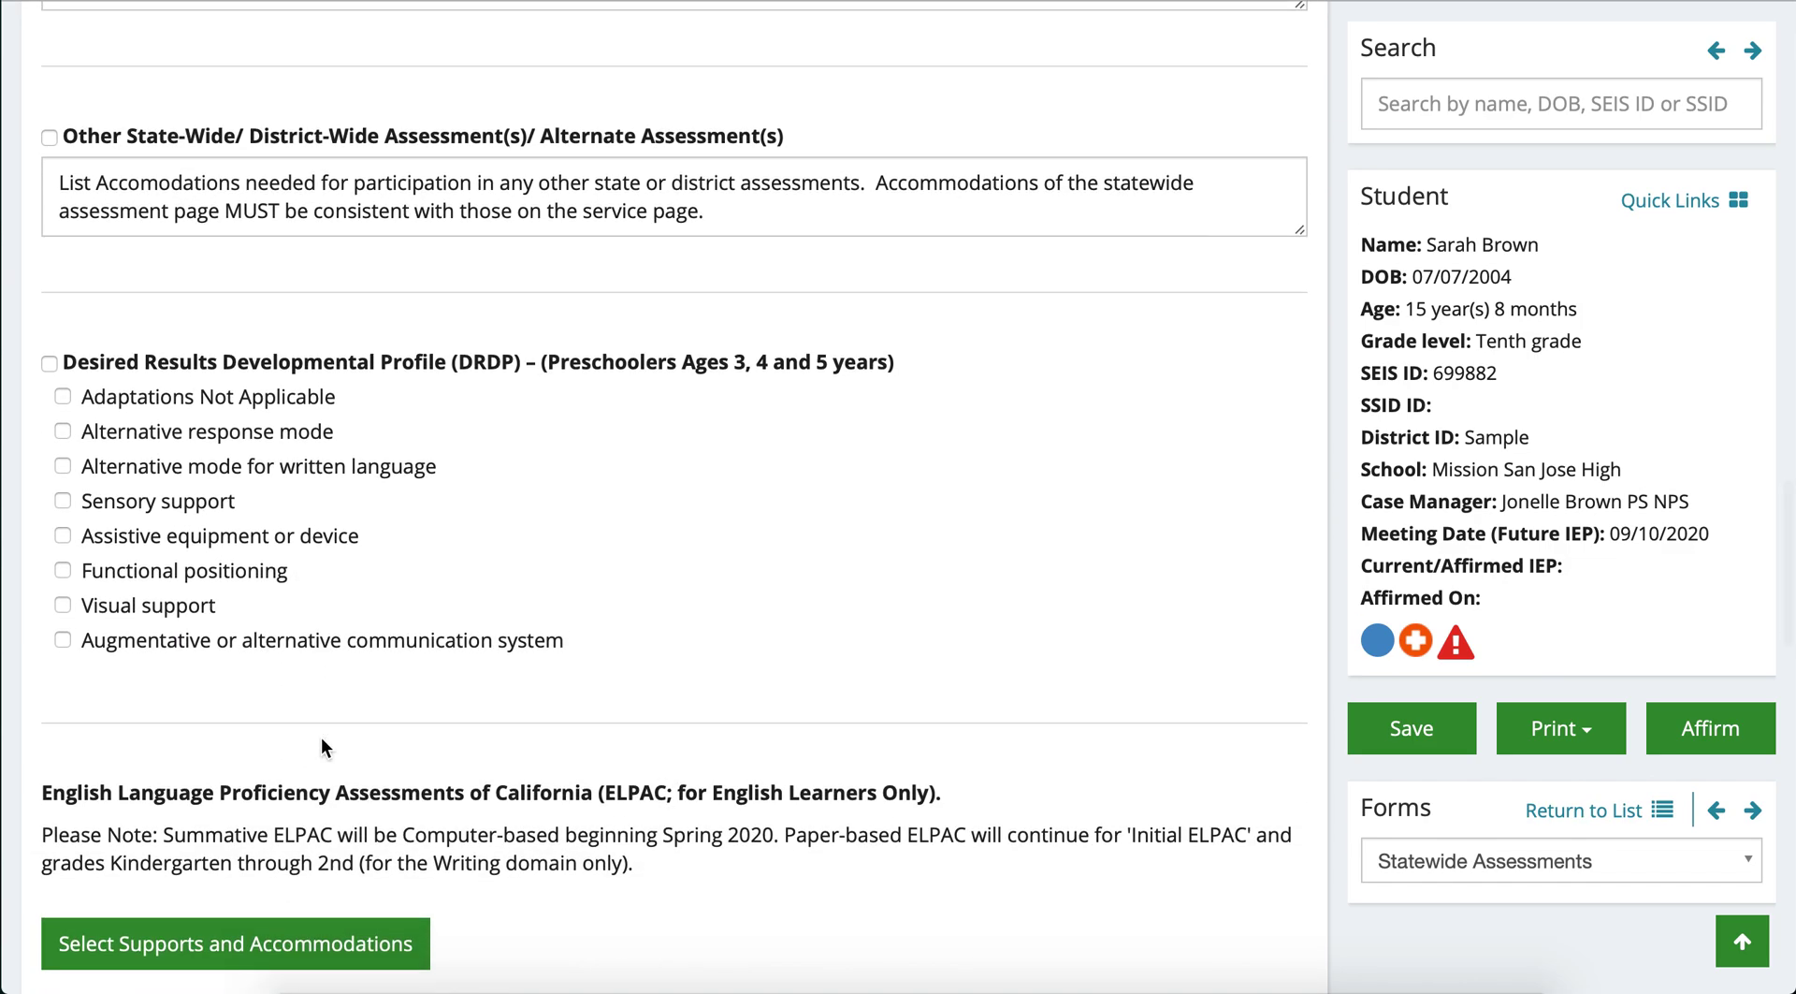
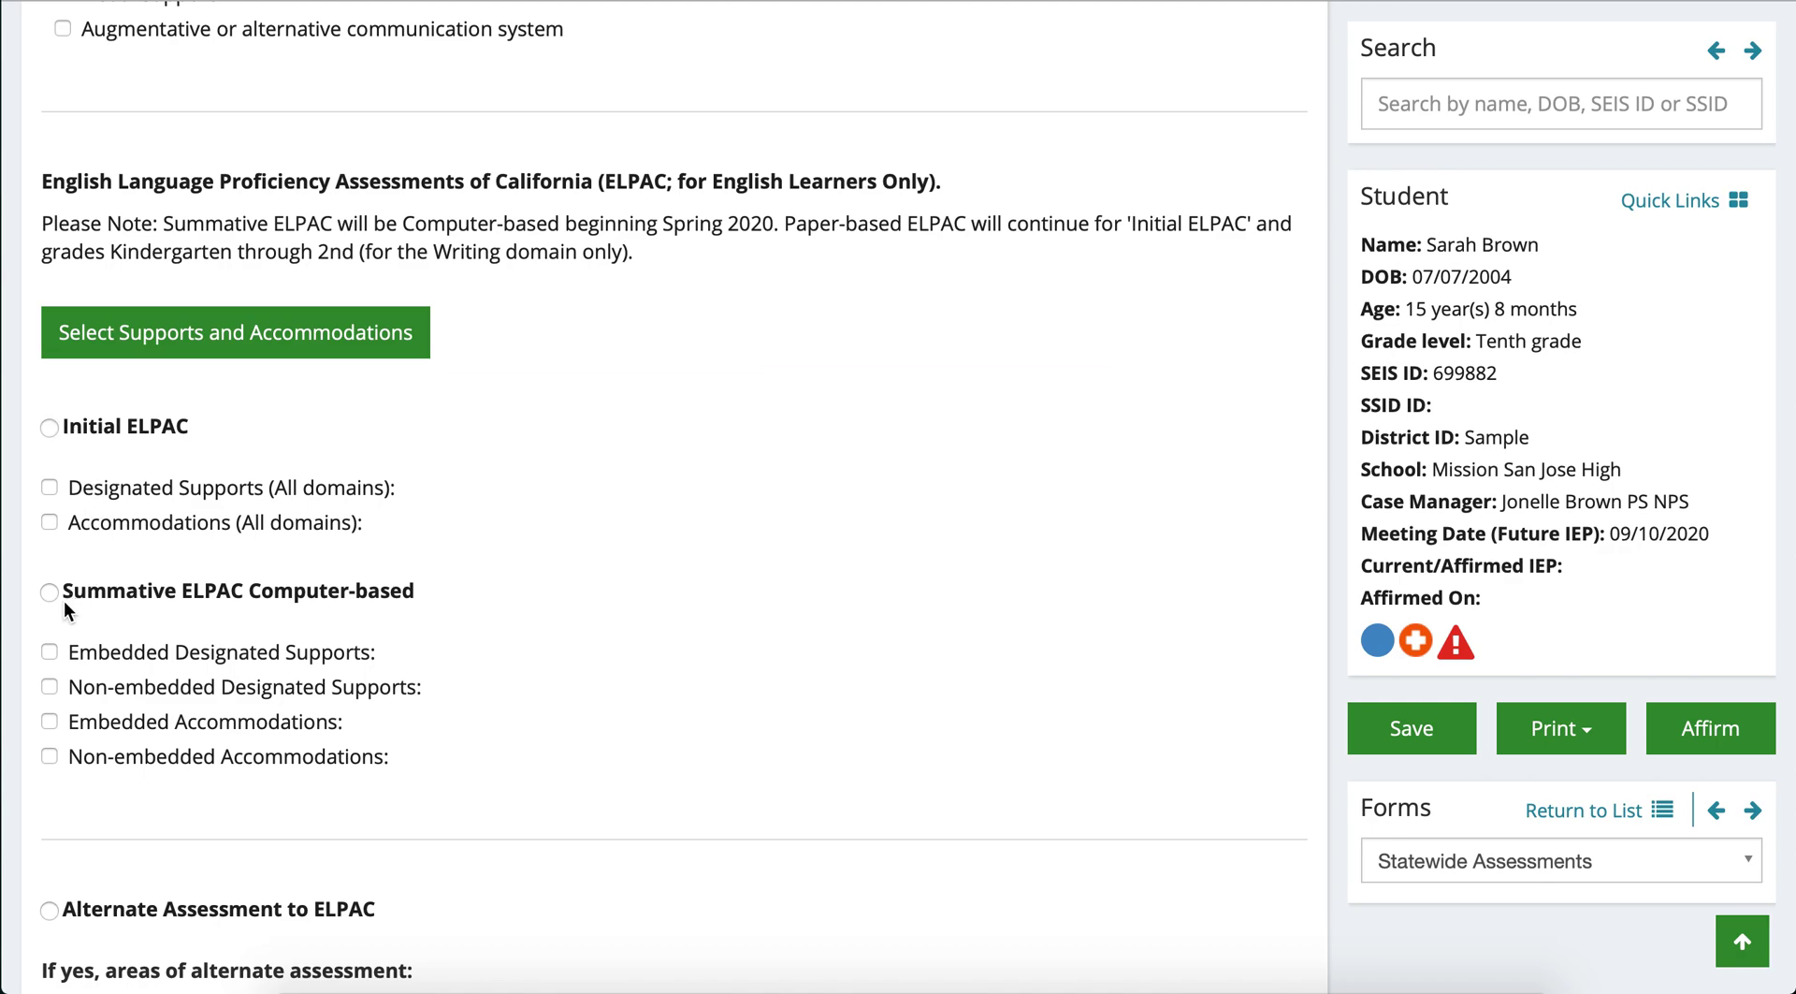
Review the Initial ELPAC and Summative Computer-based ELPAC supports and accommodations, leaving the list without selecting any.
{"action": "left_click", "coordinate": [237, 353]}
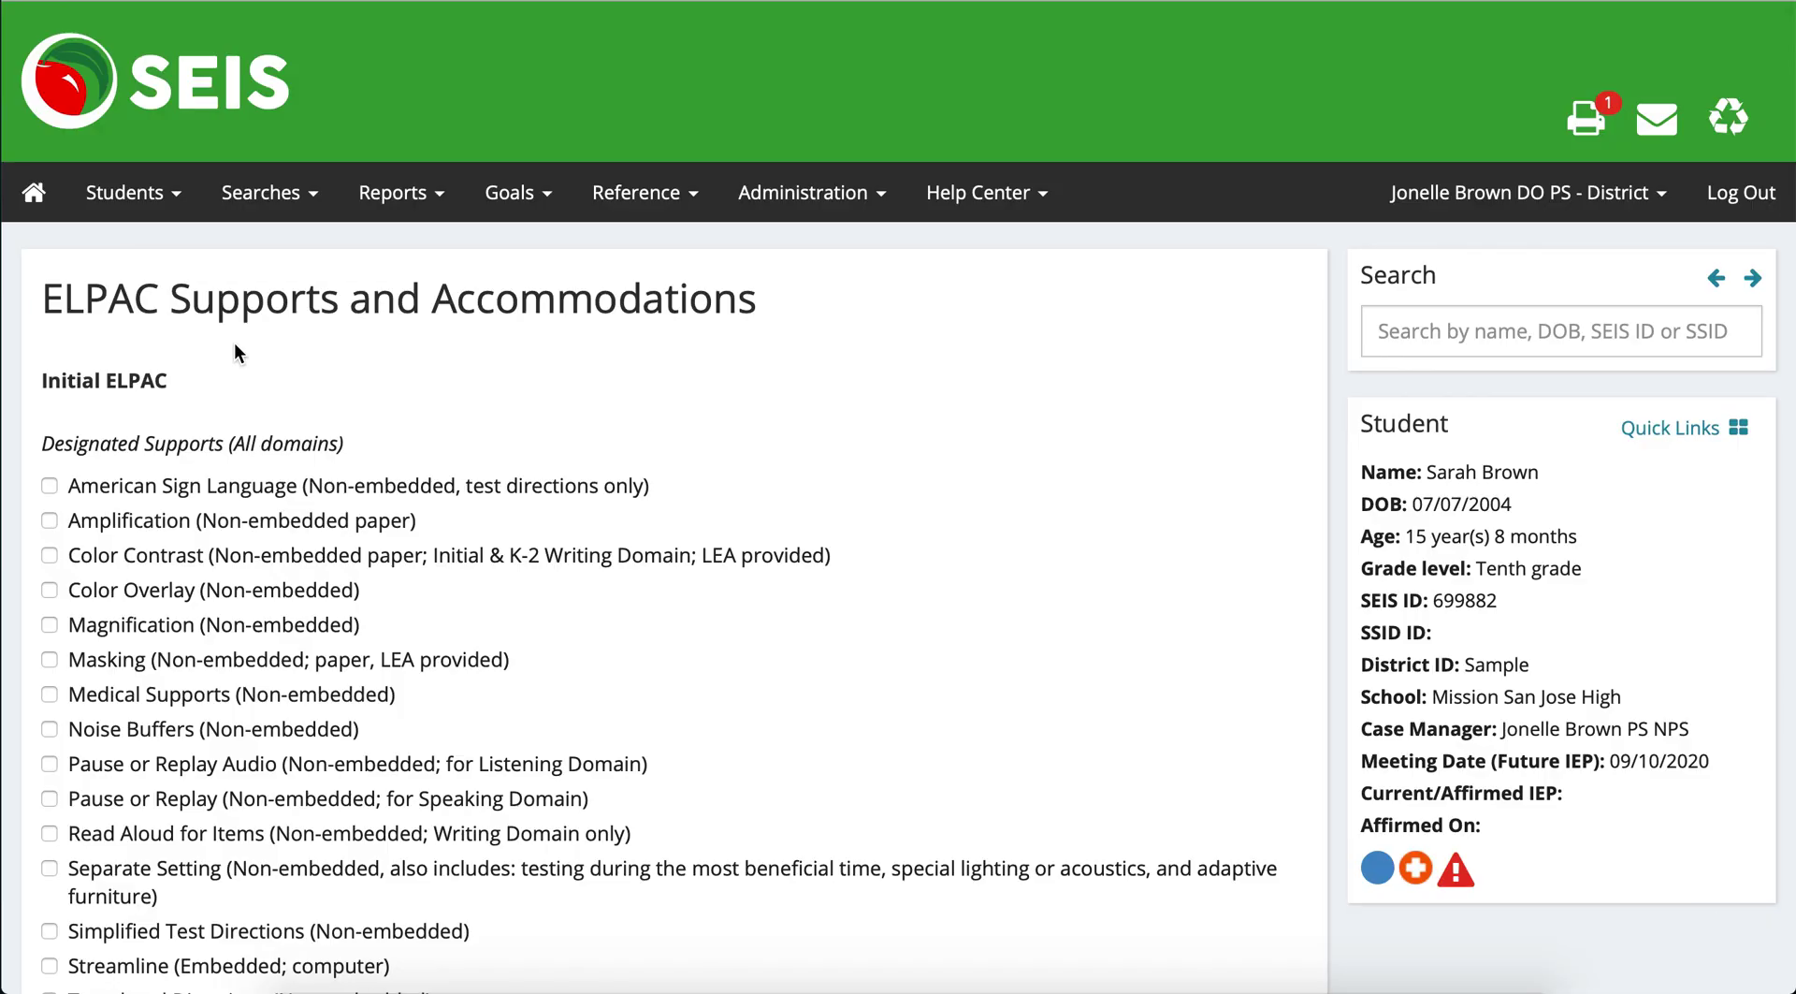
{"action": "scroll", "coordinate": [234, 342], "scroll_direction": "down", "scroll_amount": 2}
{"action": "scroll", "coordinate": [233, 342], "scroll_direction": "down", "scroll_amount": 1}
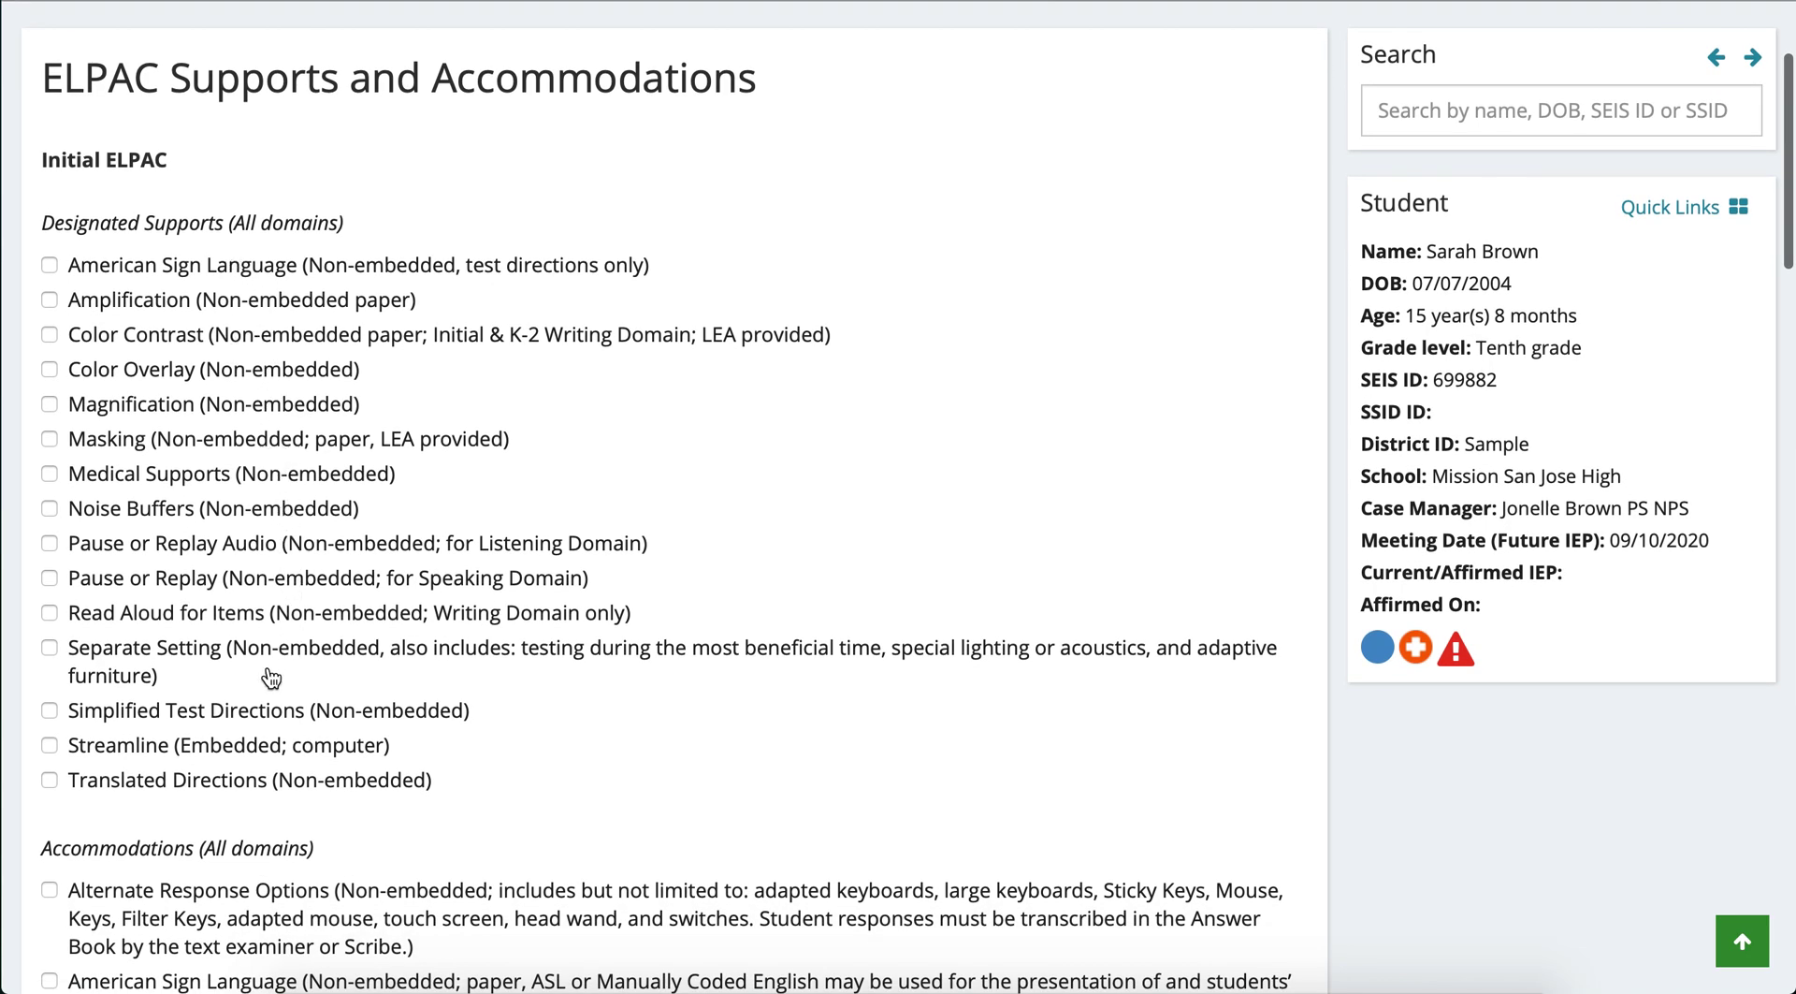
{"action": "scroll", "coordinate": [269, 784], "scroll_direction": "down", "scroll_amount": 3}
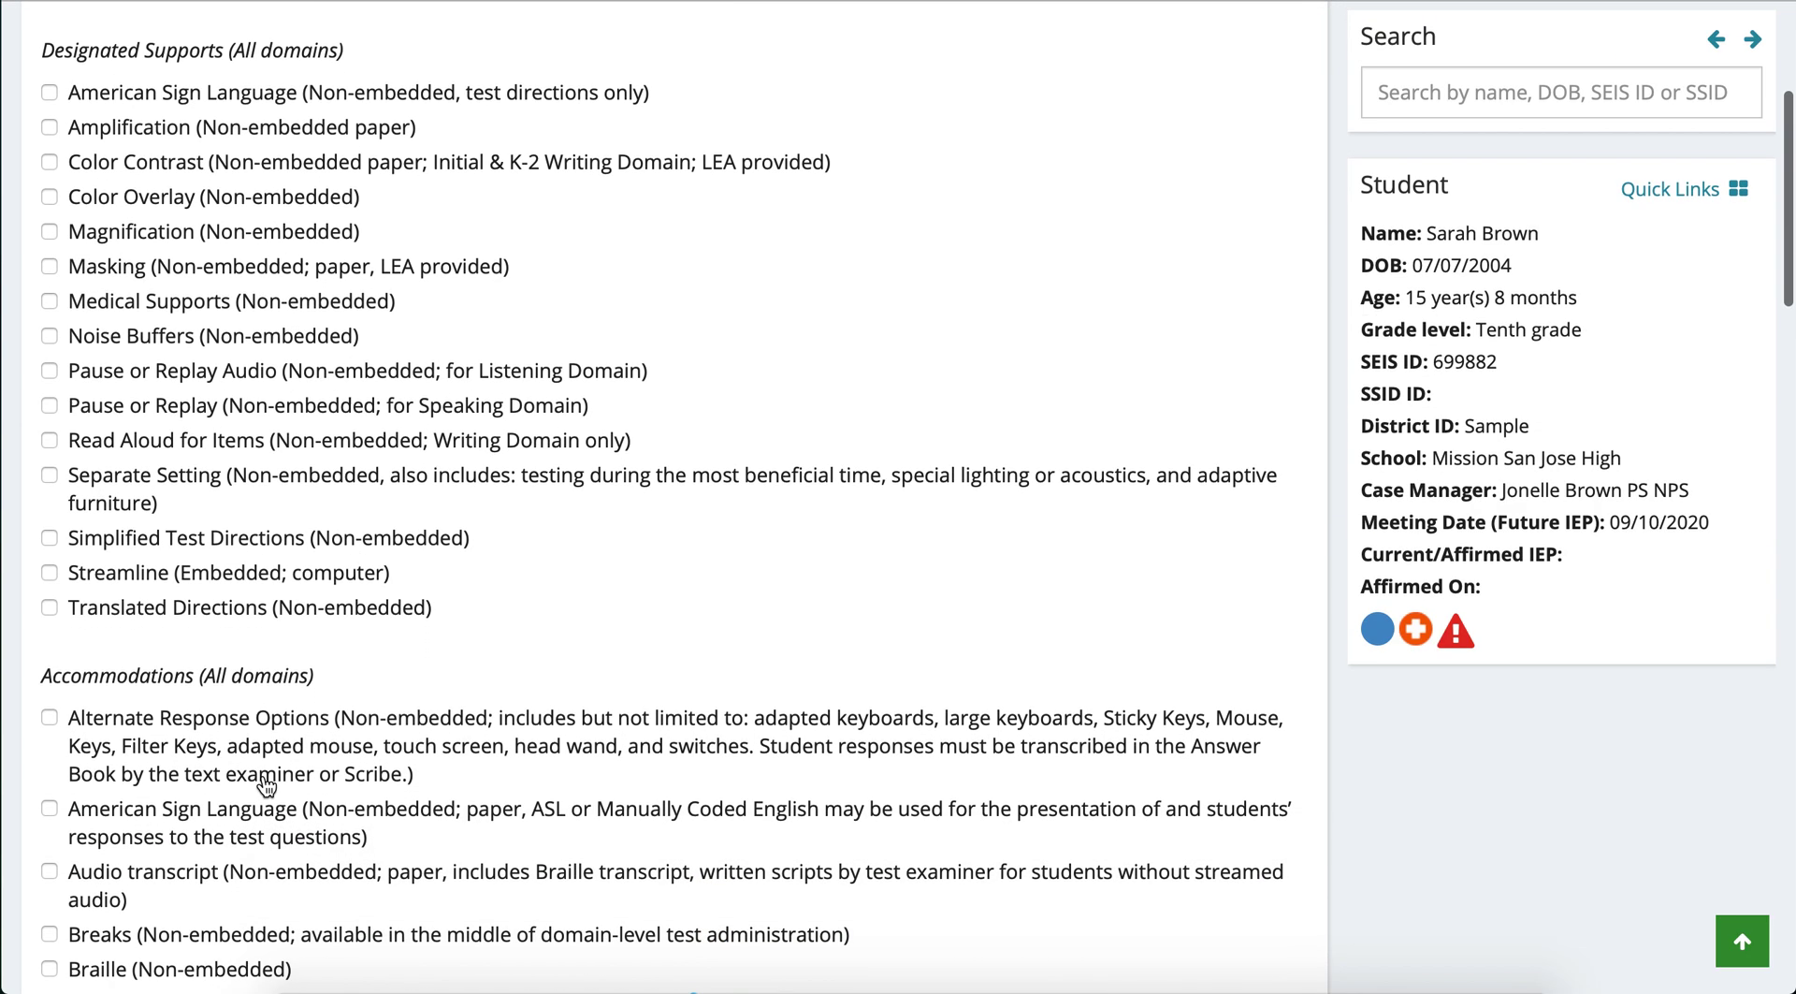
{"action": "scroll", "coordinate": [269, 784], "scroll_direction": "down", "scroll_amount": 5}
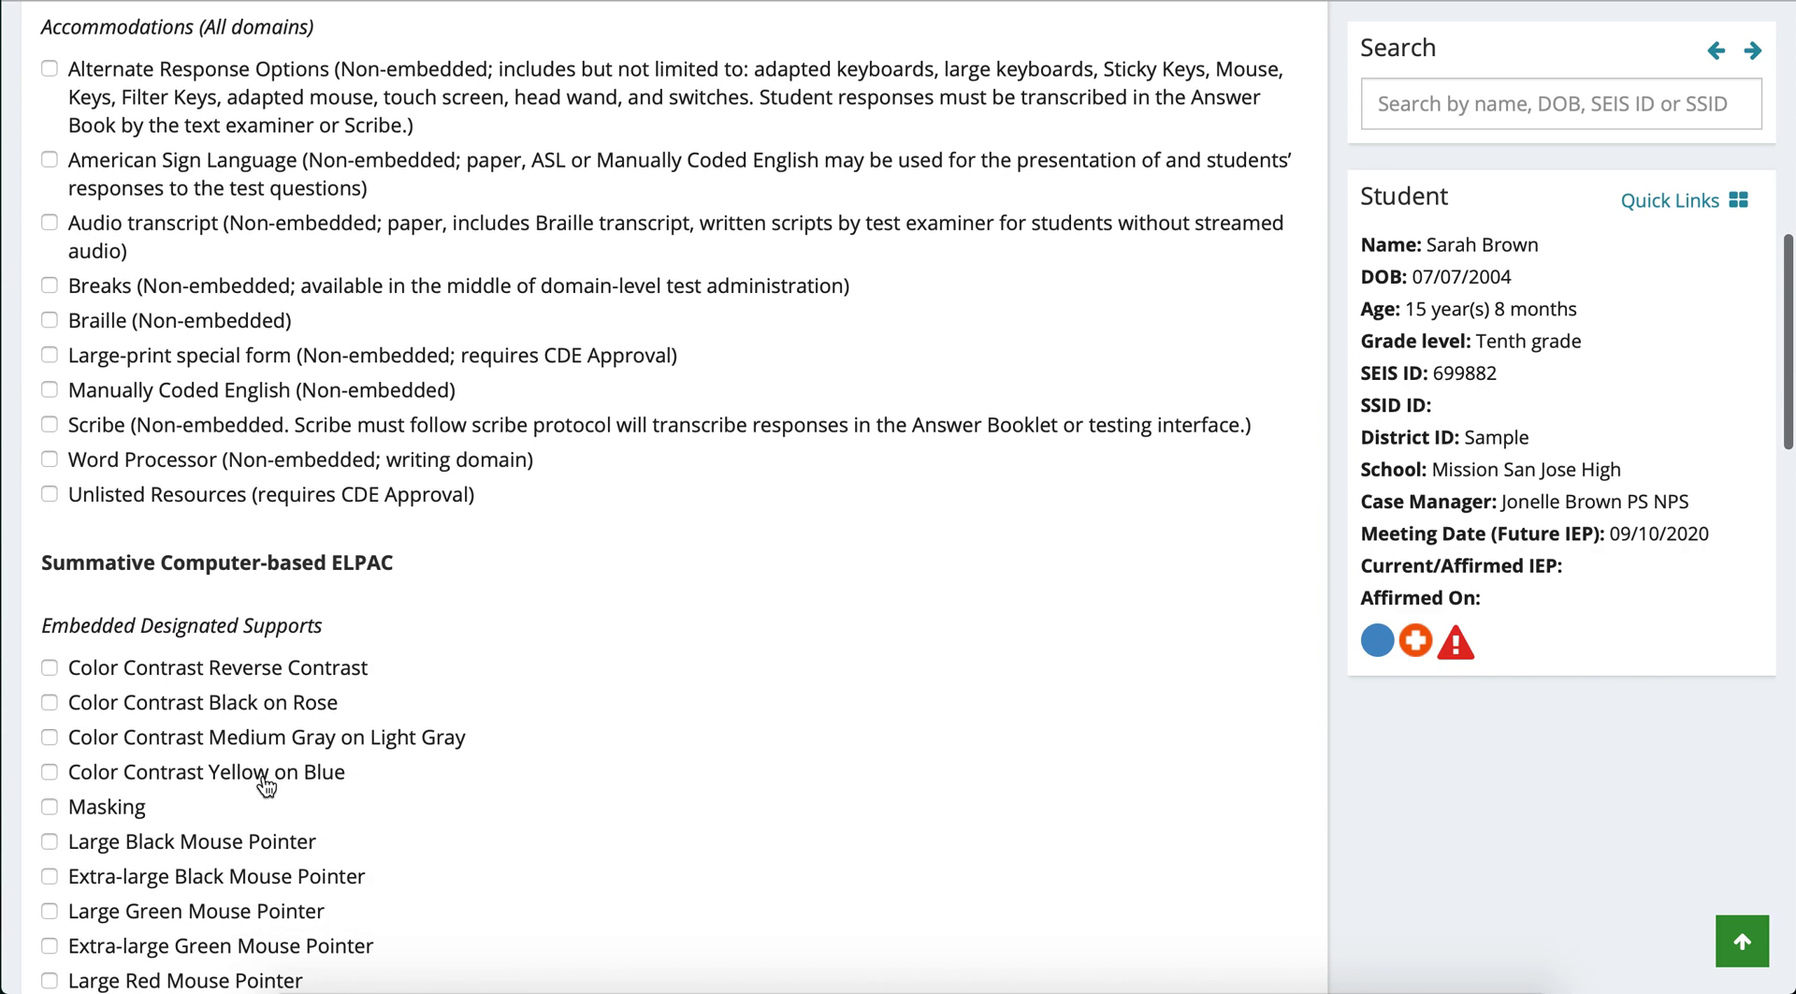
{"action": "left_click_drag", "start_coordinate": [42, 564], "coordinate": [385, 577]}
{"action": "scroll", "coordinate": [386, 577], "scroll_direction": "up", "scroll_amount": 10}
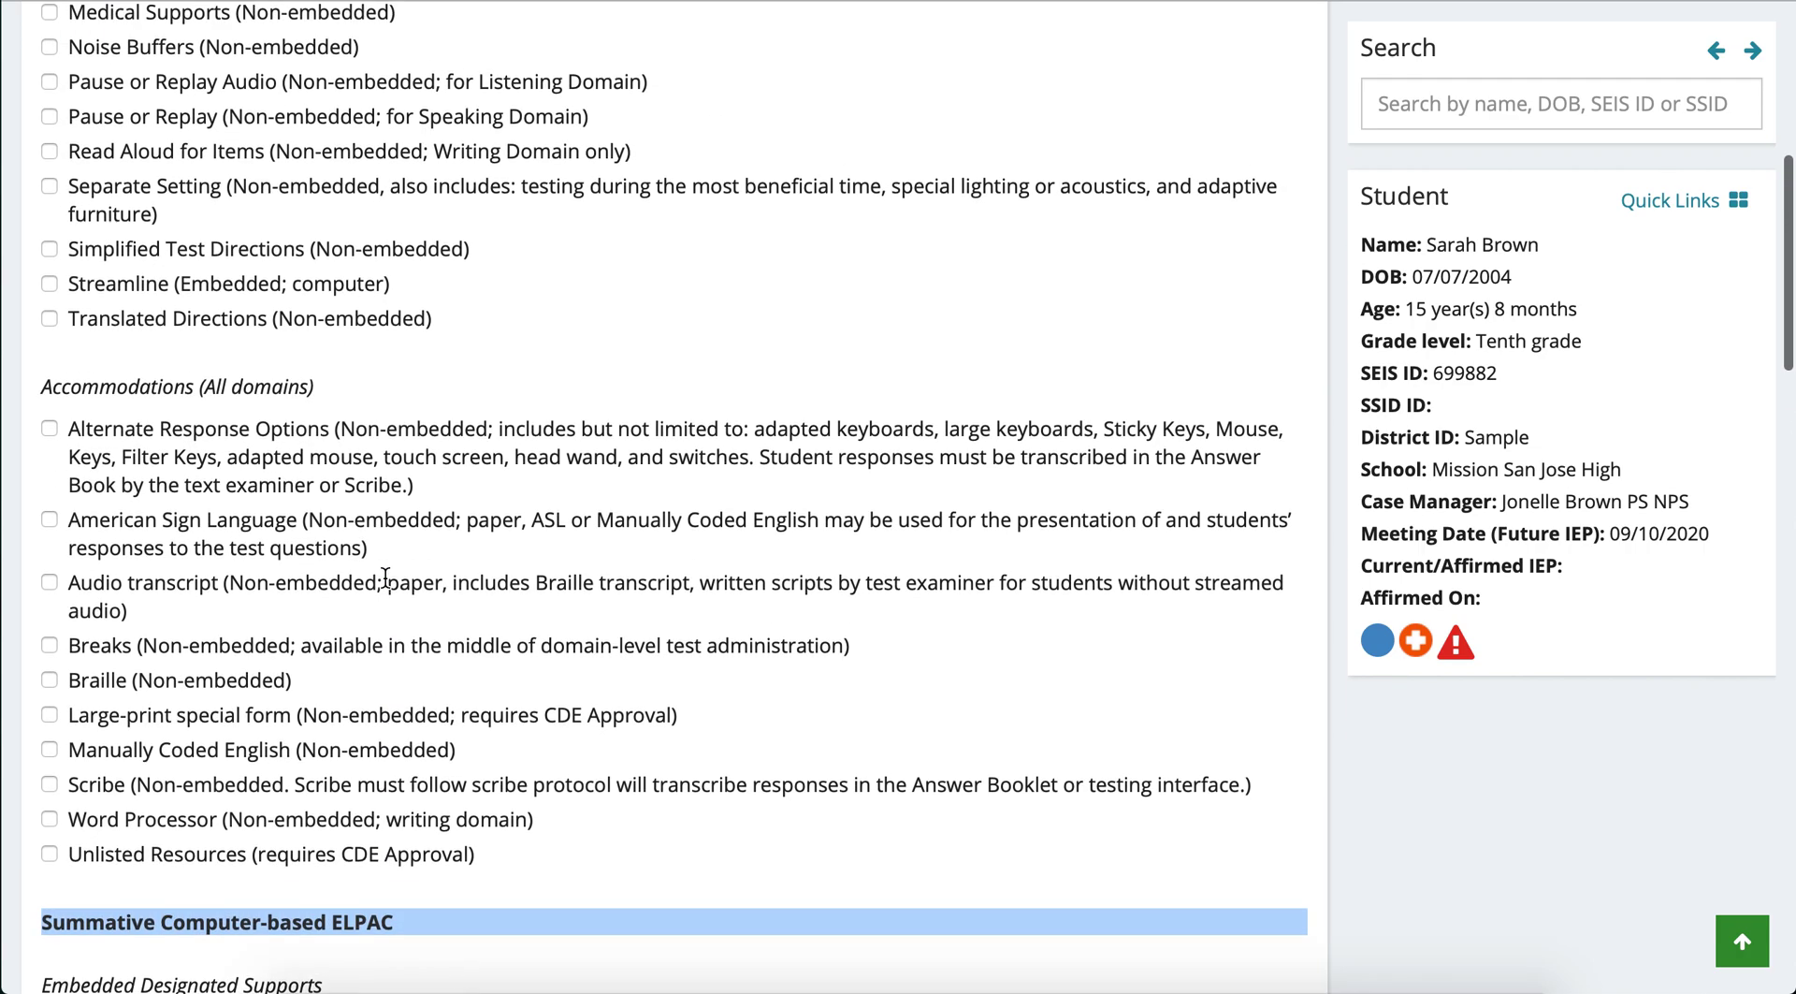
{"action": "left_click_drag", "start_coordinate": [45, 200], "coordinate": [165, 202]}
{"action": "scroll", "coordinate": [215, 227], "scroll_direction": "down", "scroll_amount": 1}
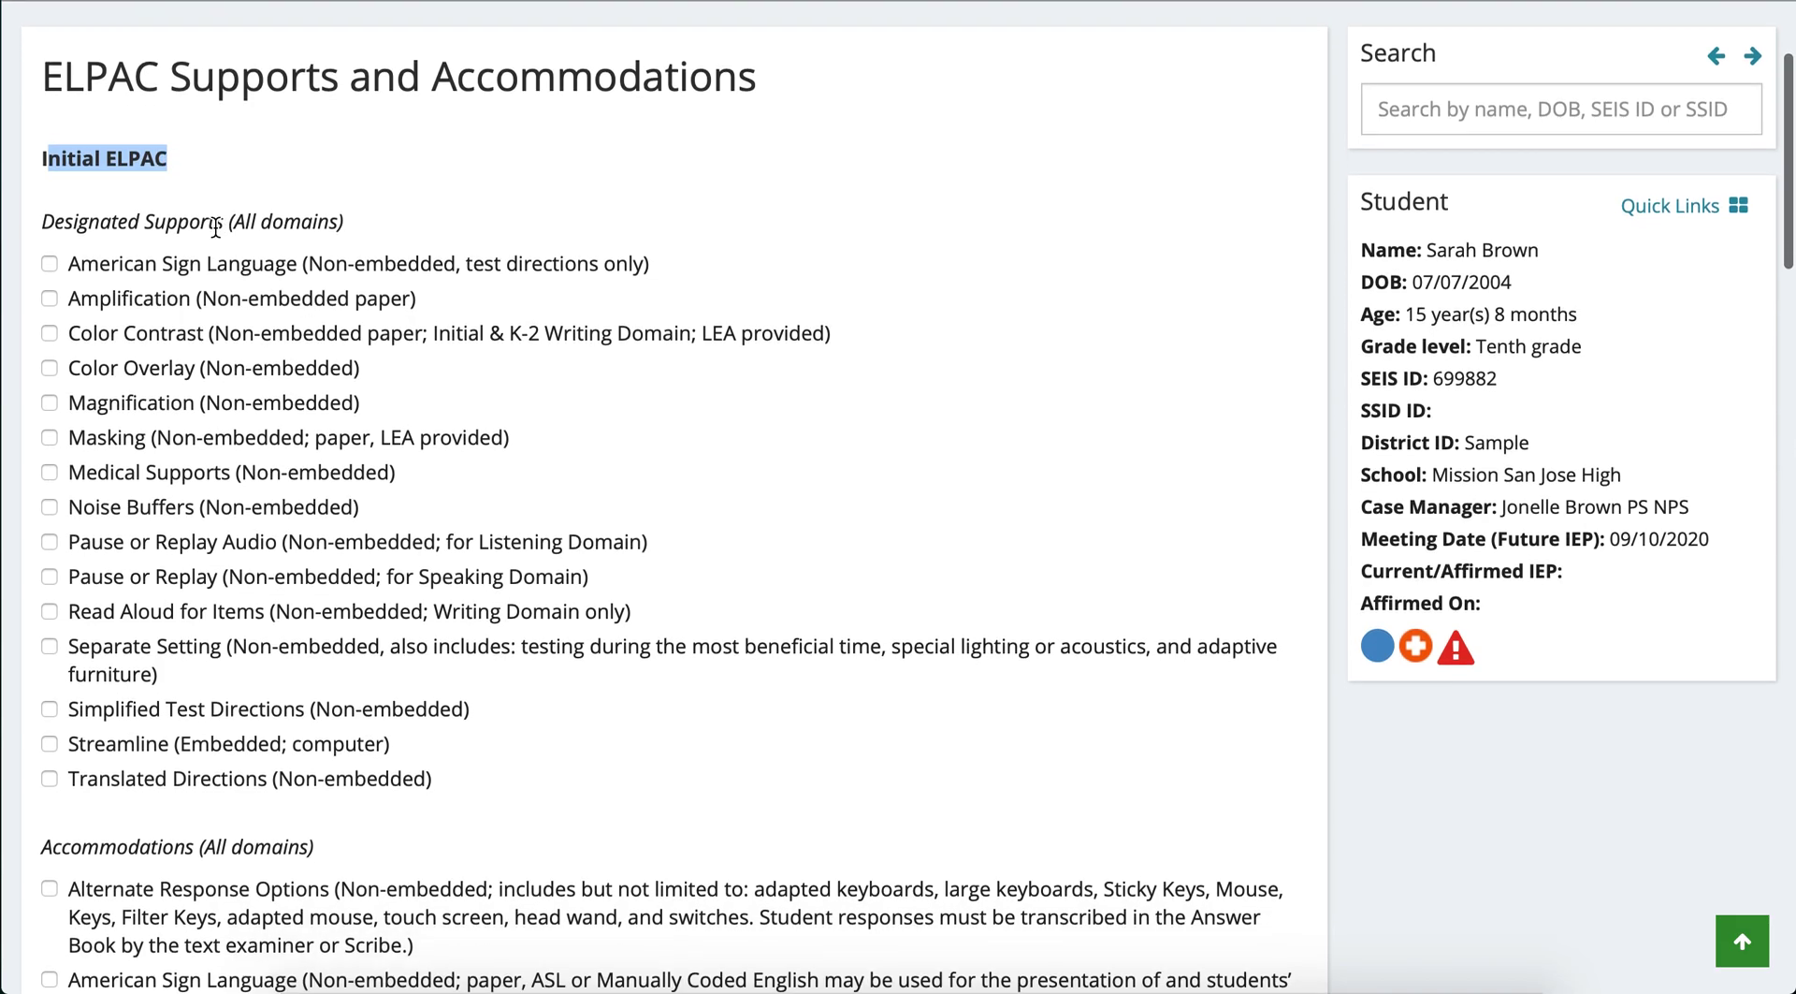
{"action": "left_click", "coordinate": [224, 174]}
{"action": "scroll", "coordinate": [224, 181], "scroll_direction": "down", "scroll_amount": 10}
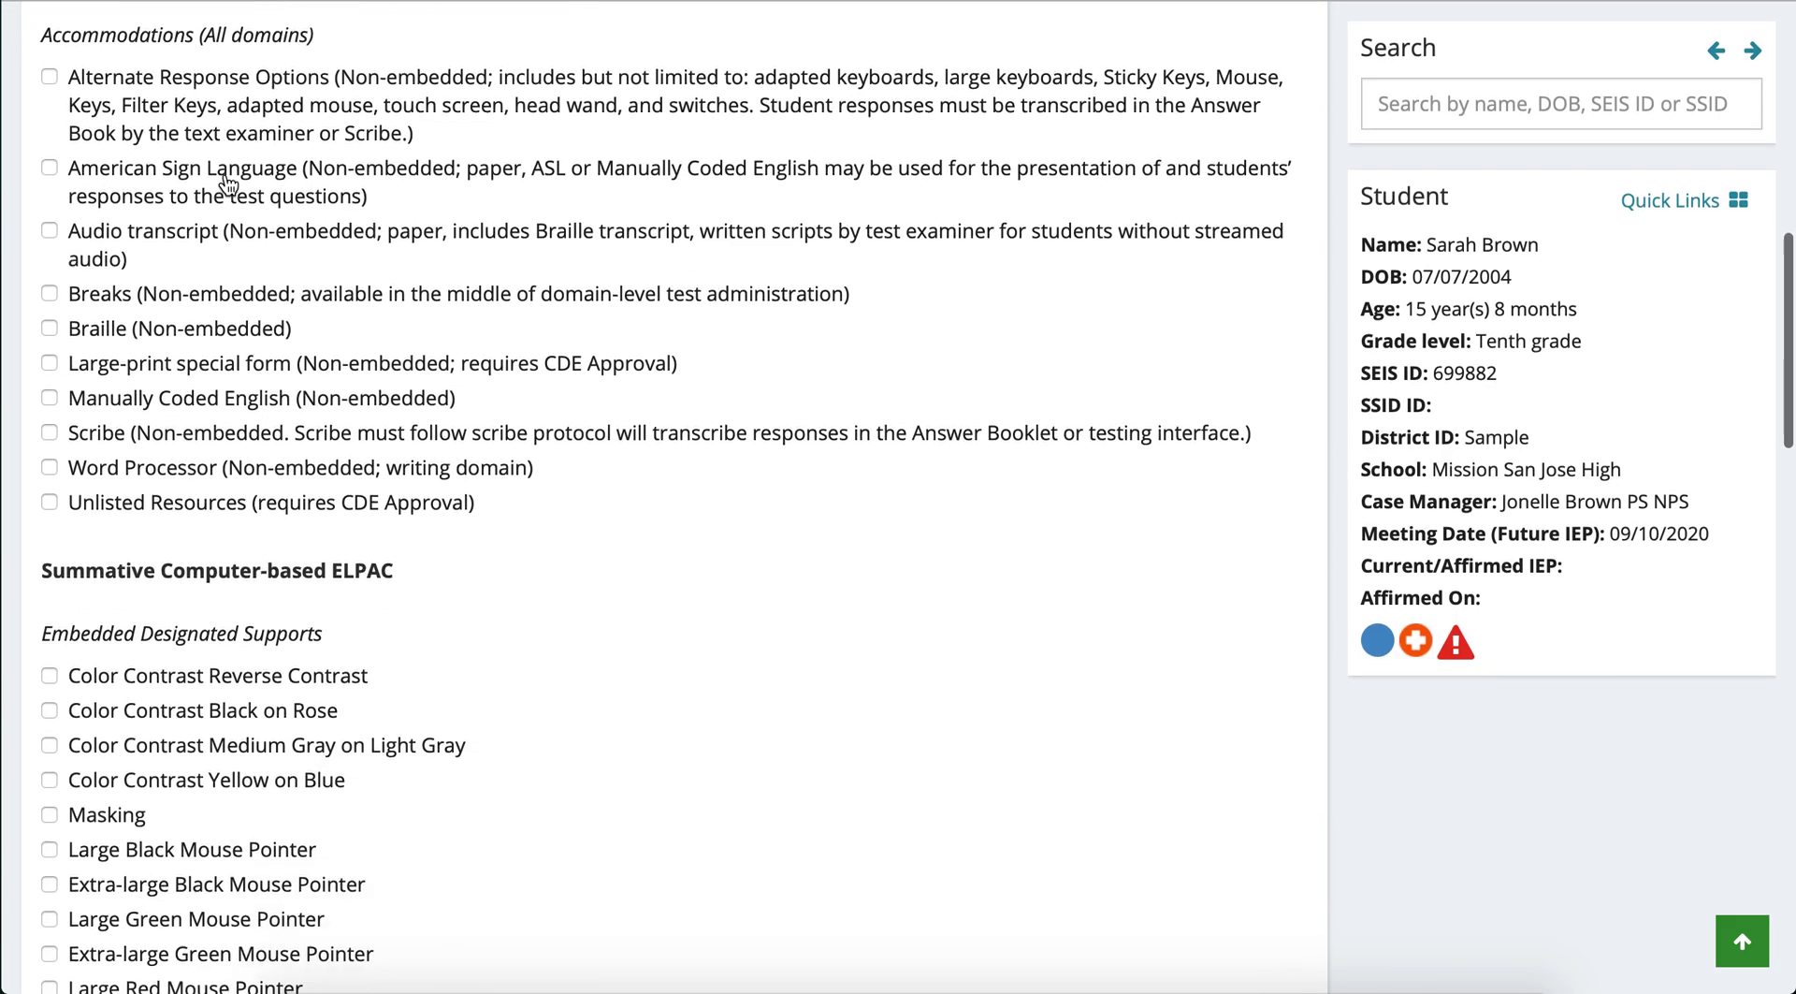
{"action": "scroll", "coordinate": [228, 183], "scroll_direction": "down", "scroll_amount": 7}
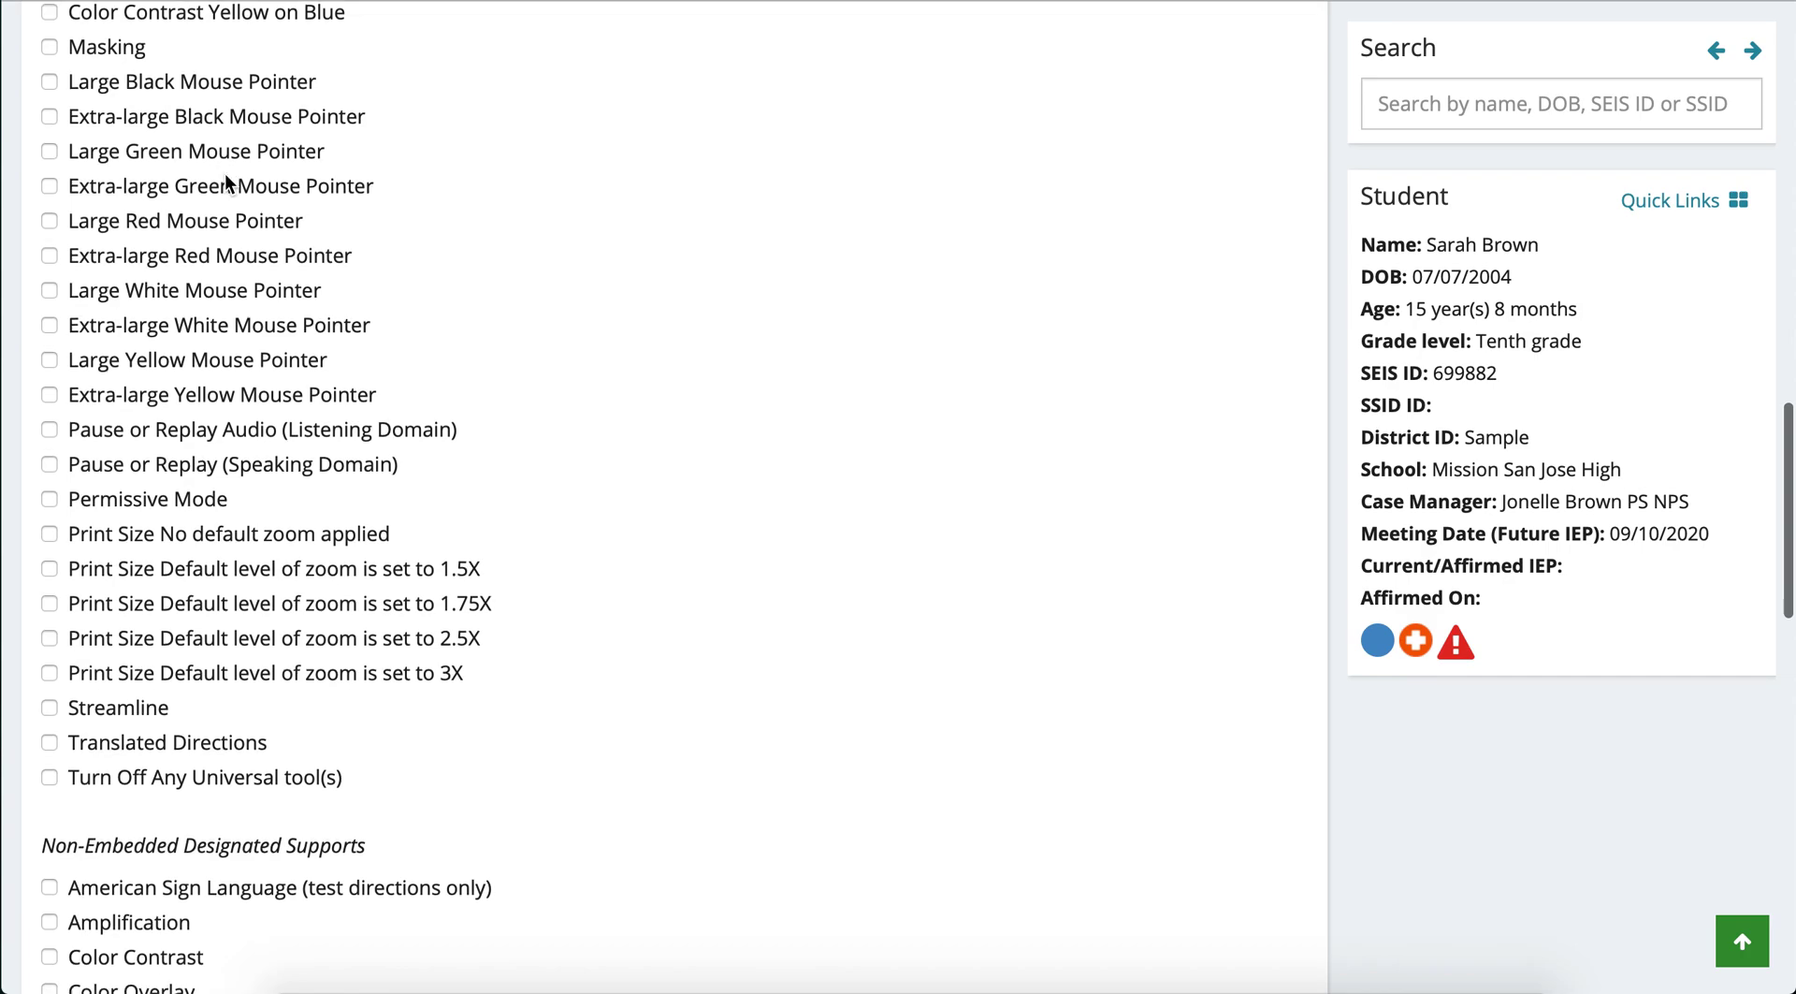
{"action": "scroll", "coordinate": [227, 184], "scroll_direction": "down", "scroll_amount": 10}
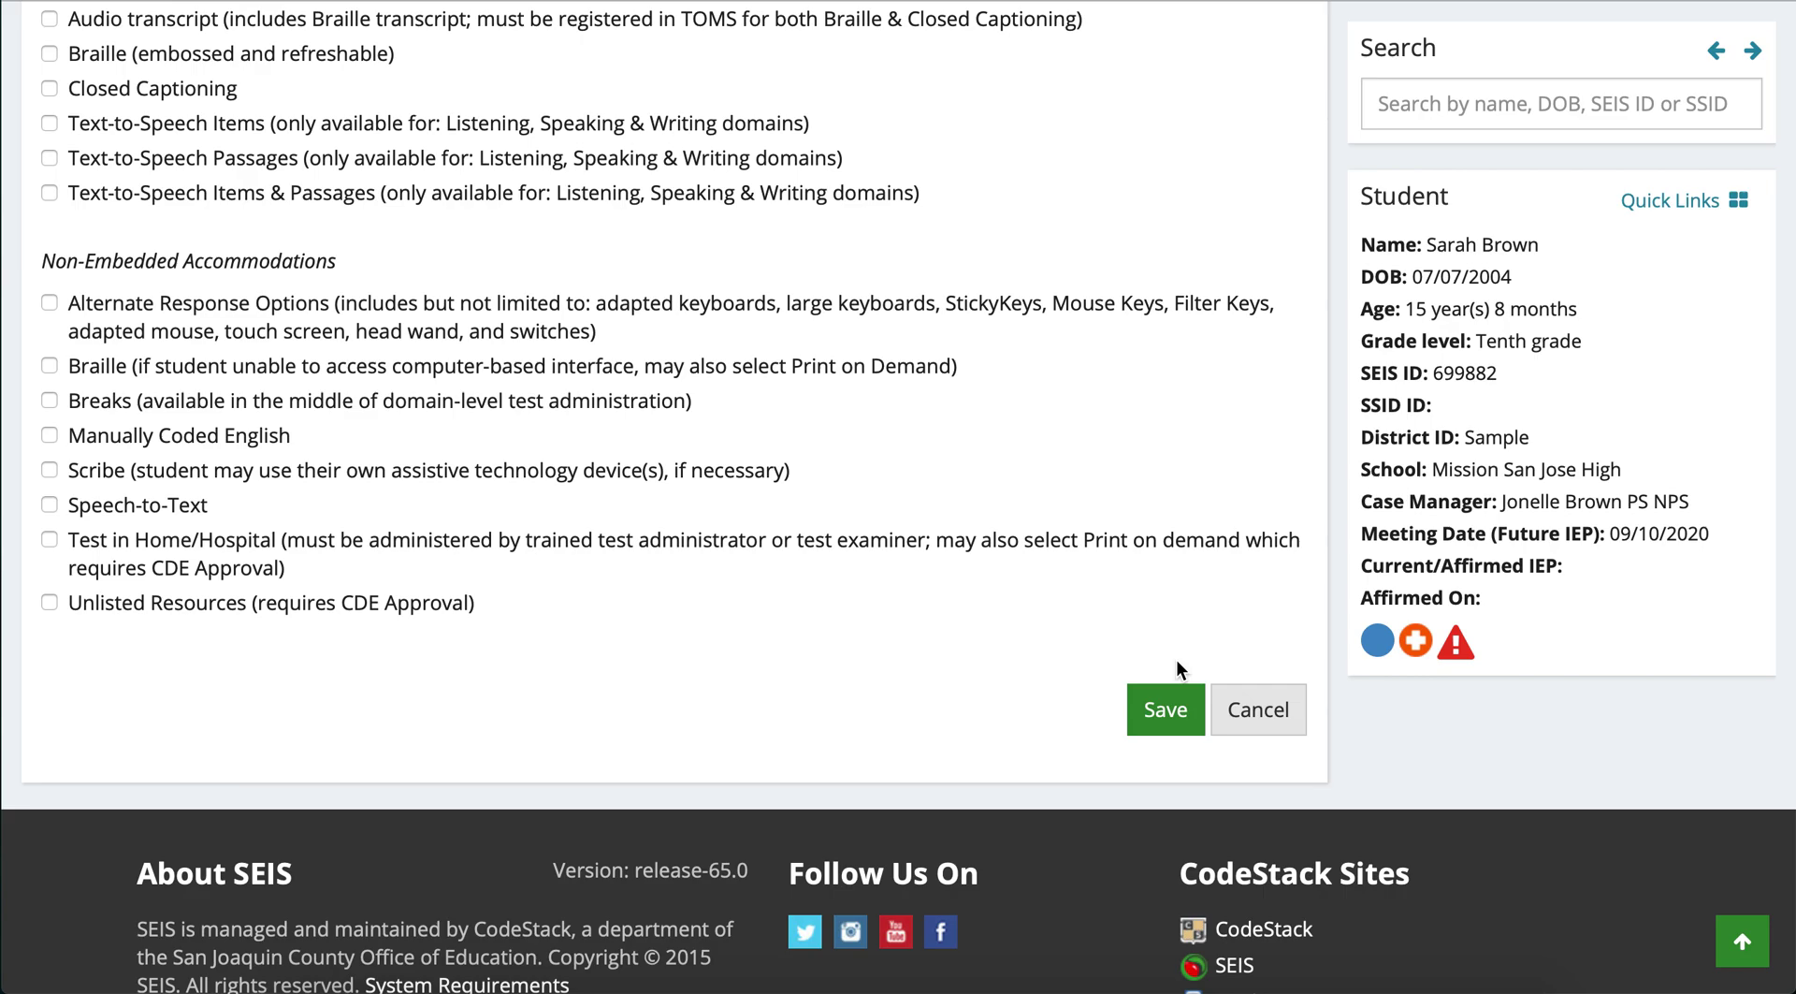
{"action": "left_click", "coordinate": [1261, 710]}
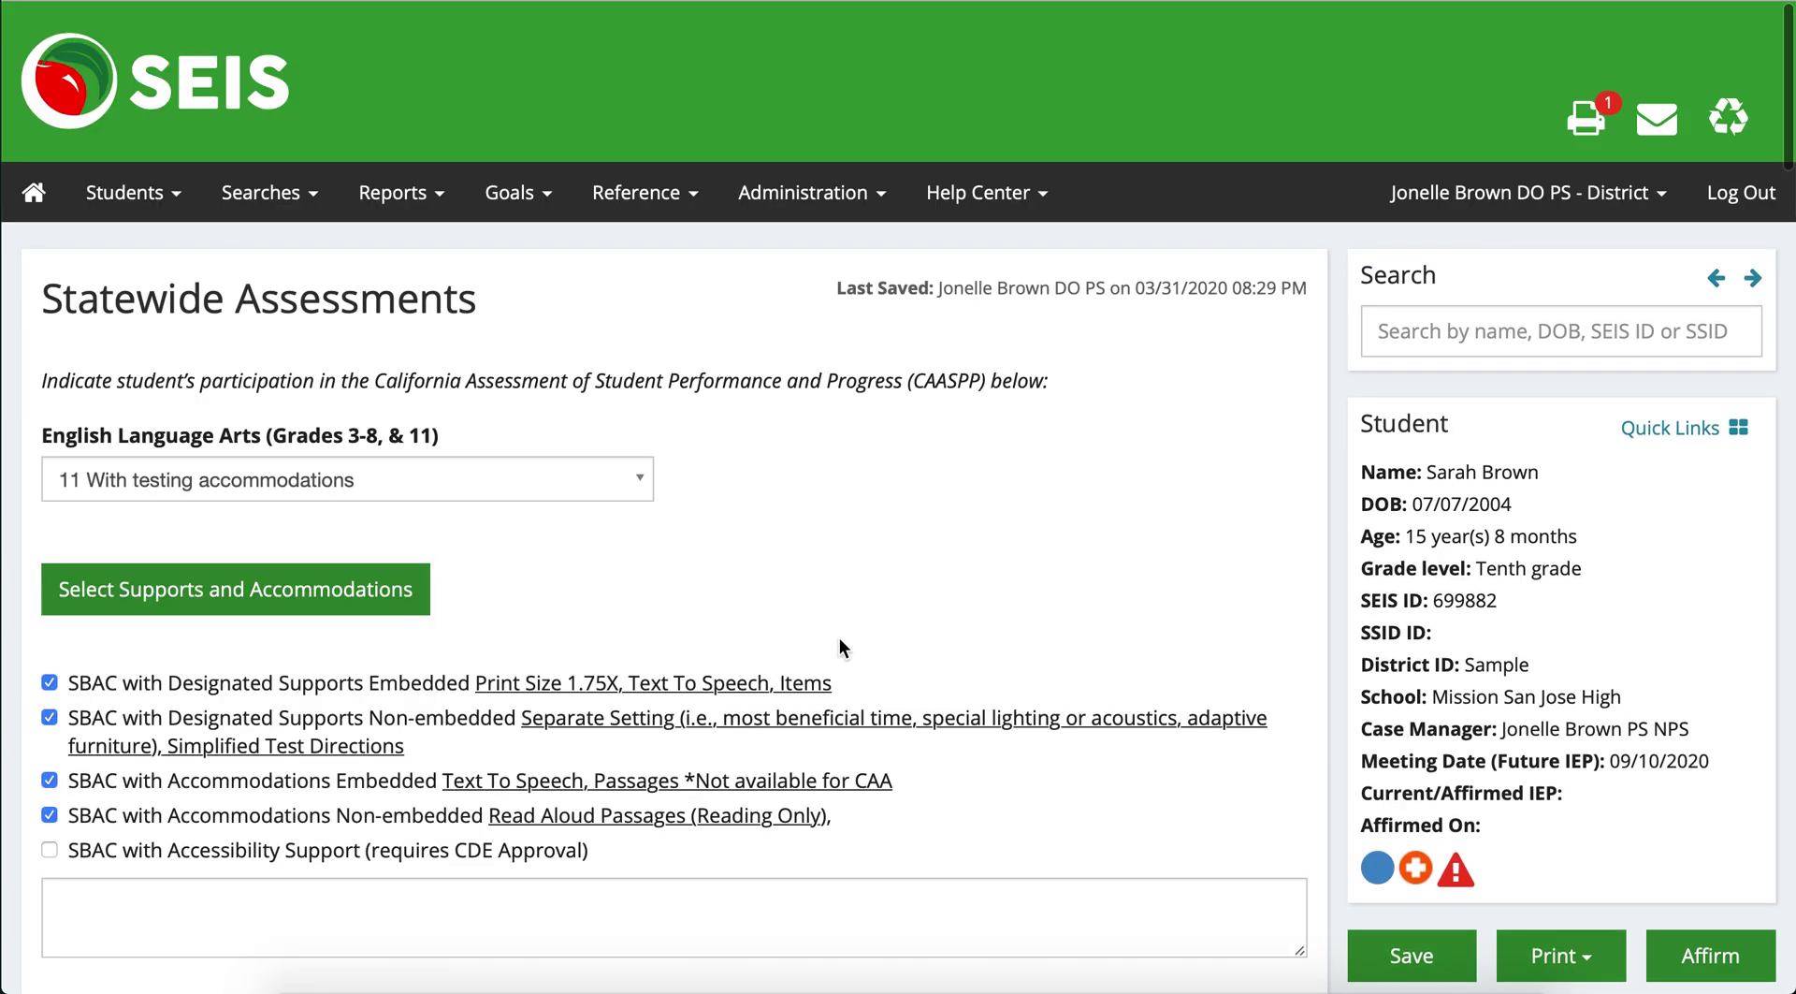
Examine the Initial, Summative and Alternate Assessment to ELPAC options on the Statewide Assessments form.
{"action": "scroll", "coordinate": [839, 637], "scroll_direction": "down", "scroll_amount": 15}
{"action": "scroll", "coordinate": [839, 637], "scroll_direction": "down", "scroll_amount": 4}
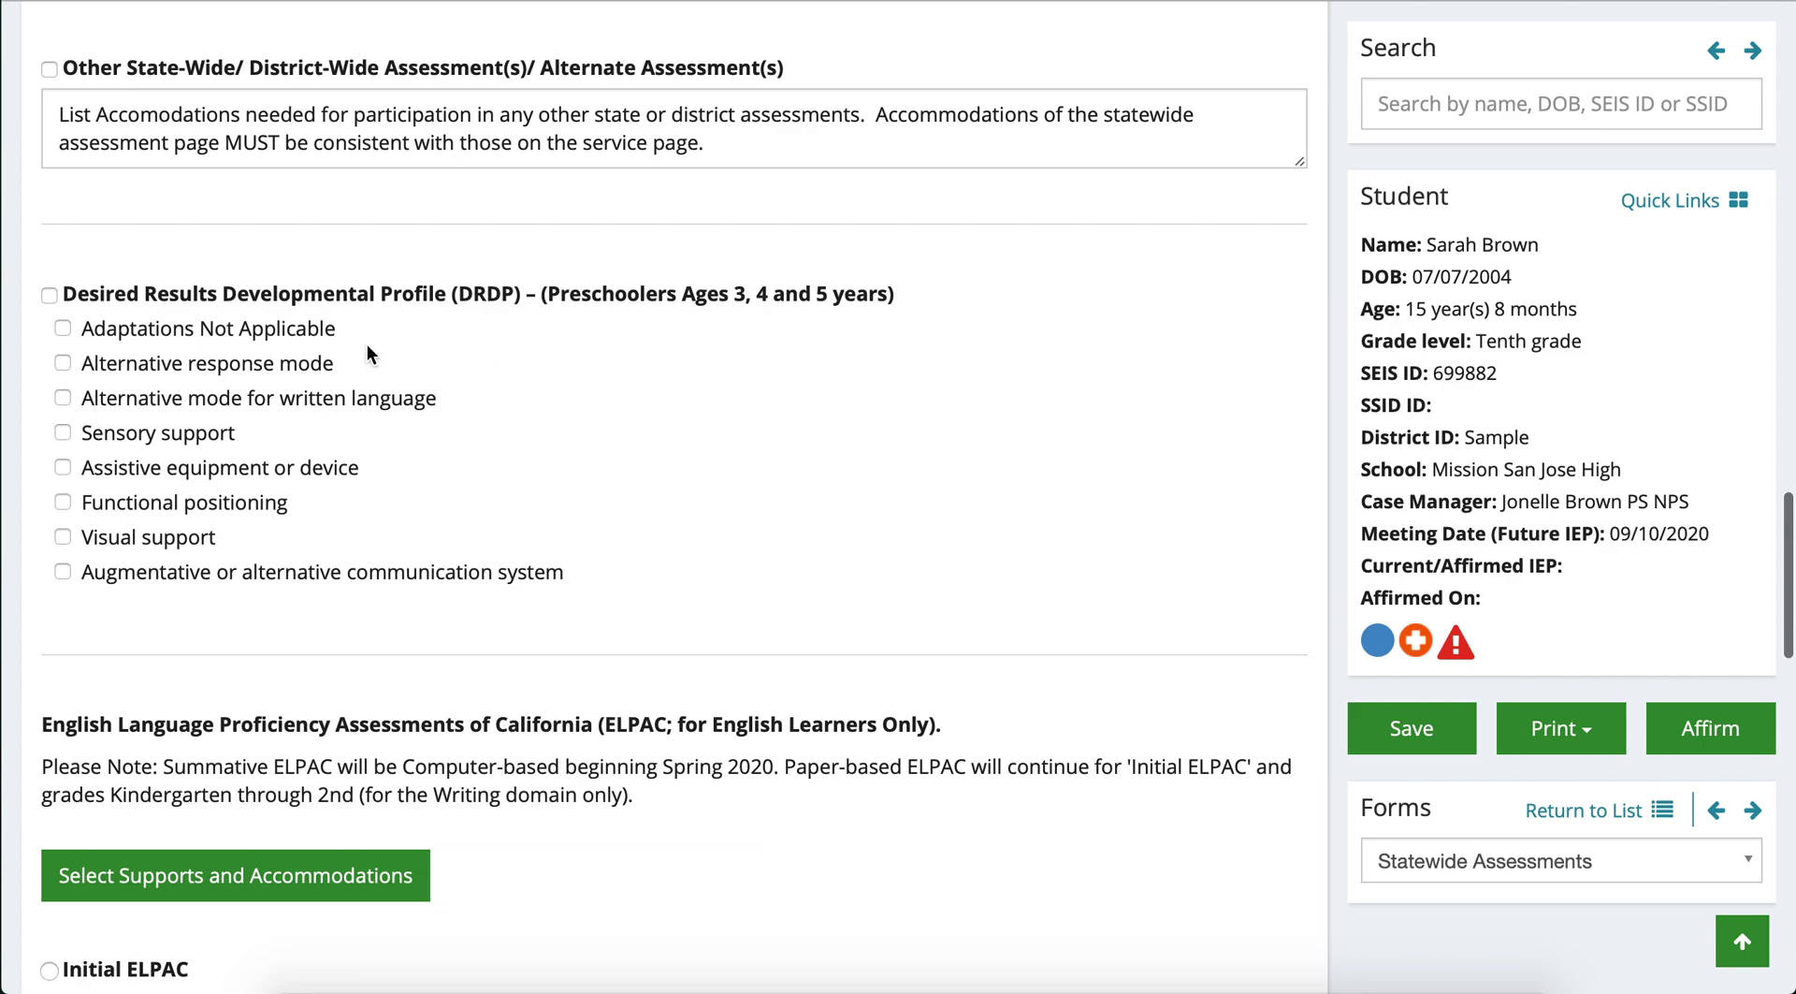
{"action": "scroll", "coordinate": [367, 344], "scroll_direction": "down", "scroll_amount": 7}
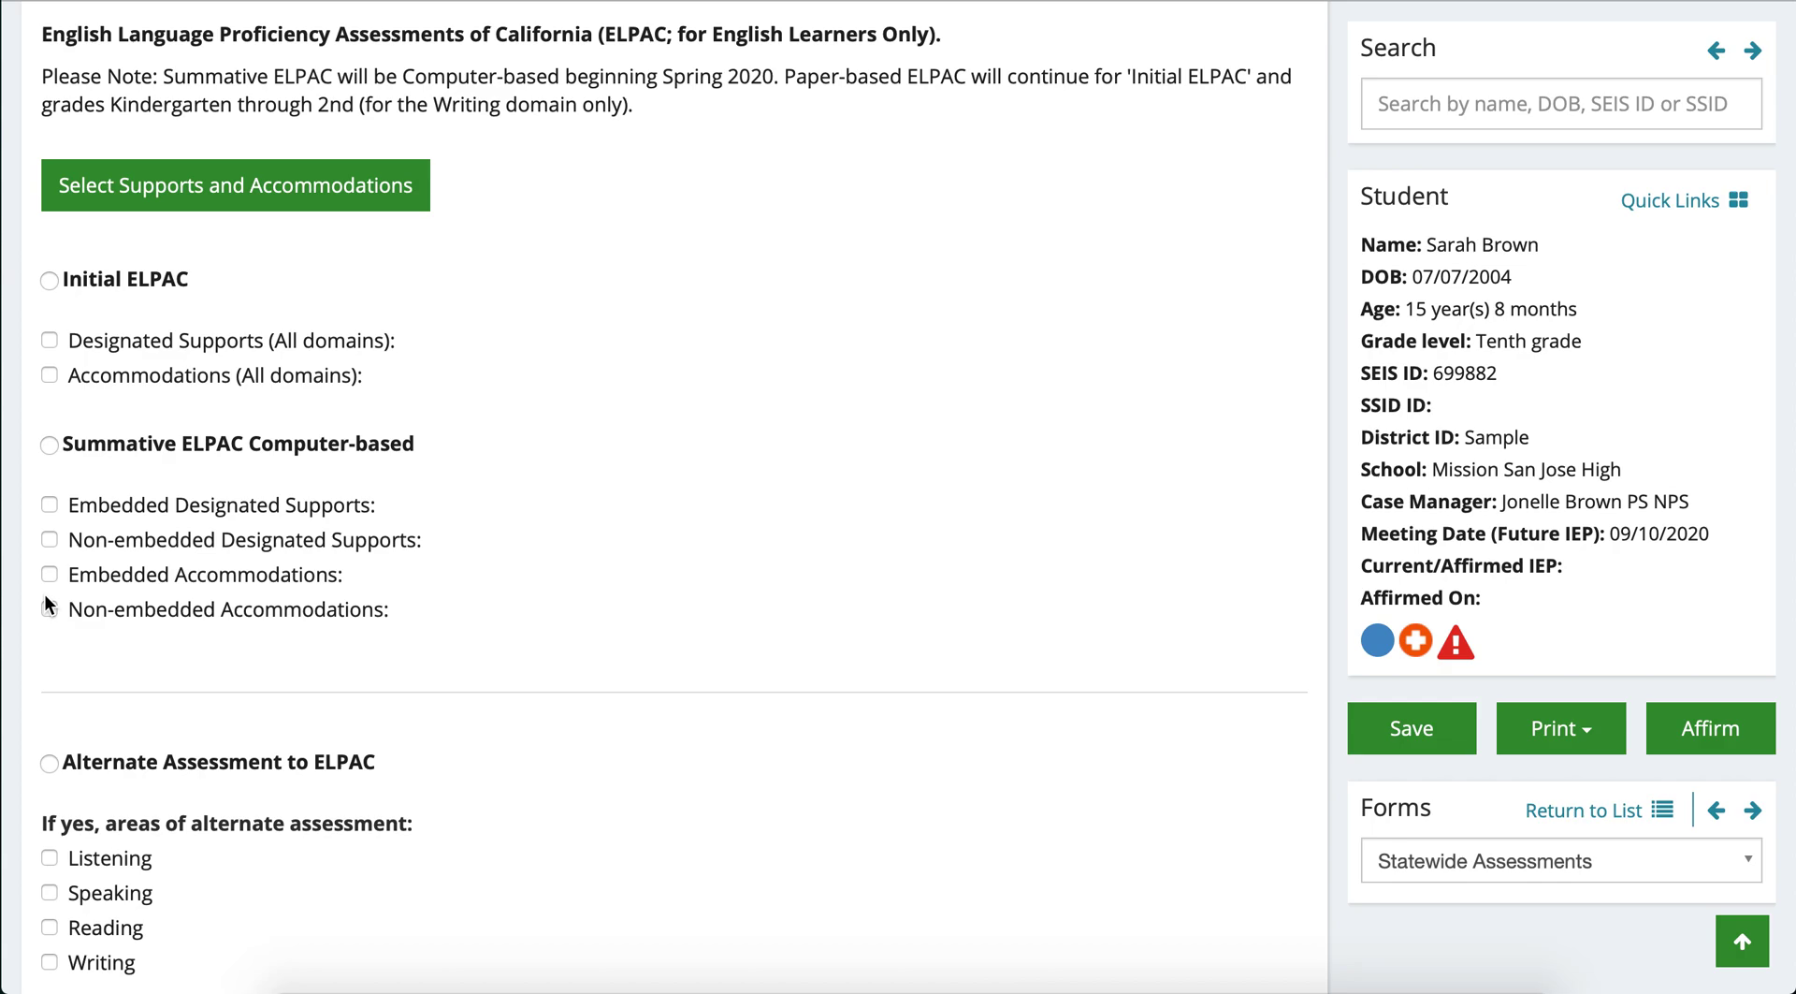
{"action": "scroll", "coordinate": [44, 596], "scroll_direction": "down", "scroll_amount": 2}
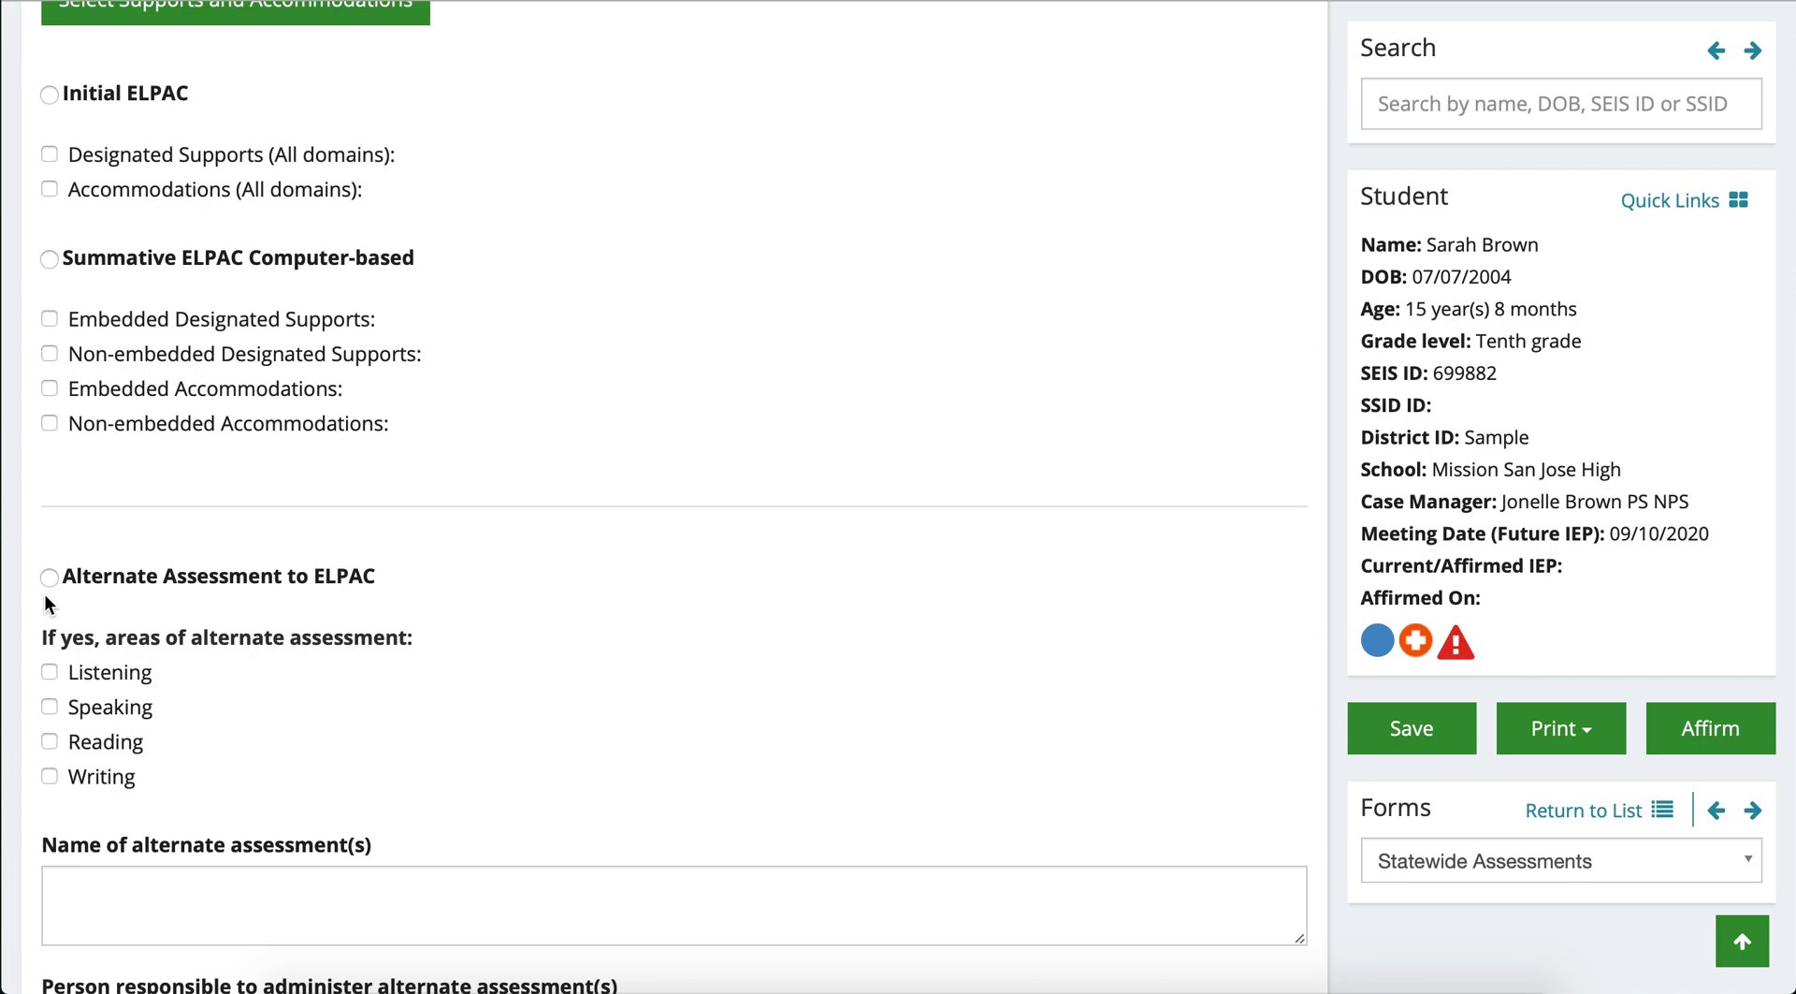
{"action": "scroll", "coordinate": [178, 691], "scroll_direction": "down", "scroll_amount": 4}
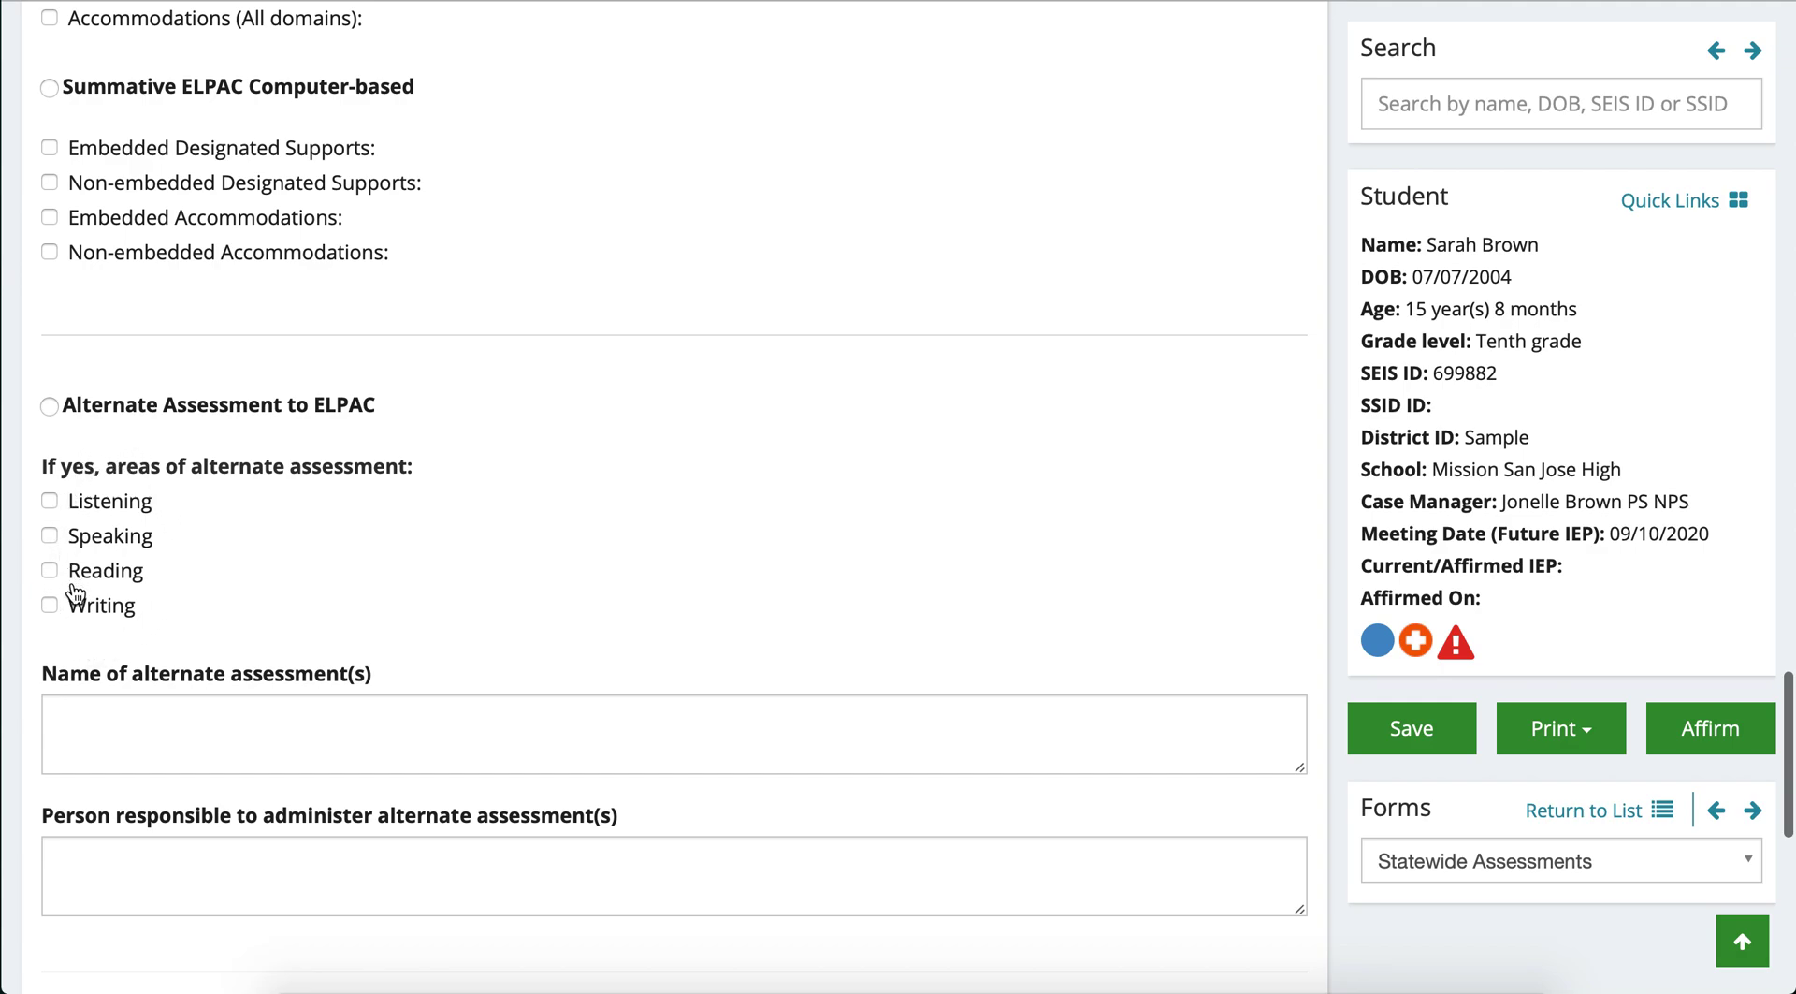
{"action": "scroll", "coordinate": [120, 649], "scroll_direction": "down", "scroll_amount": 2}
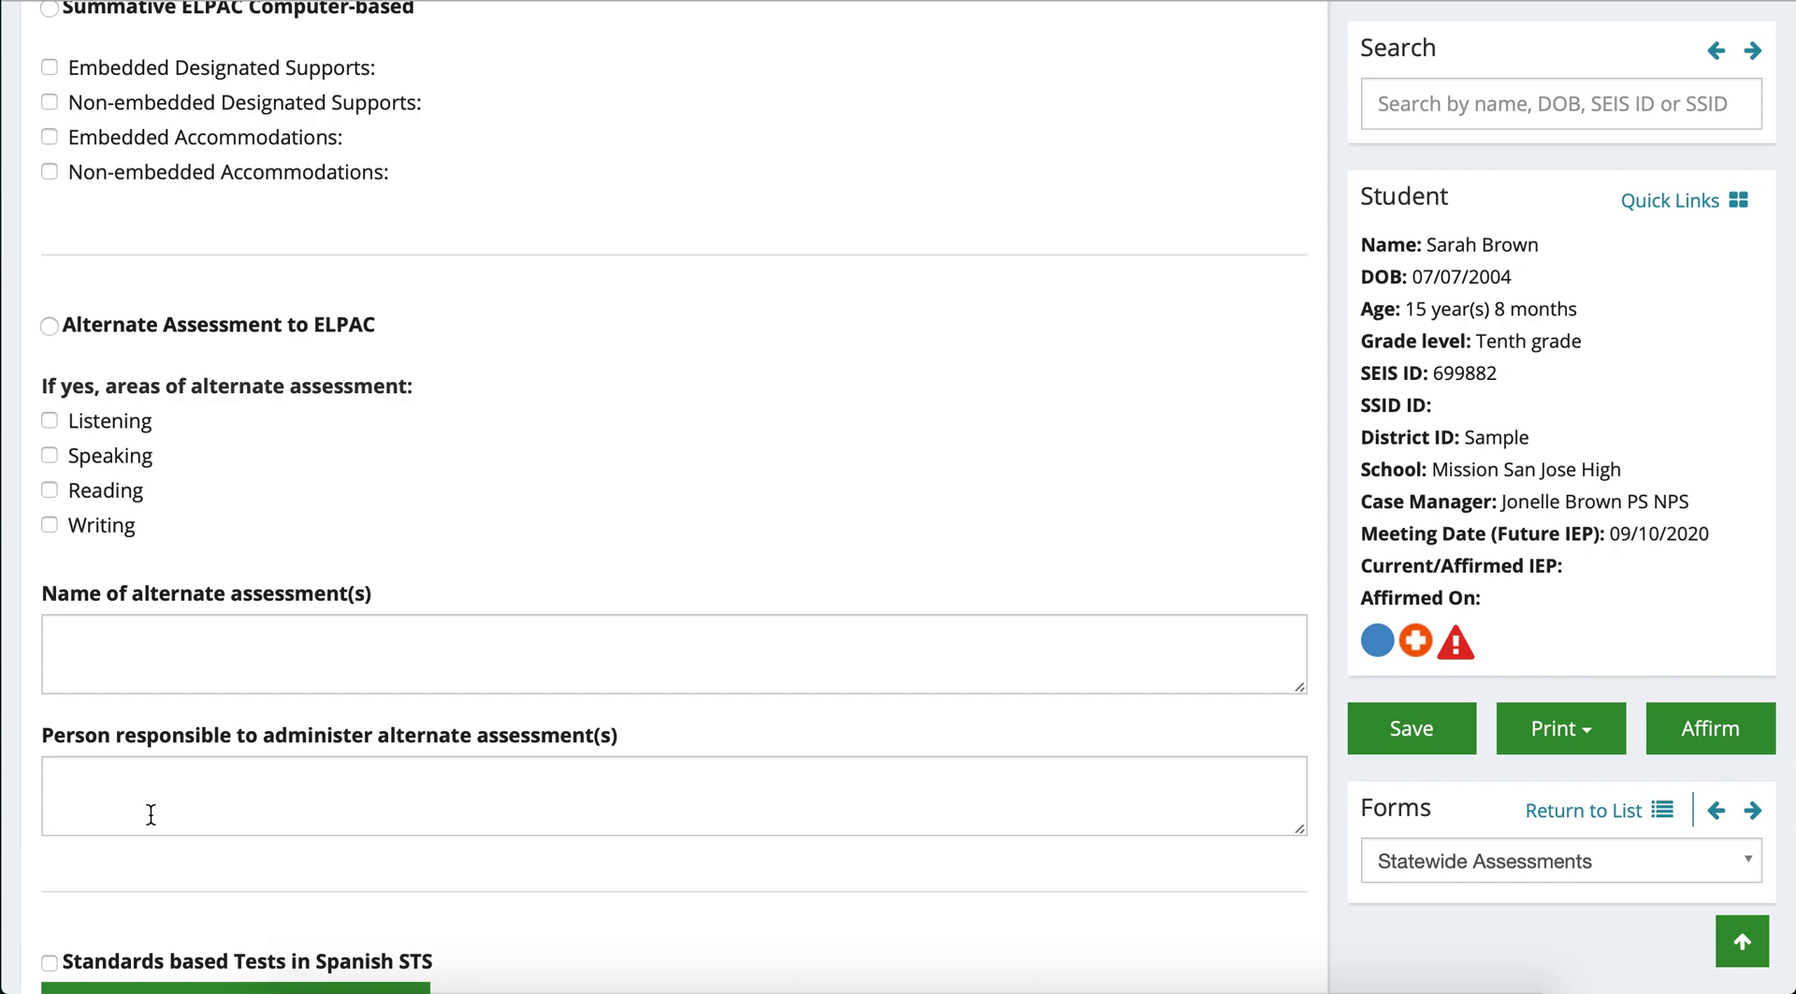
Examine the Standards based Tests in Spanish STS options for Math and Reading, Language, Spelling at the end of the form.
{"action": "scroll", "coordinate": [150, 813], "scroll_direction": "down", "scroll_amount": 3}
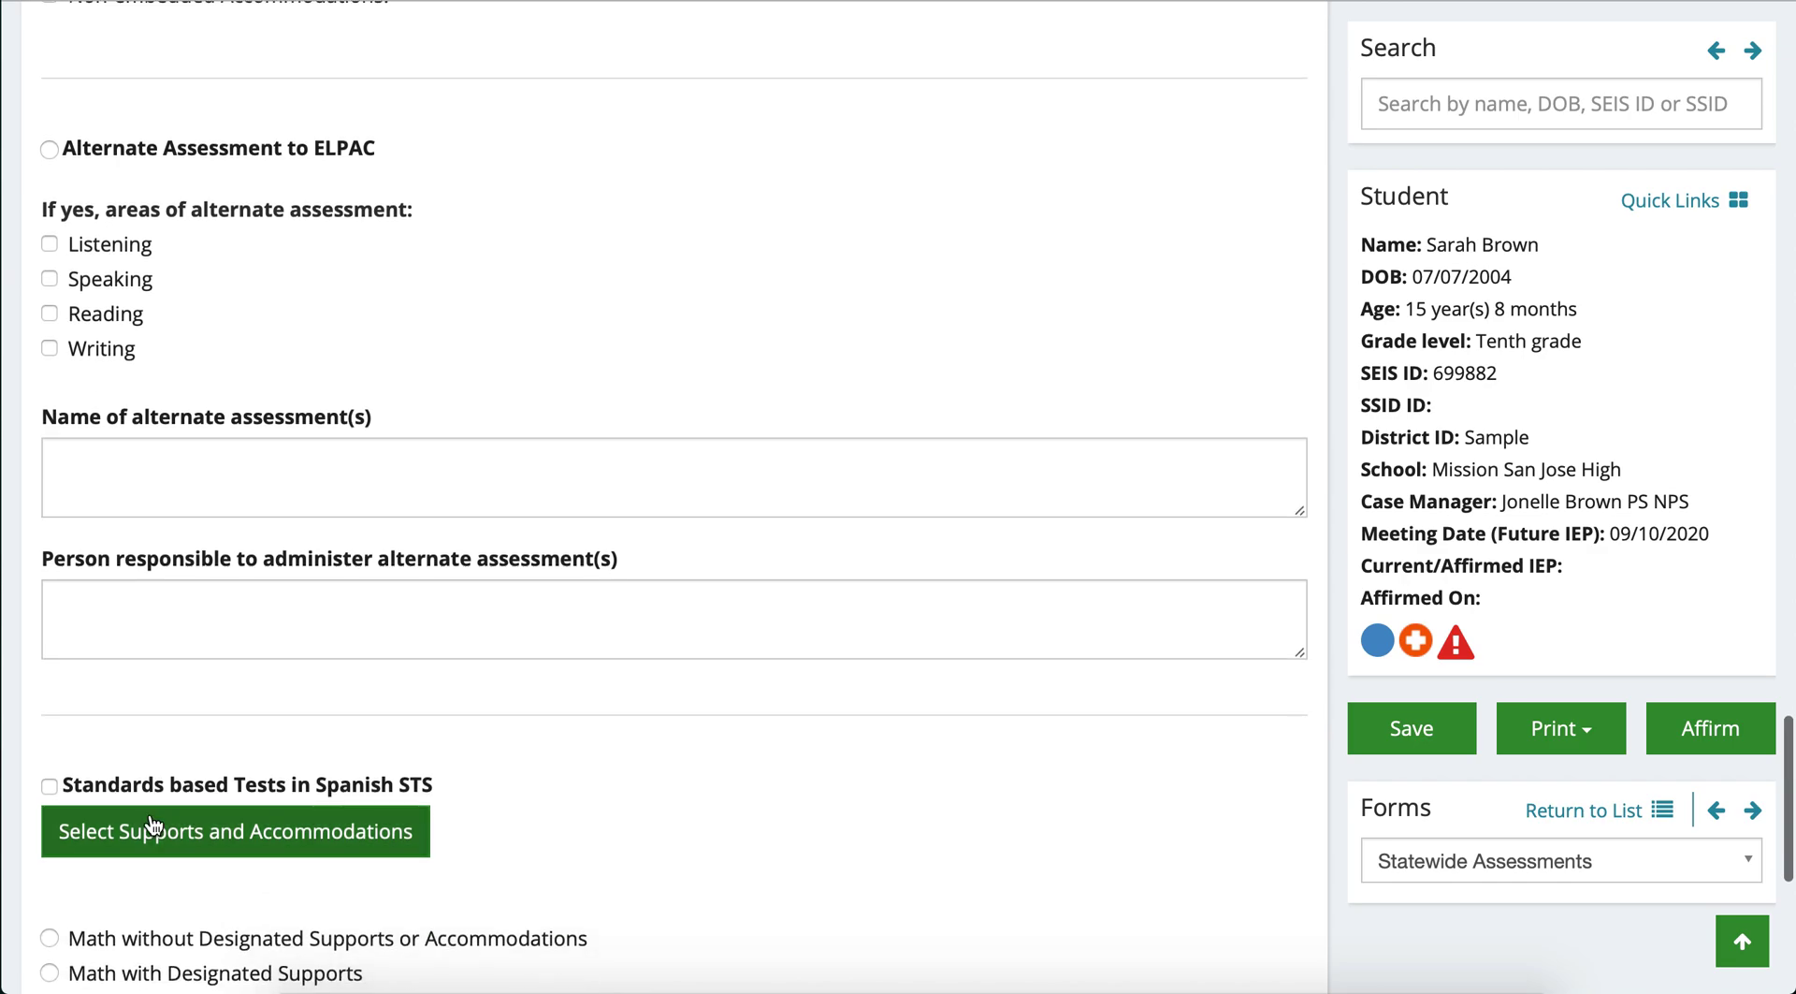
{"action": "scroll", "coordinate": [305, 745], "scroll_direction": "down", "scroll_amount": 2}
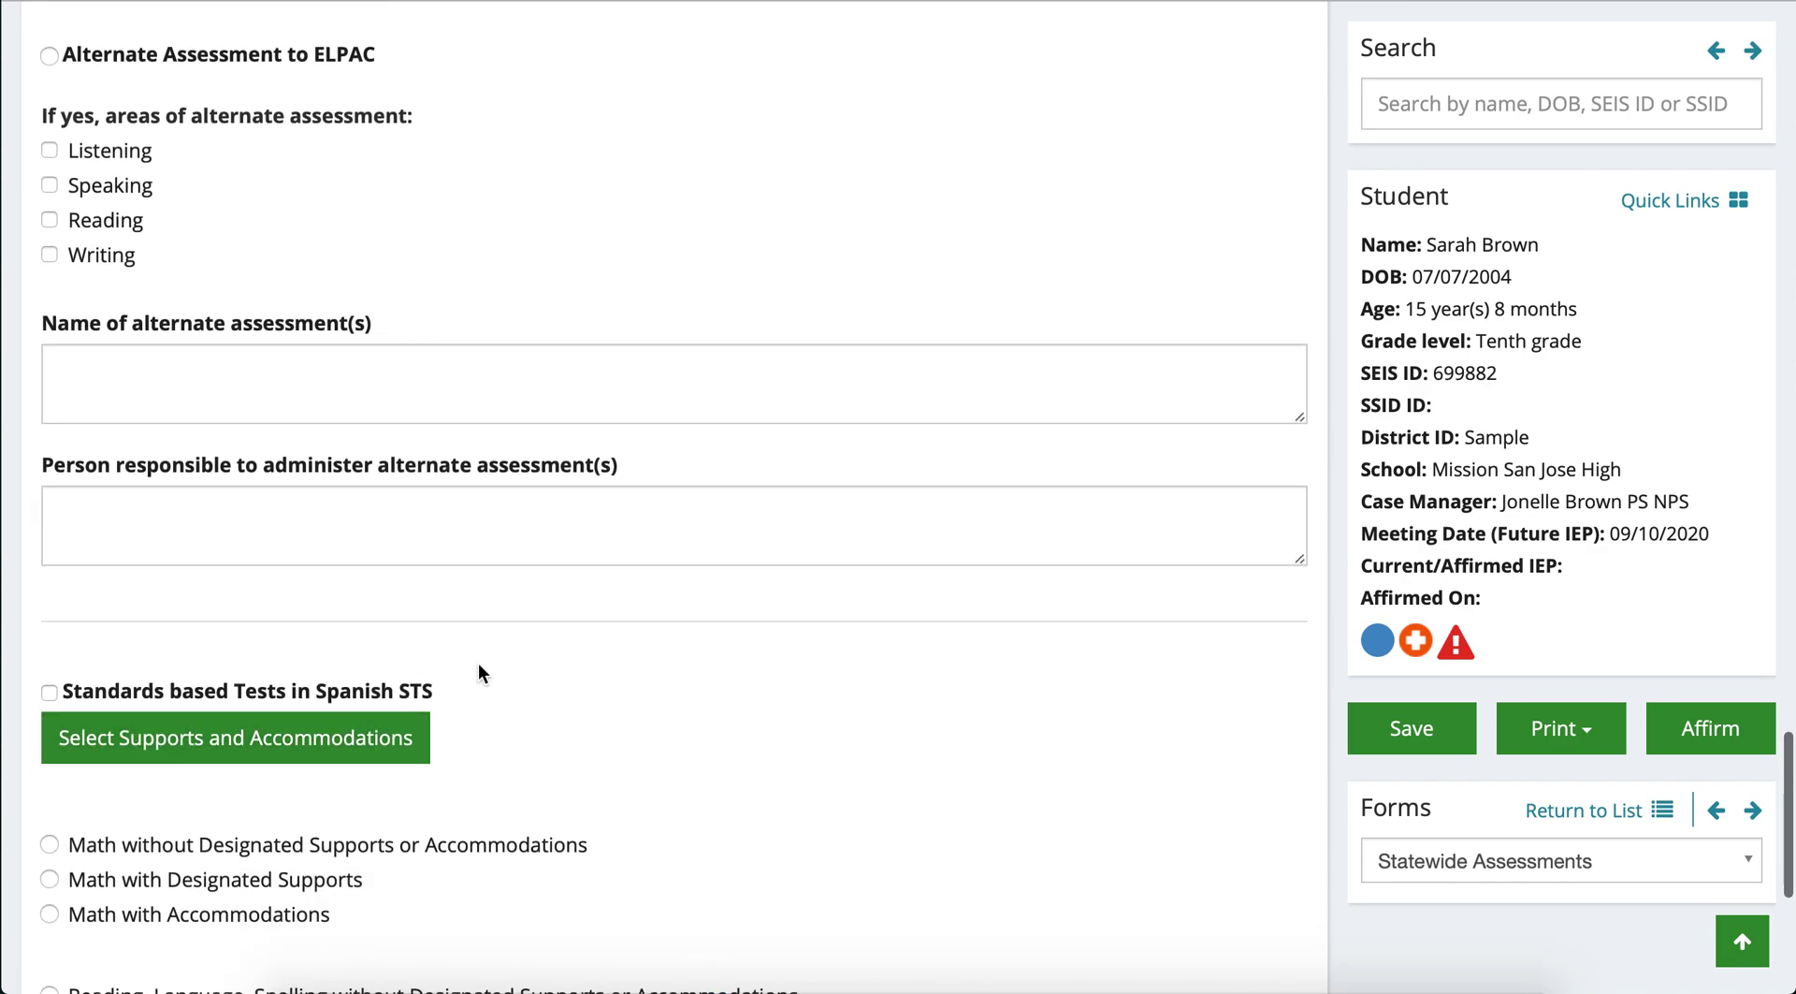
{"action": "scroll", "coordinate": [503, 687], "scroll_direction": "down", "scroll_amount": 2}
{"action": "scroll", "coordinate": [502, 687], "scroll_direction": "down", "scroll_amount": 2}
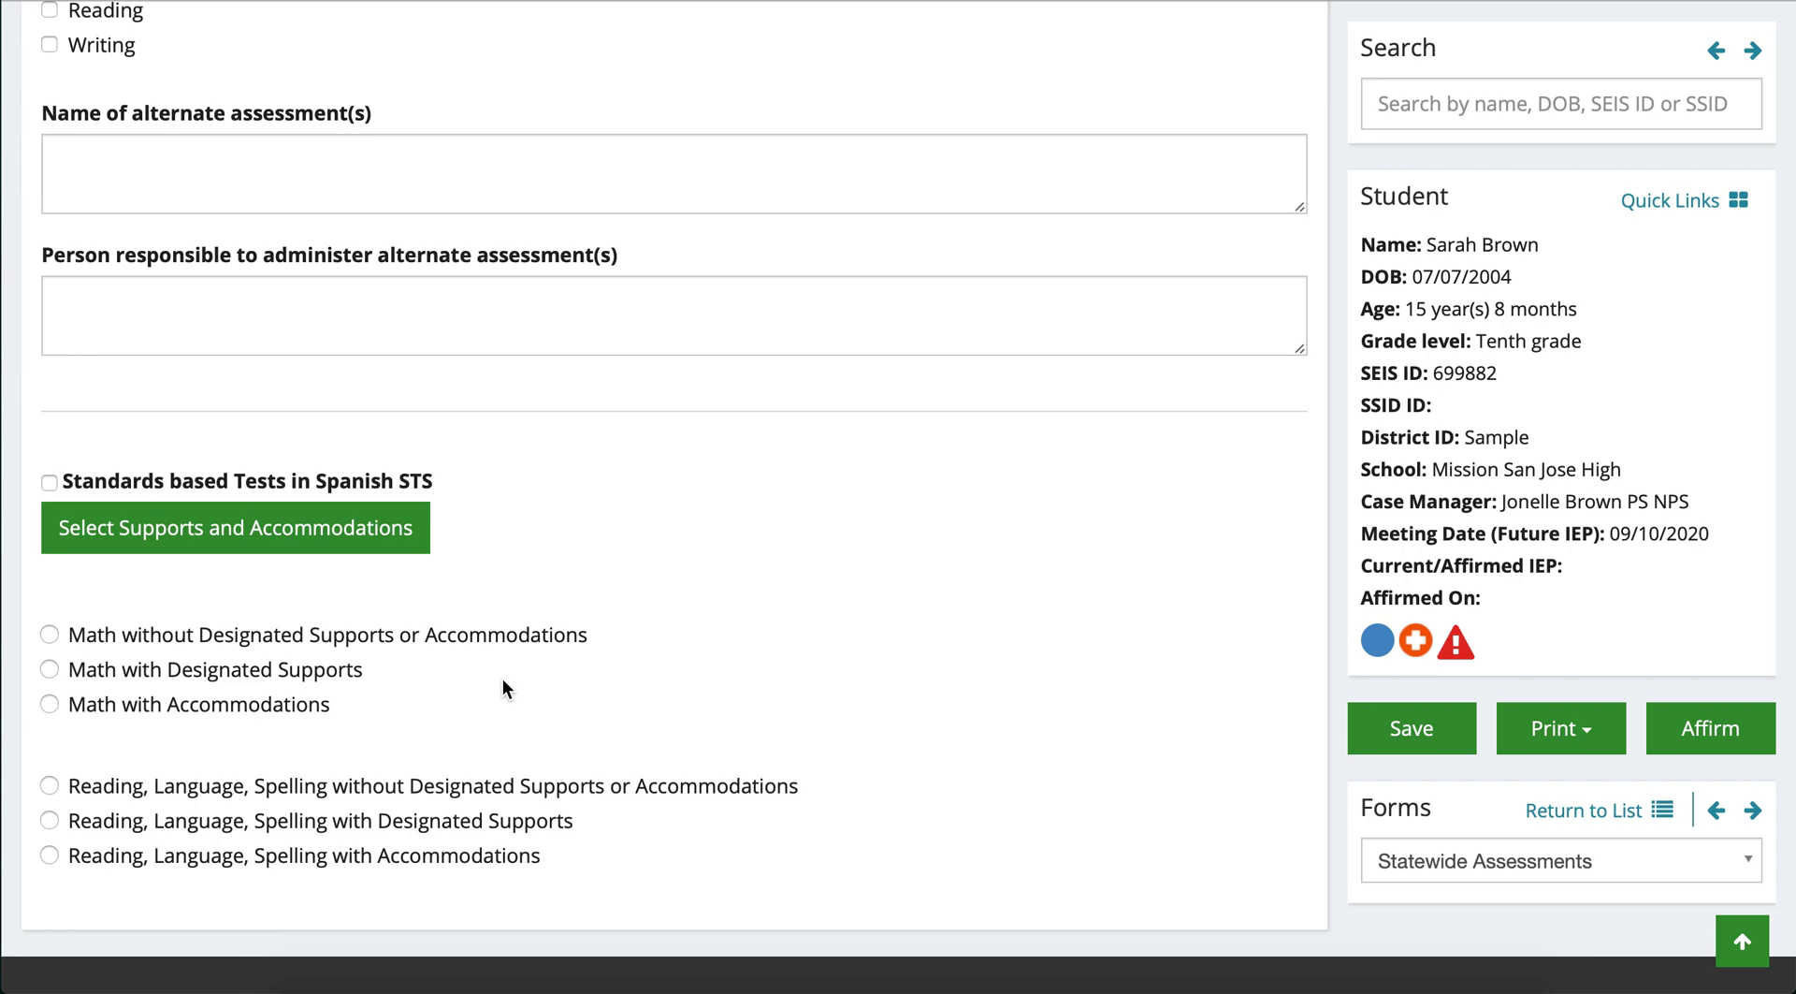
{"action": "scroll", "coordinate": [502, 681], "scroll_direction": "down", "scroll_amount": 1}
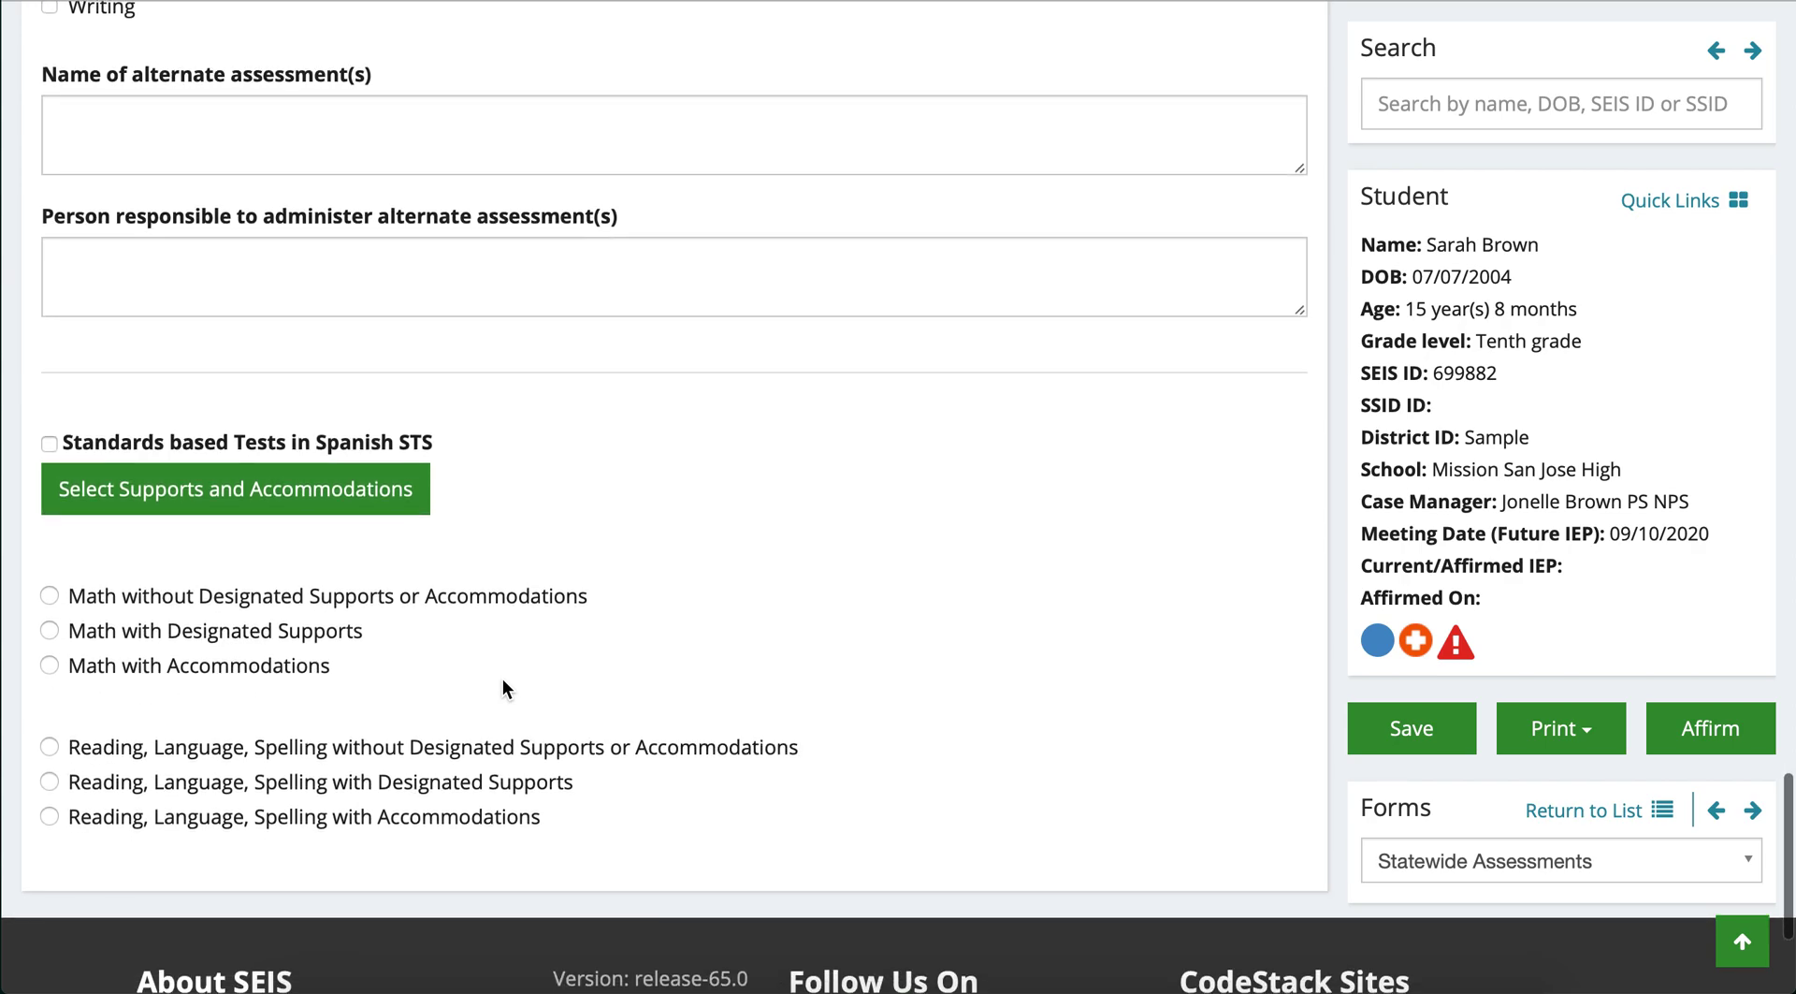
Review the STS math and reading supports and accommodations, leaving the list without selecting any.
{"action": "left_click", "coordinate": [284, 494]}
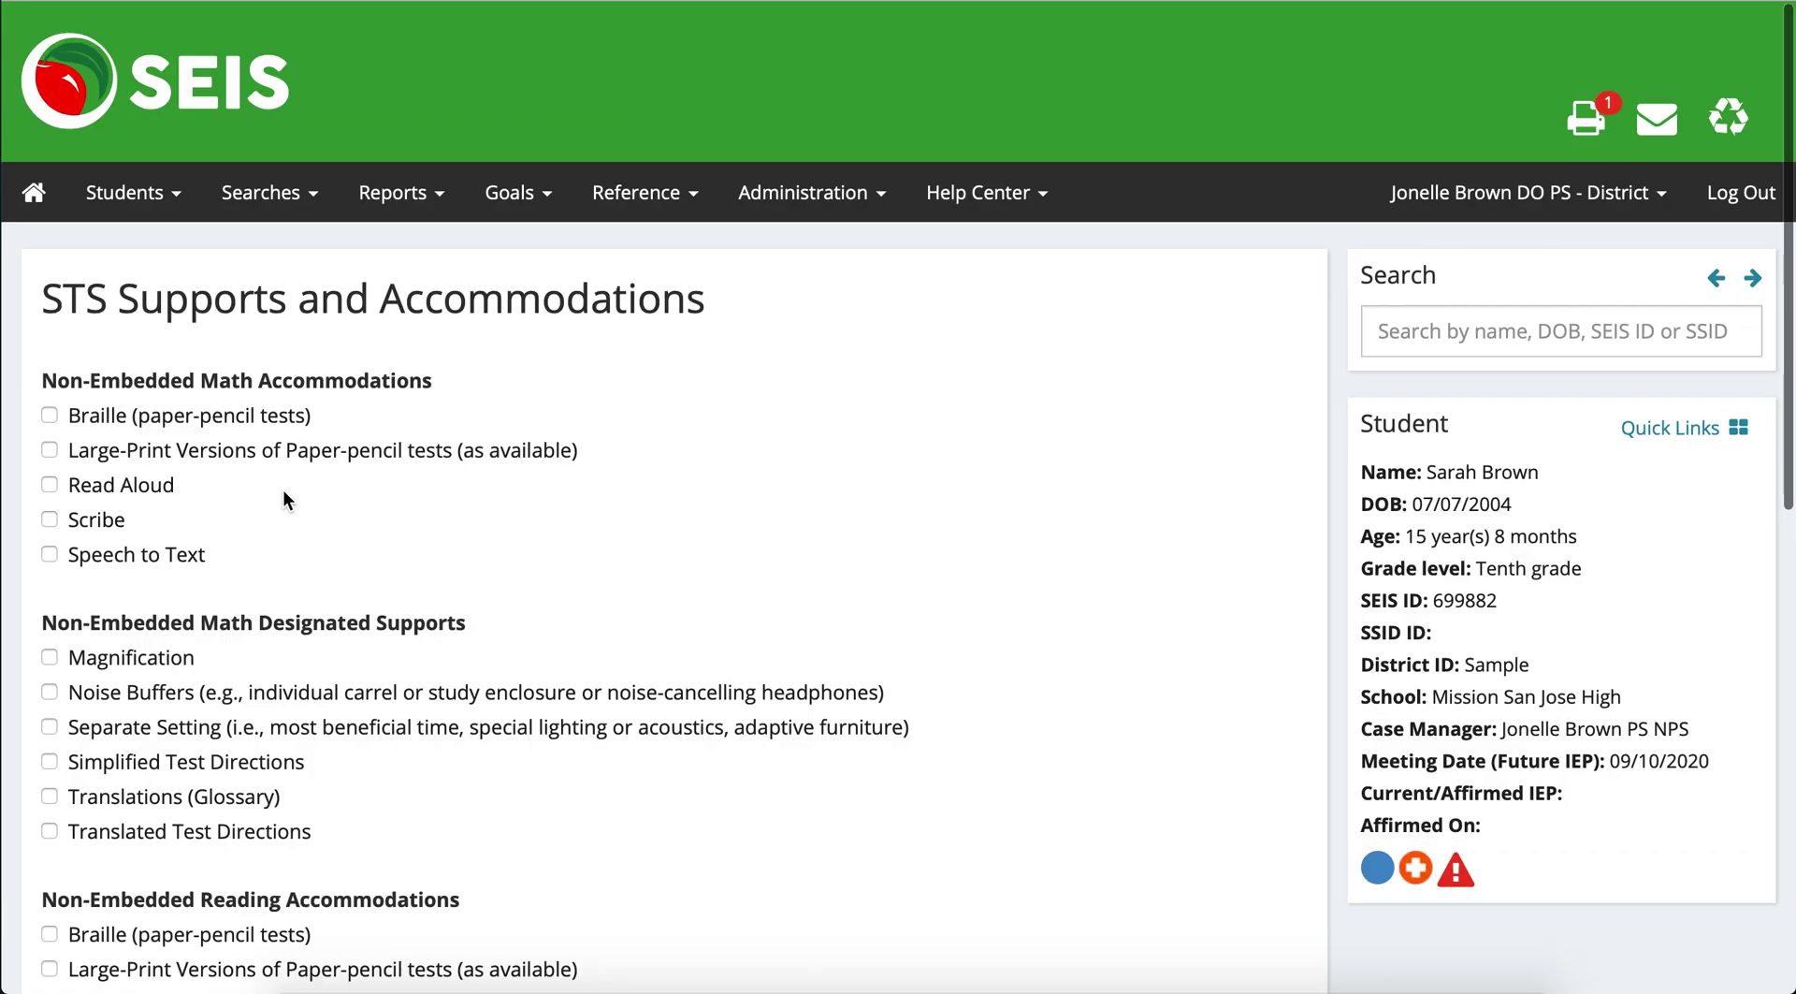
{"action": "scroll", "coordinate": [283, 491], "scroll_direction": "down", "scroll_amount": 3}
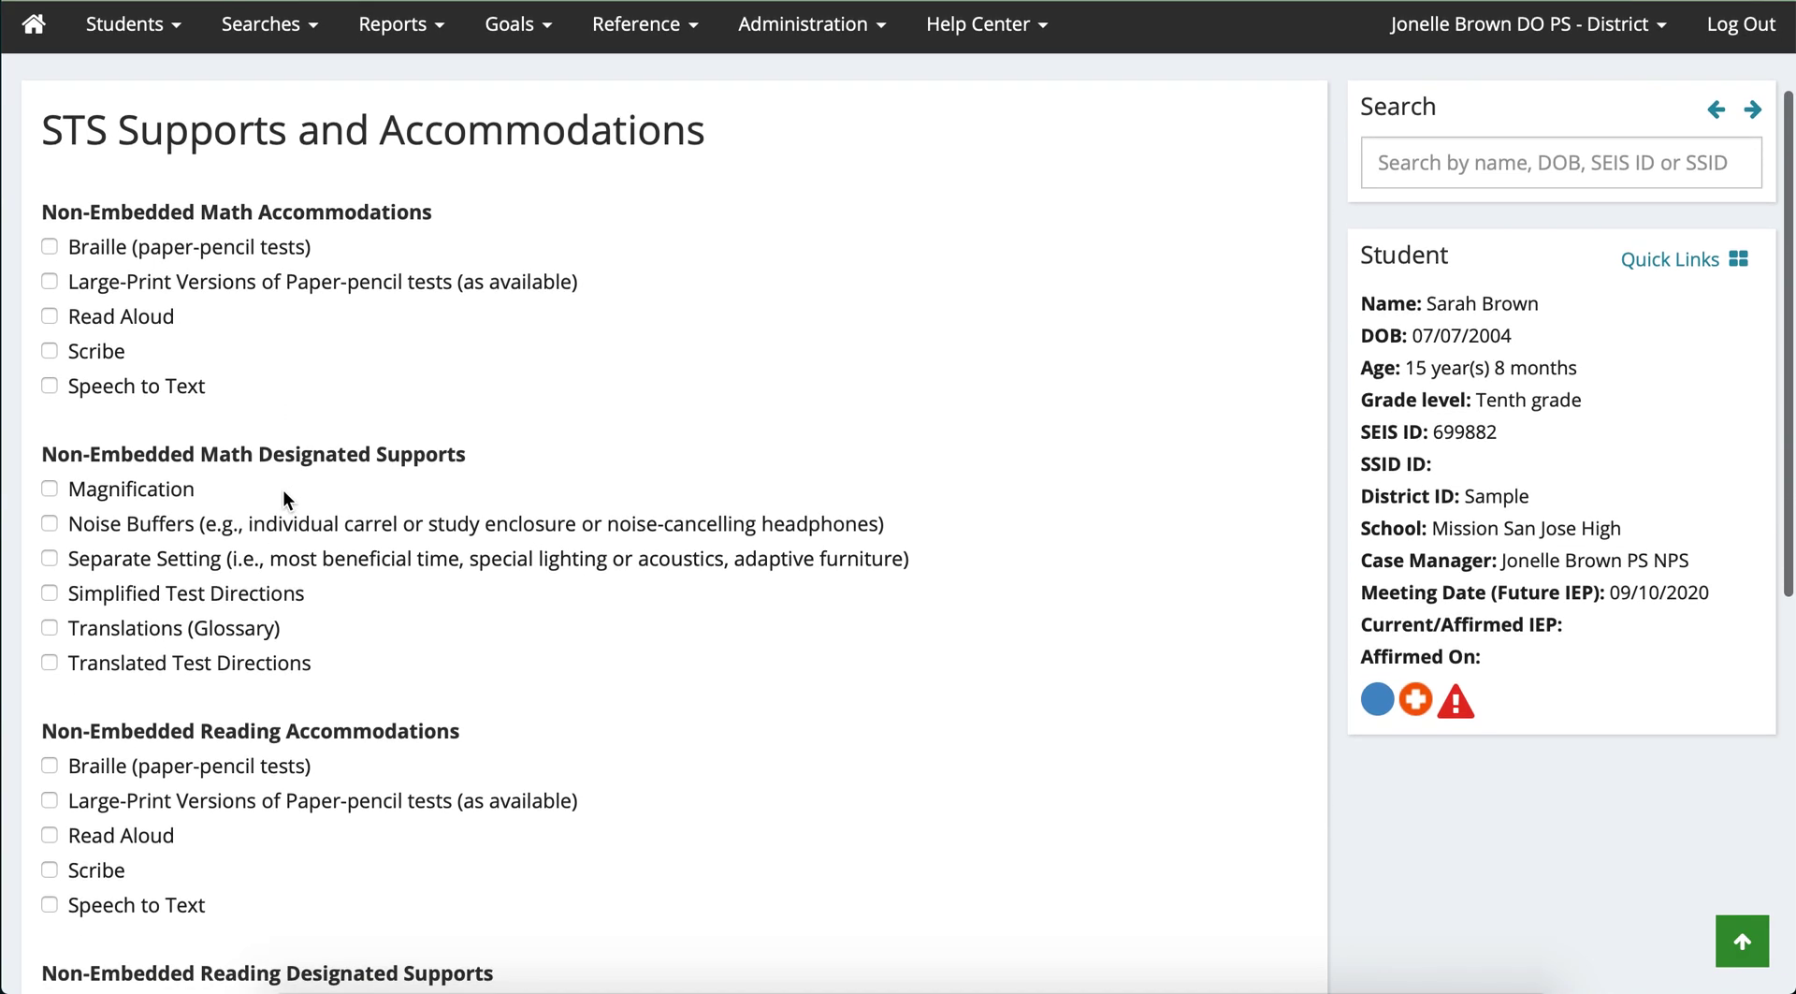
{"action": "scroll", "coordinate": [283, 490], "scroll_direction": "down", "scroll_amount": 8}
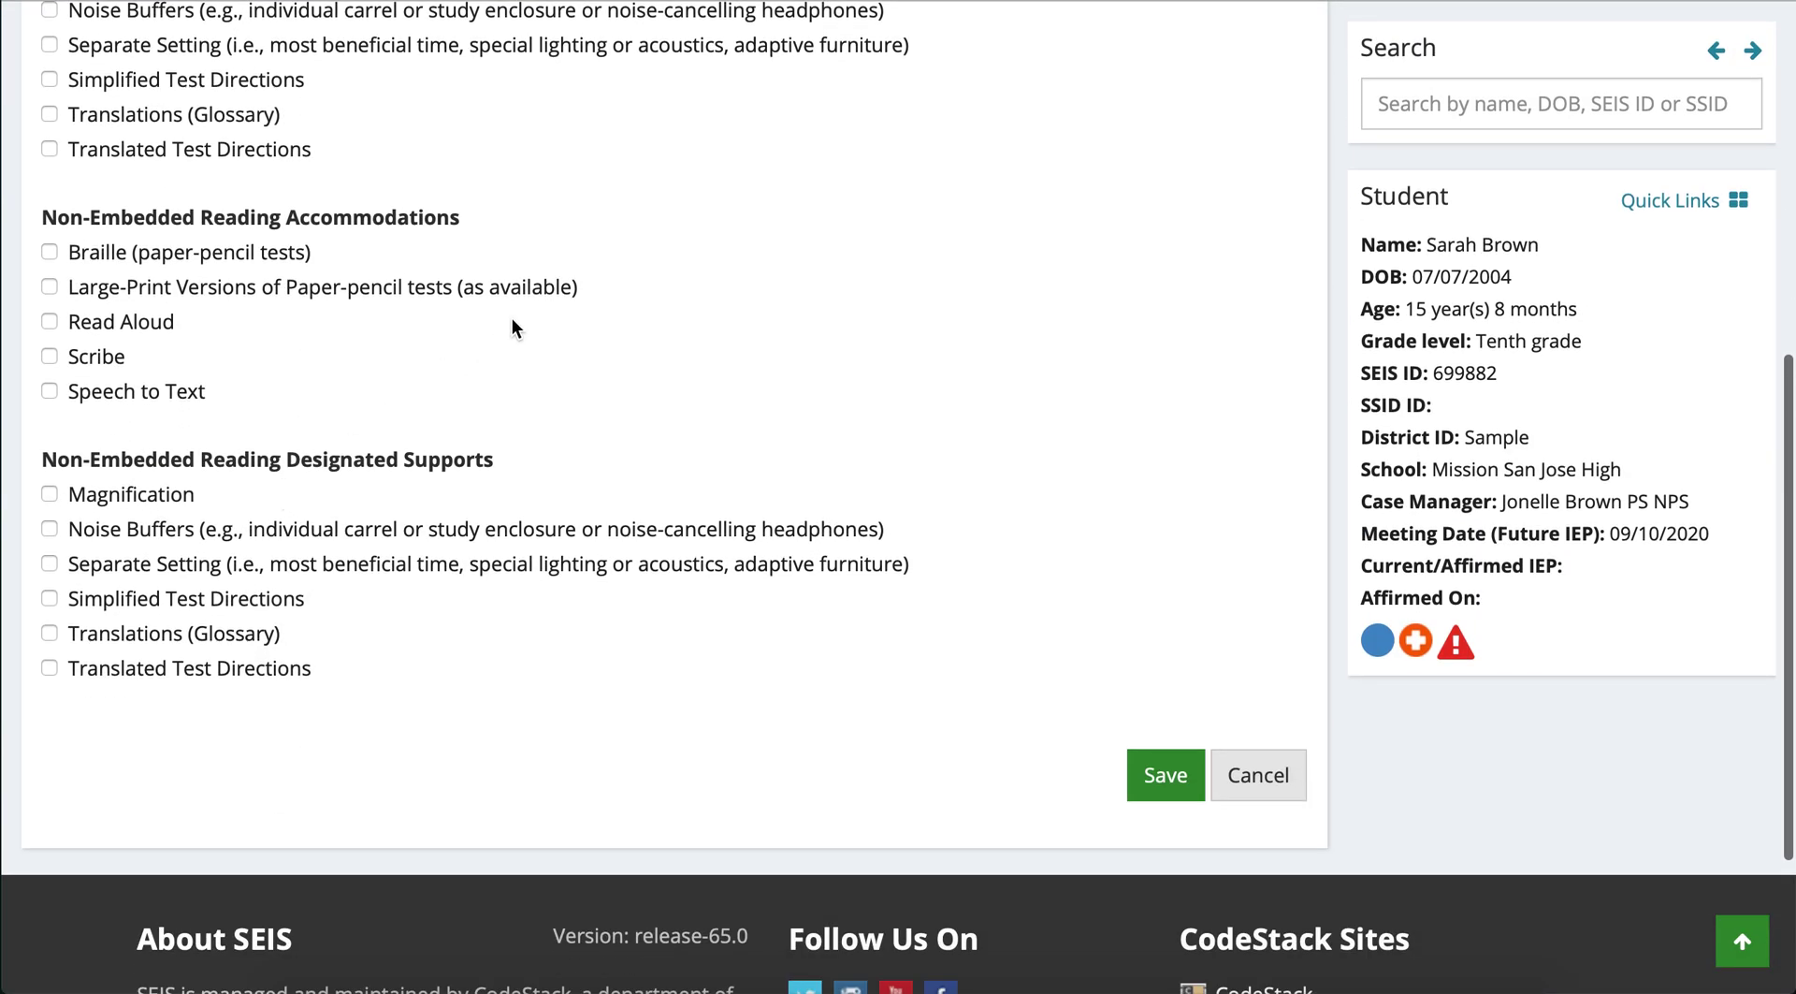
{"action": "left_click", "coordinate": [1259, 785]}
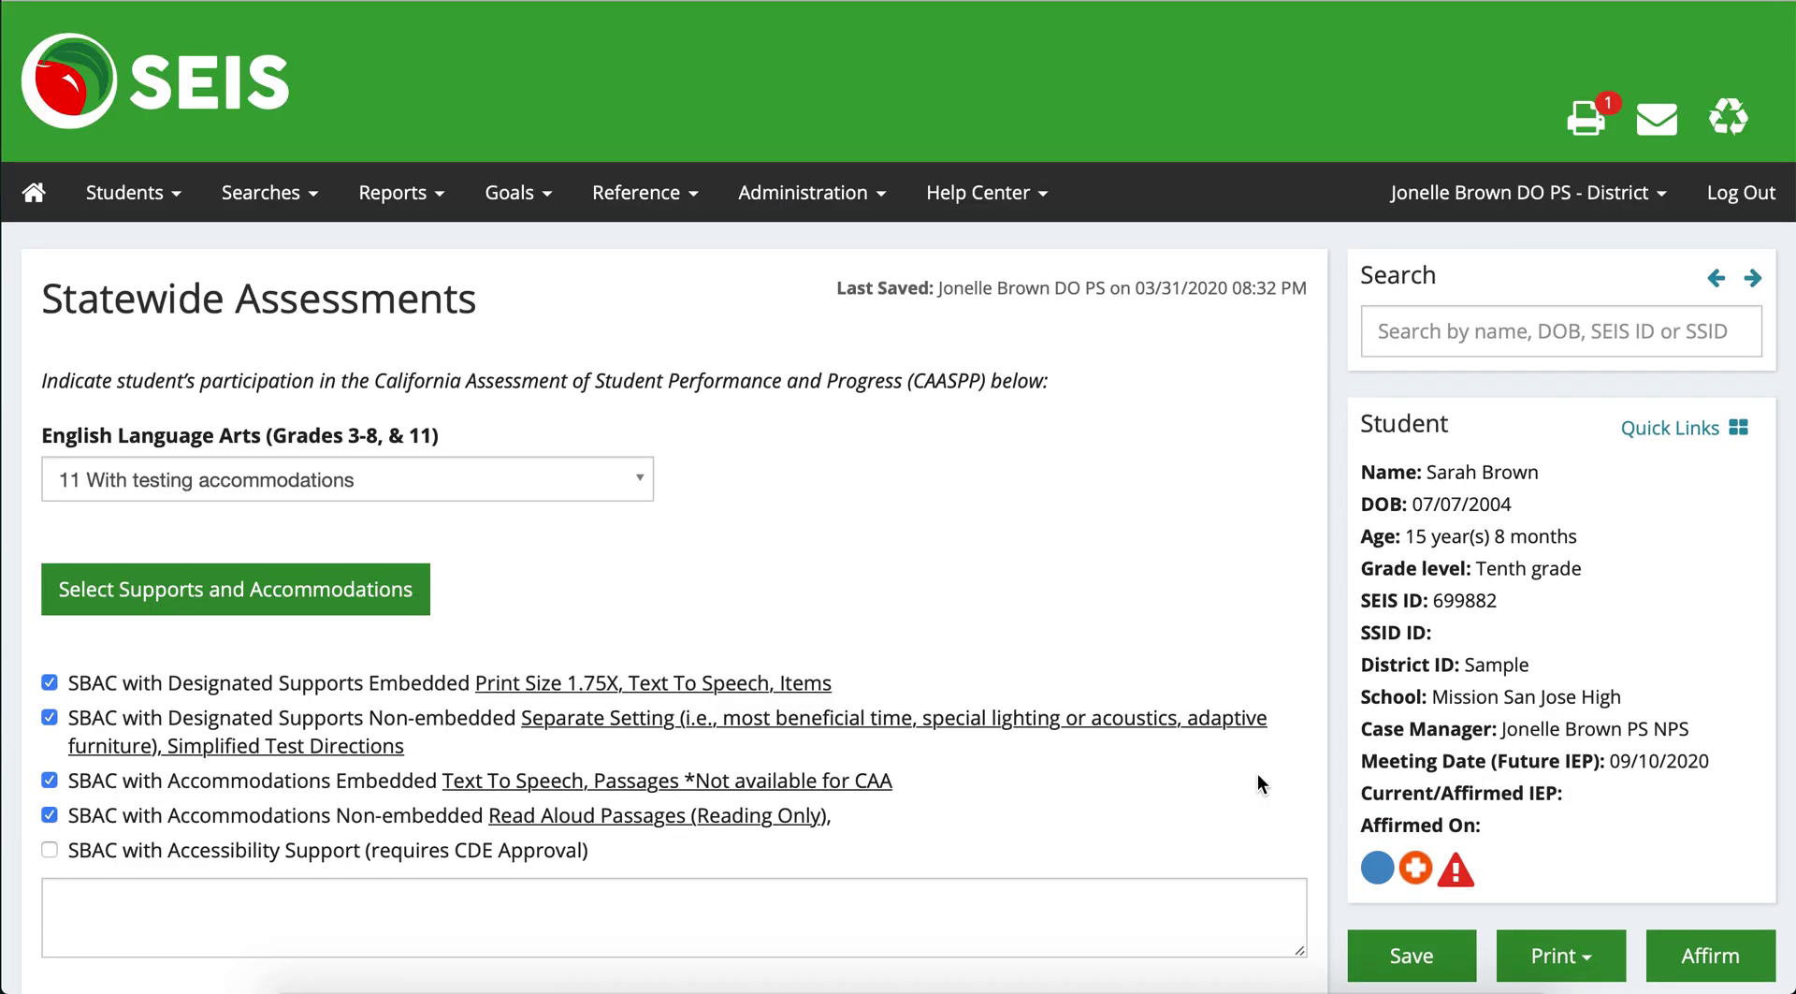
Look over the whole Statewide Assessments form again, from the CAASPP selections down to the Standards based Tests in Spanish STS section.
{"action": "scroll", "coordinate": [1257, 784], "scroll_direction": "down", "scroll_amount": 10}
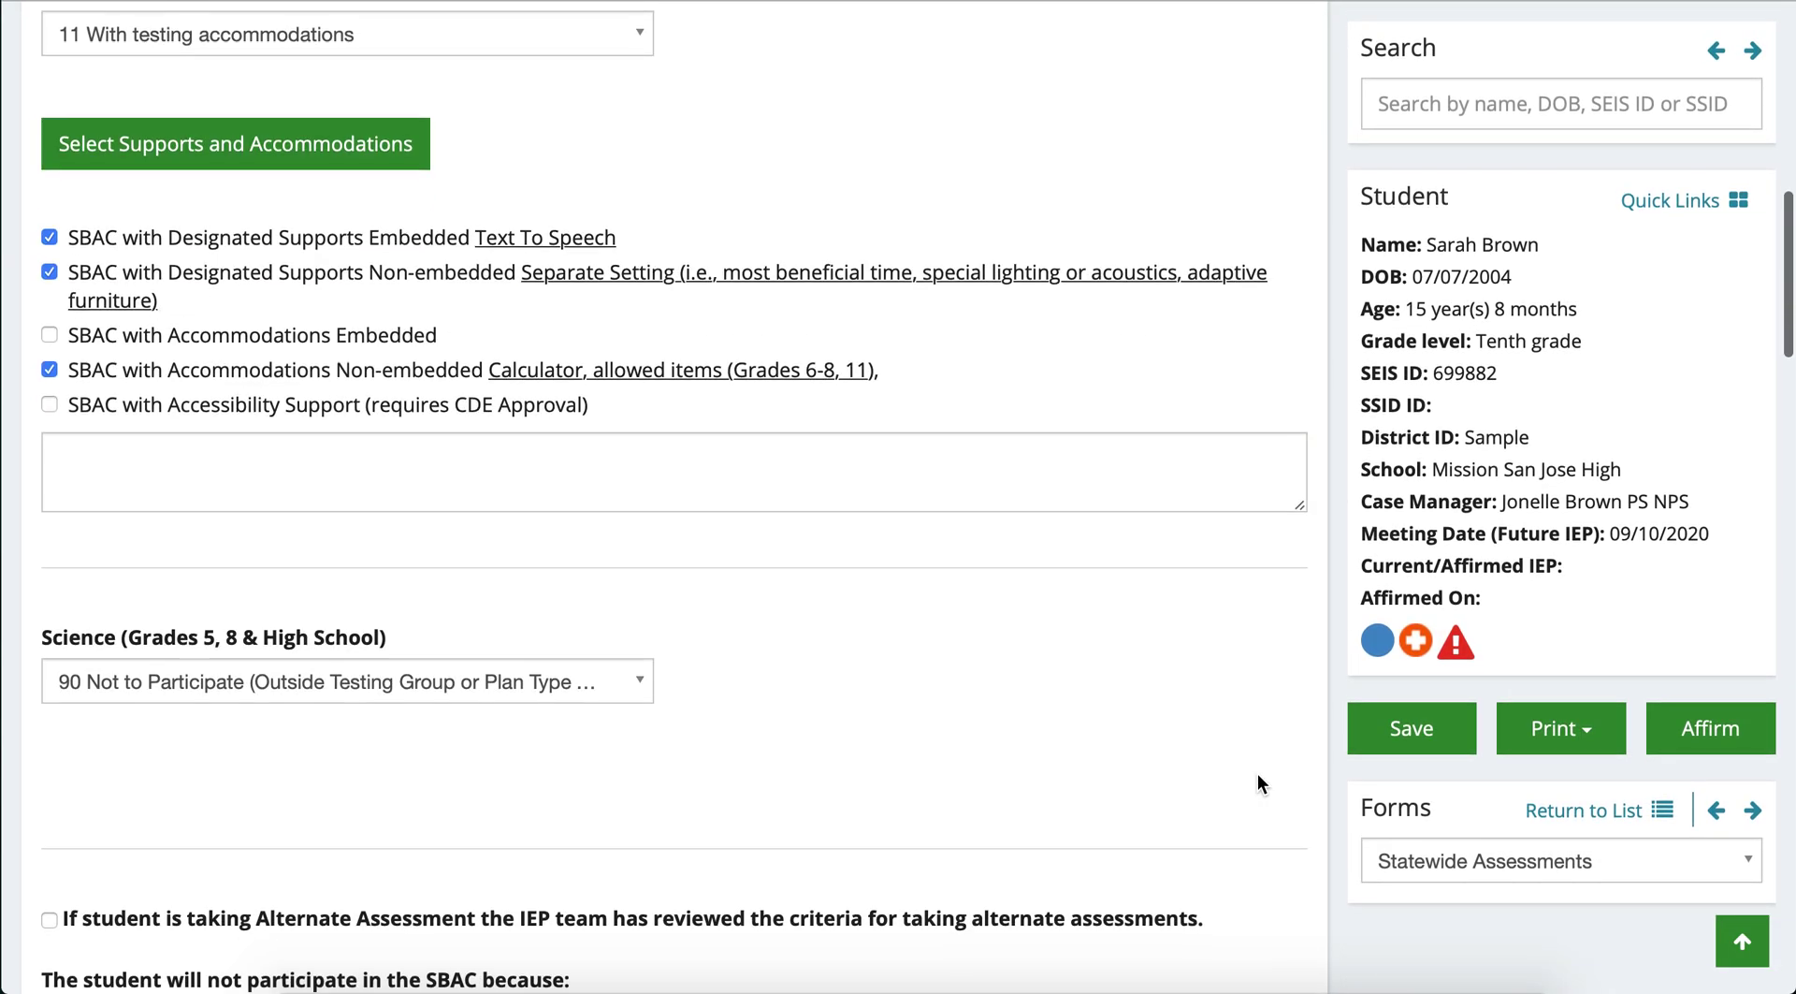
{"action": "scroll", "coordinate": [1257, 784], "scroll_direction": "down", "scroll_amount": 10}
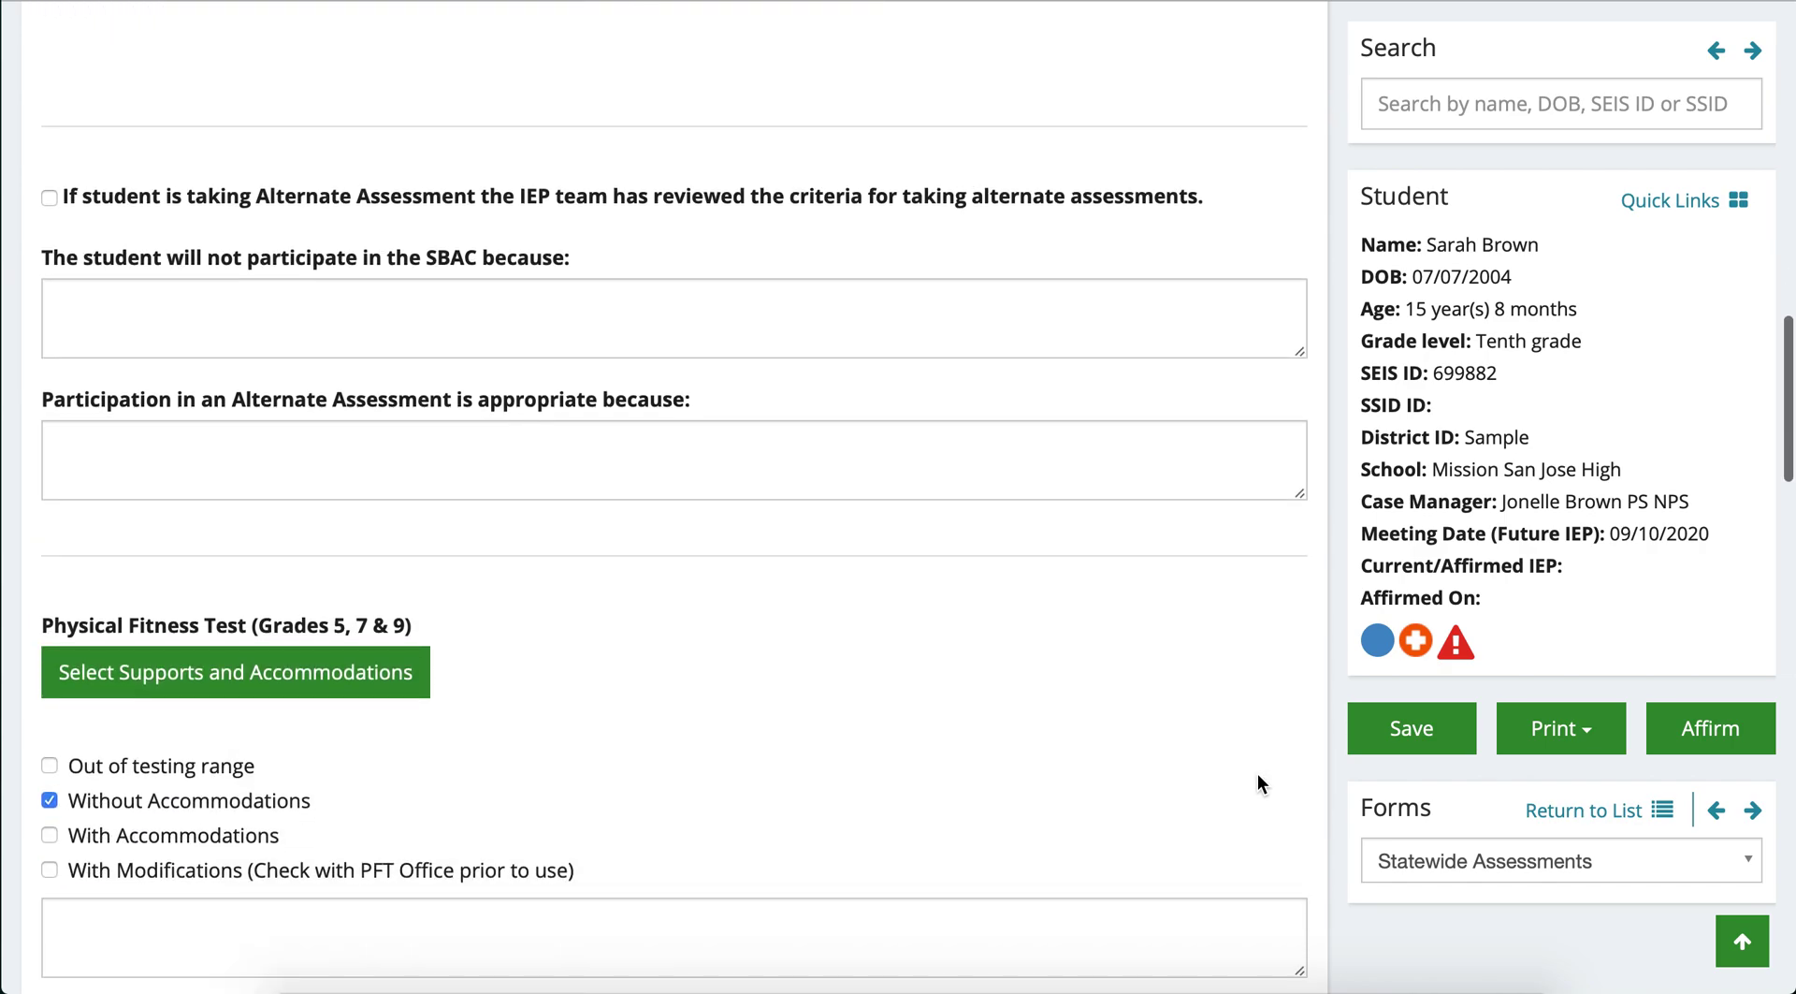
{"action": "scroll", "coordinate": [1257, 776], "scroll_direction": "down", "scroll_amount": 7}
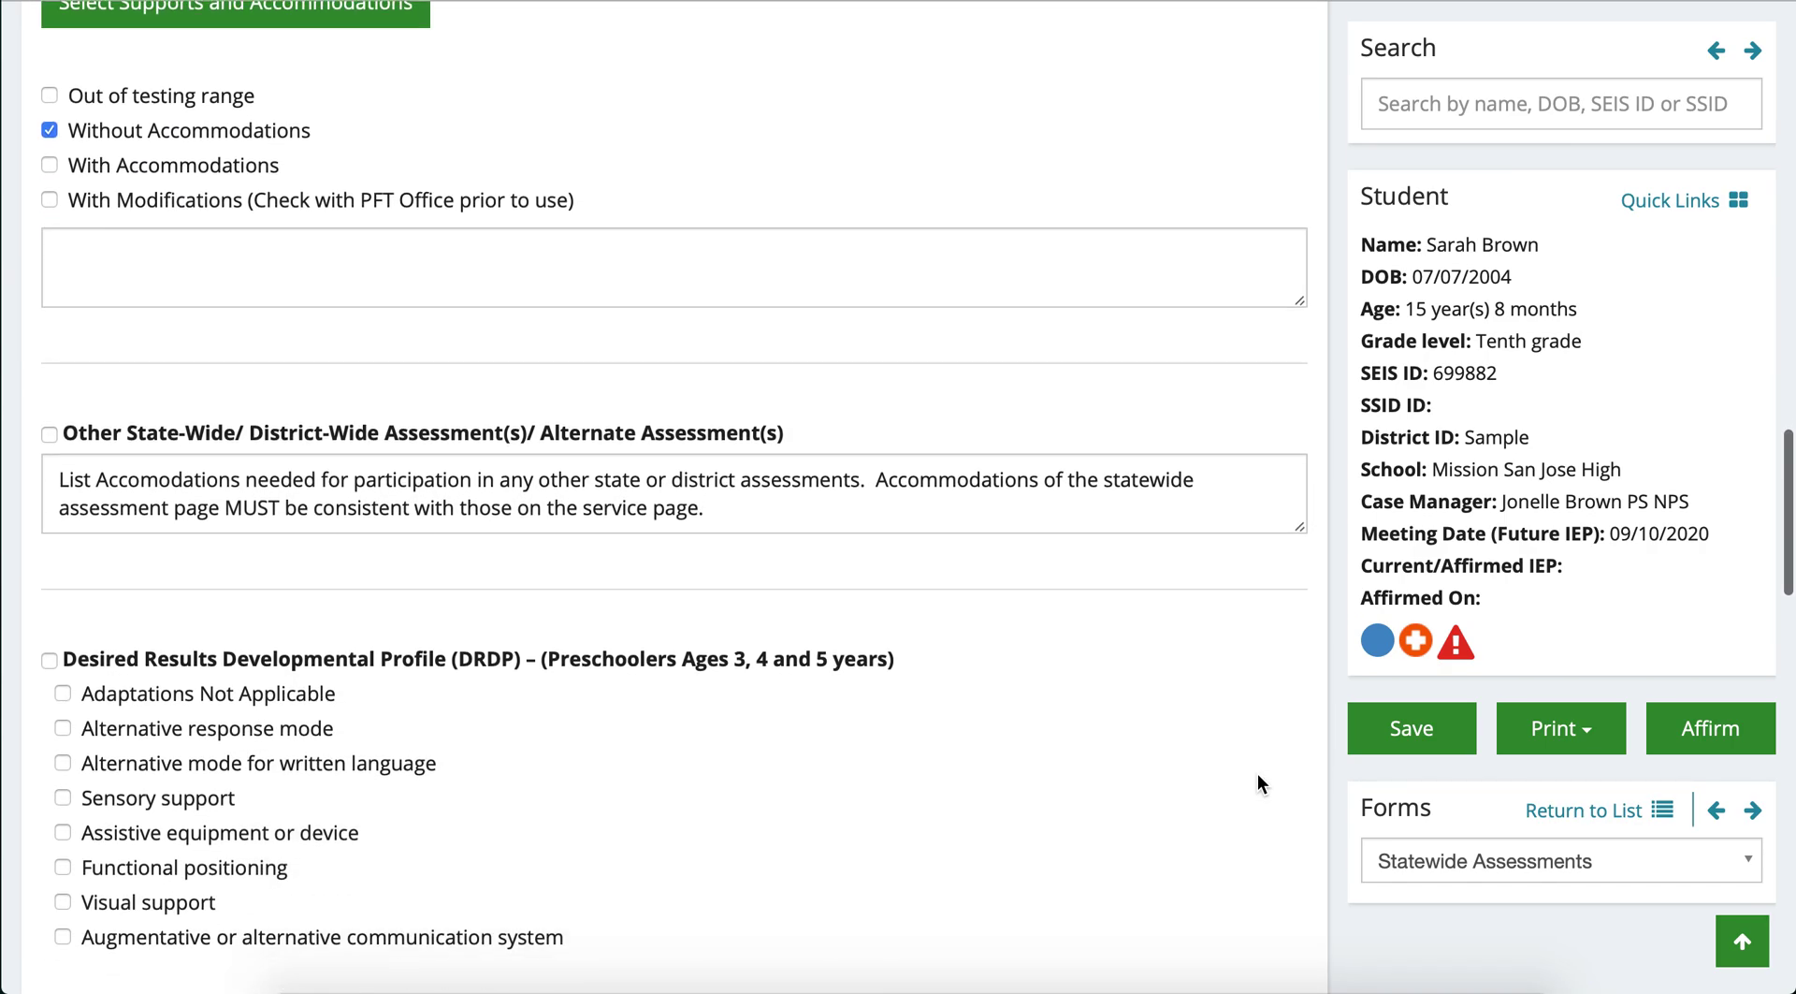
{"action": "scroll", "coordinate": [1258, 776], "scroll_direction": "down", "scroll_amount": 4}
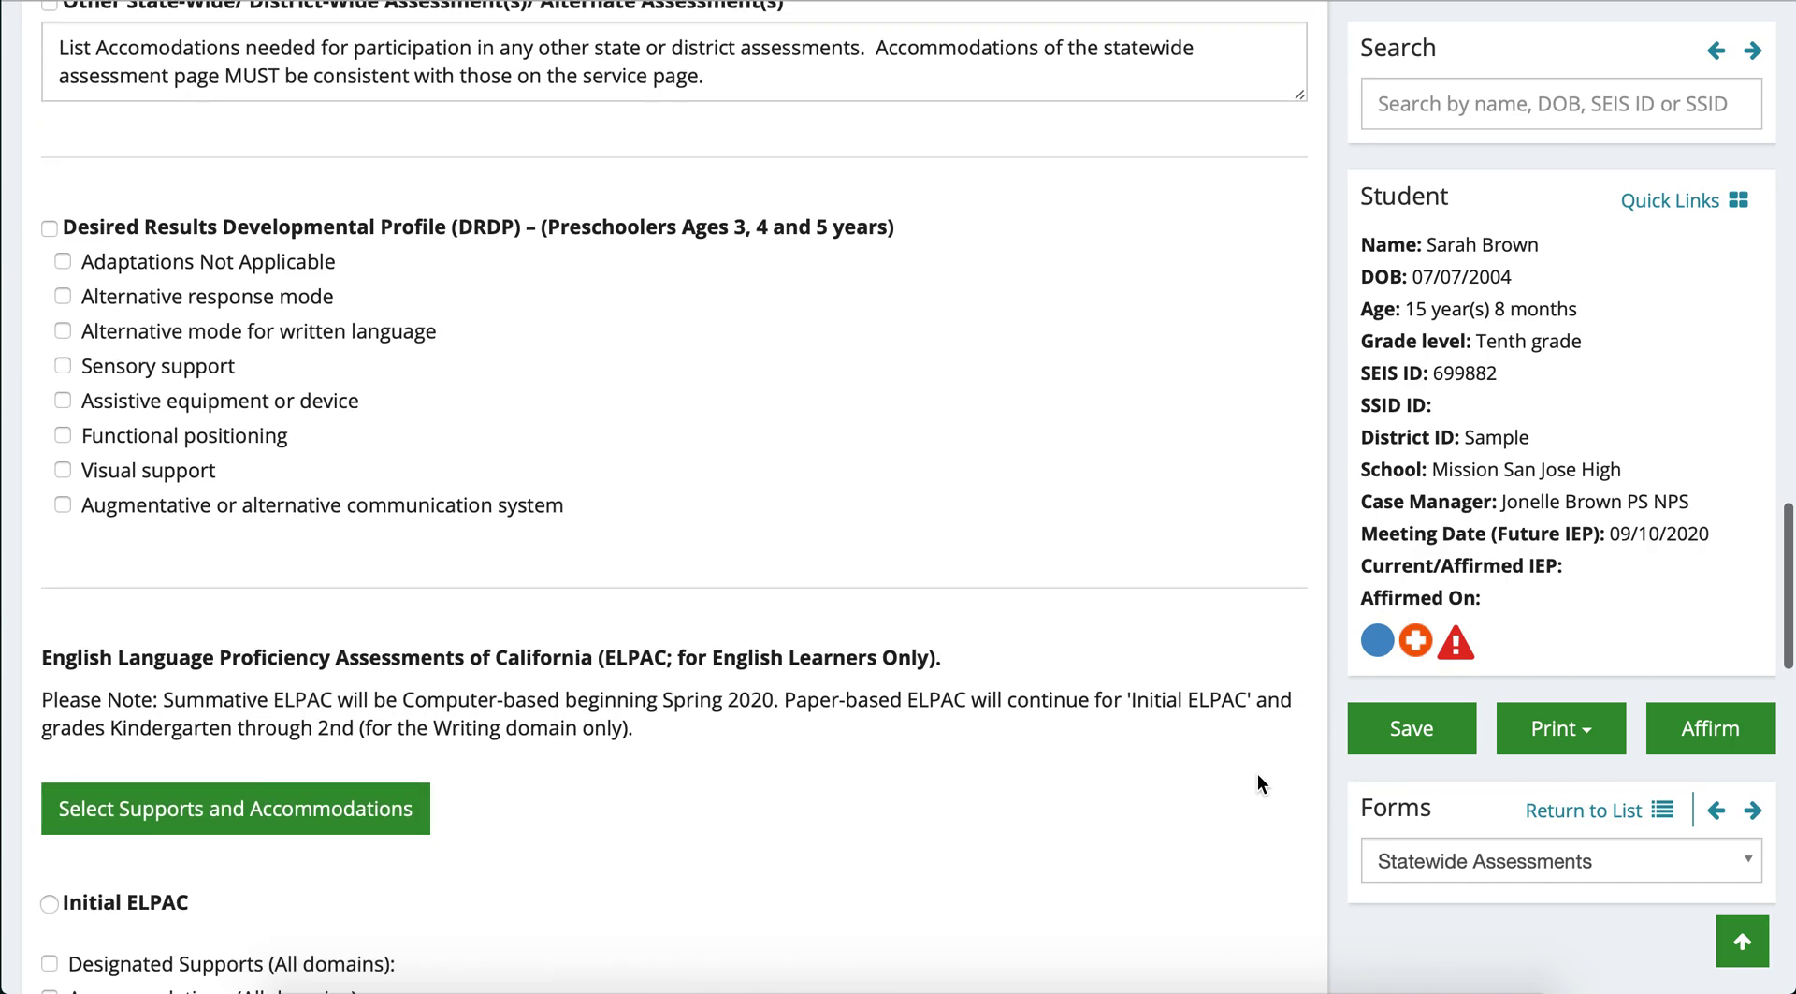
{"action": "scroll", "coordinate": [1257, 784], "scroll_direction": "down", "scroll_amount": 3}
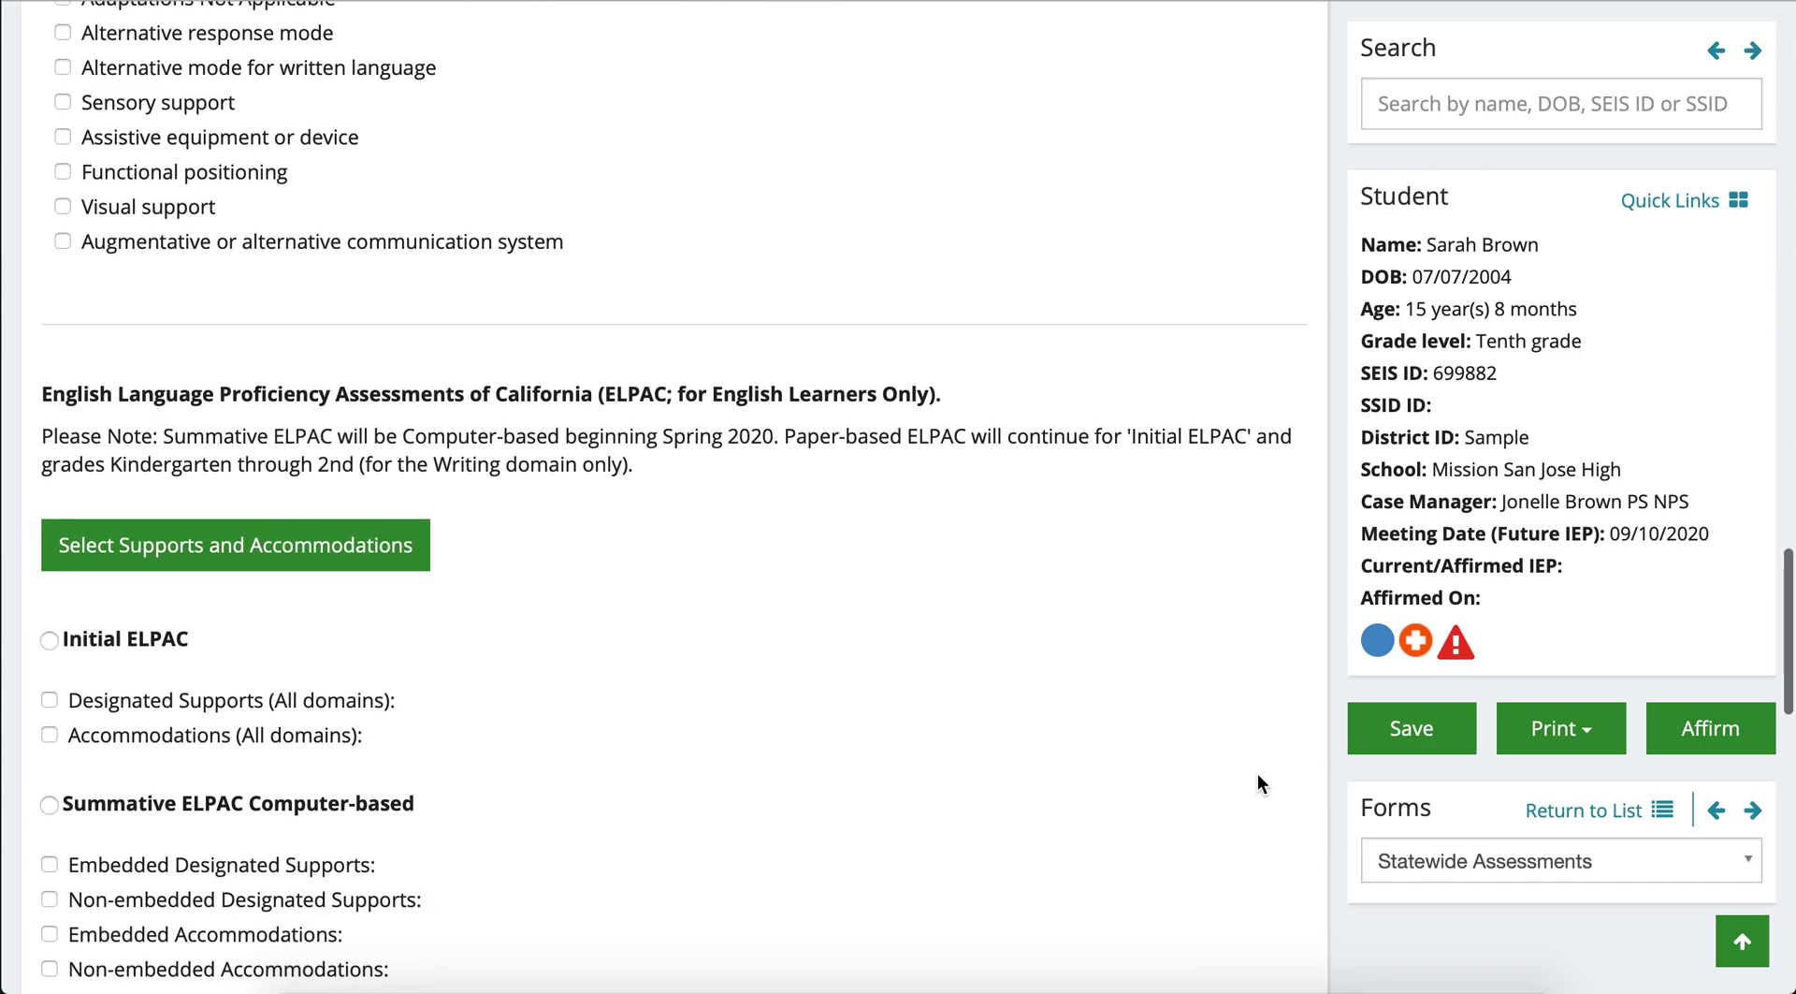
{"action": "scroll", "coordinate": [1257, 783], "scroll_direction": "down", "scroll_amount": 8}
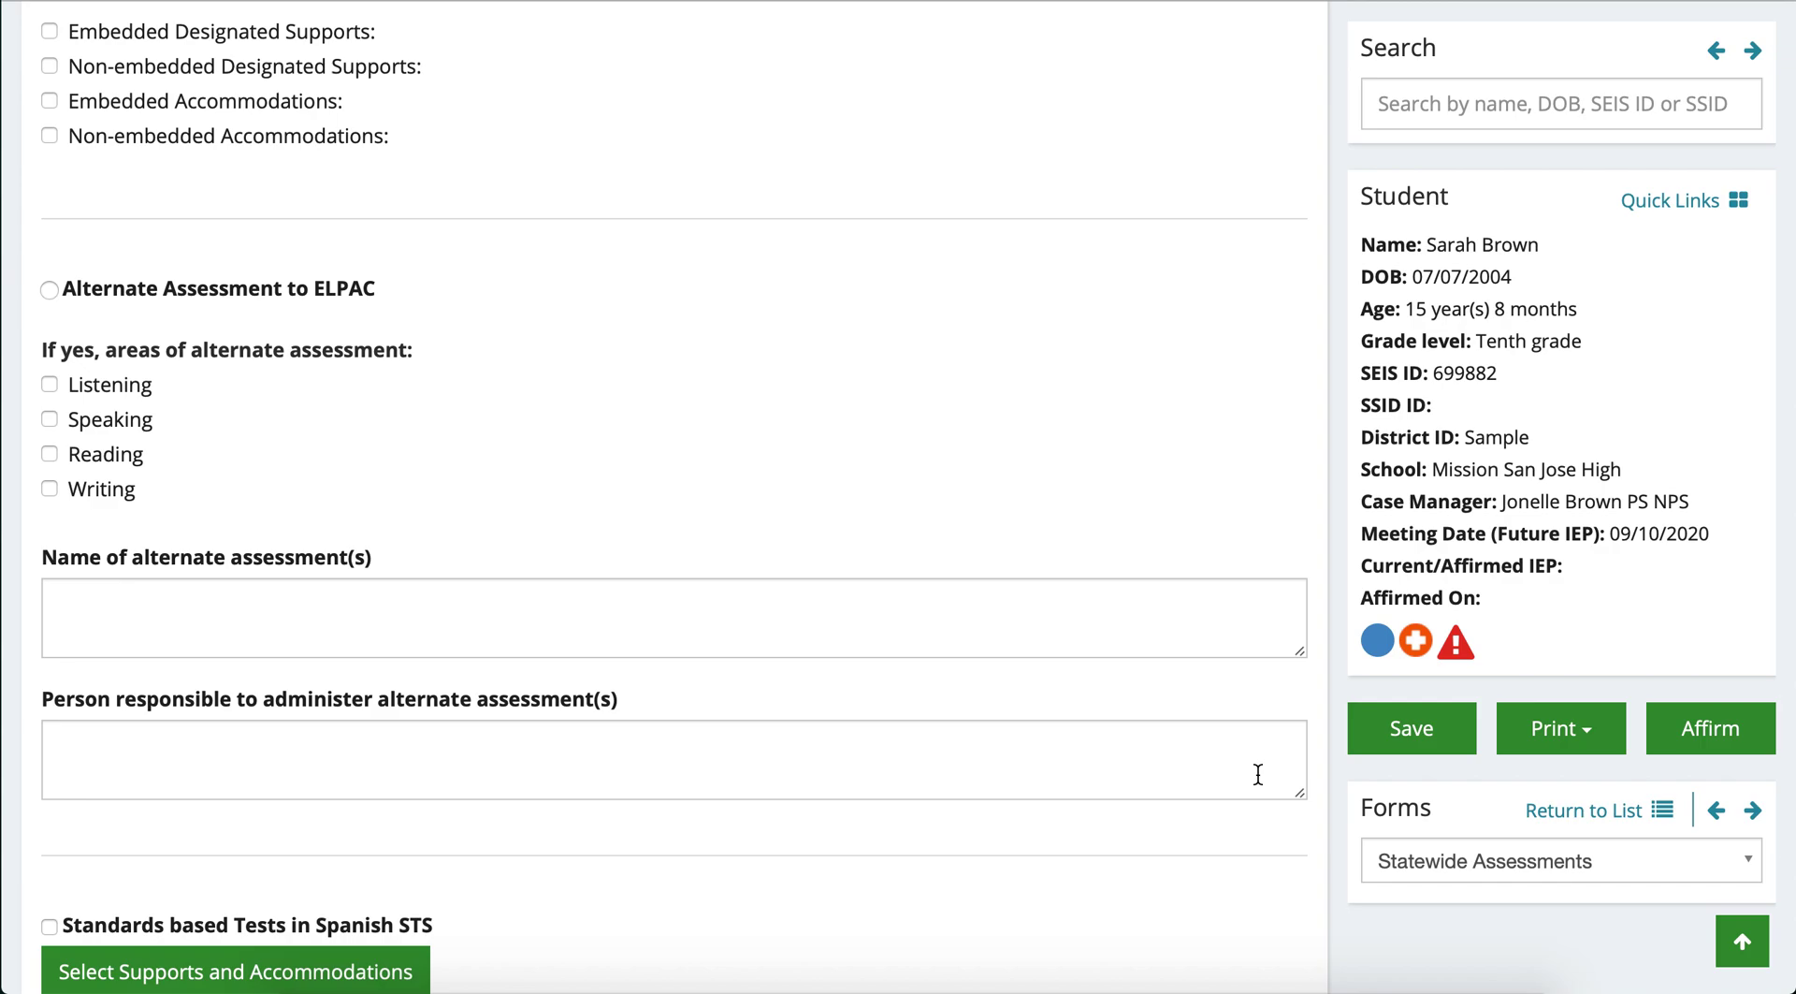
{"action": "scroll", "coordinate": [1257, 773], "scroll_direction": "down", "scroll_amount": 1}
{"action": "scroll", "coordinate": [1258, 775], "scroll_direction": "down", "scroll_amount": 10}
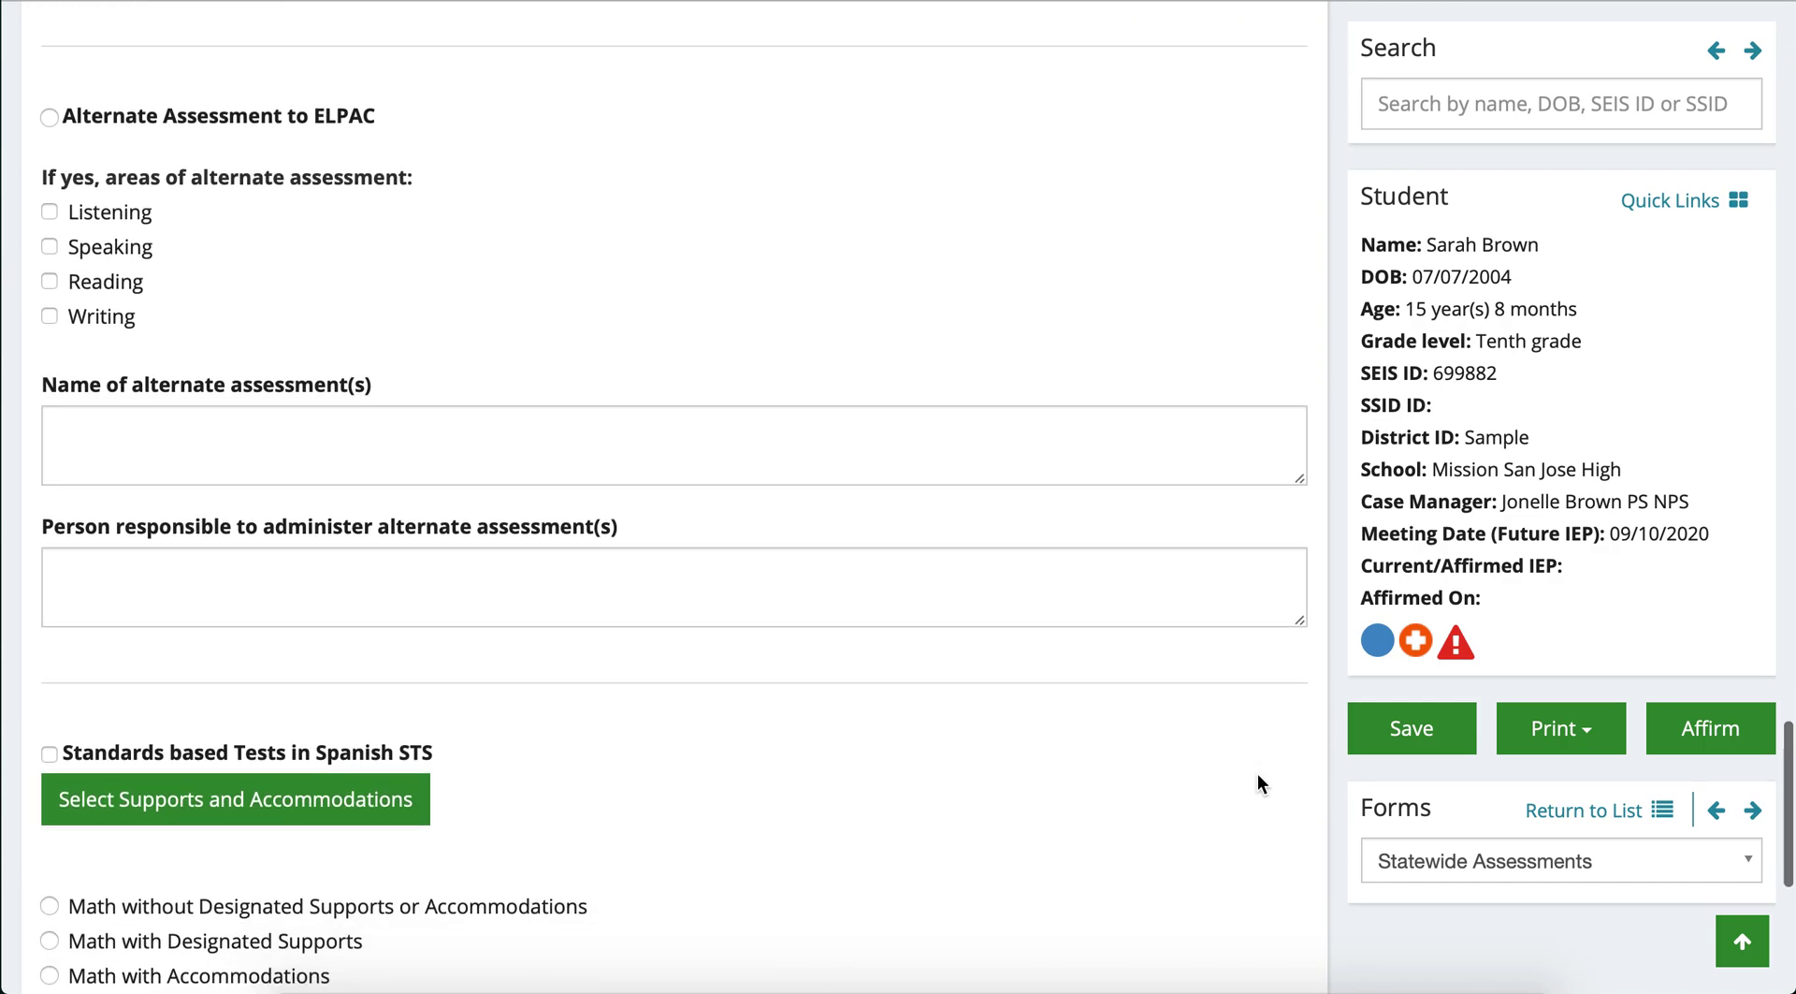
{"action": "scroll", "coordinate": [1257, 775], "scroll_direction": "down", "scroll_amount": 5}
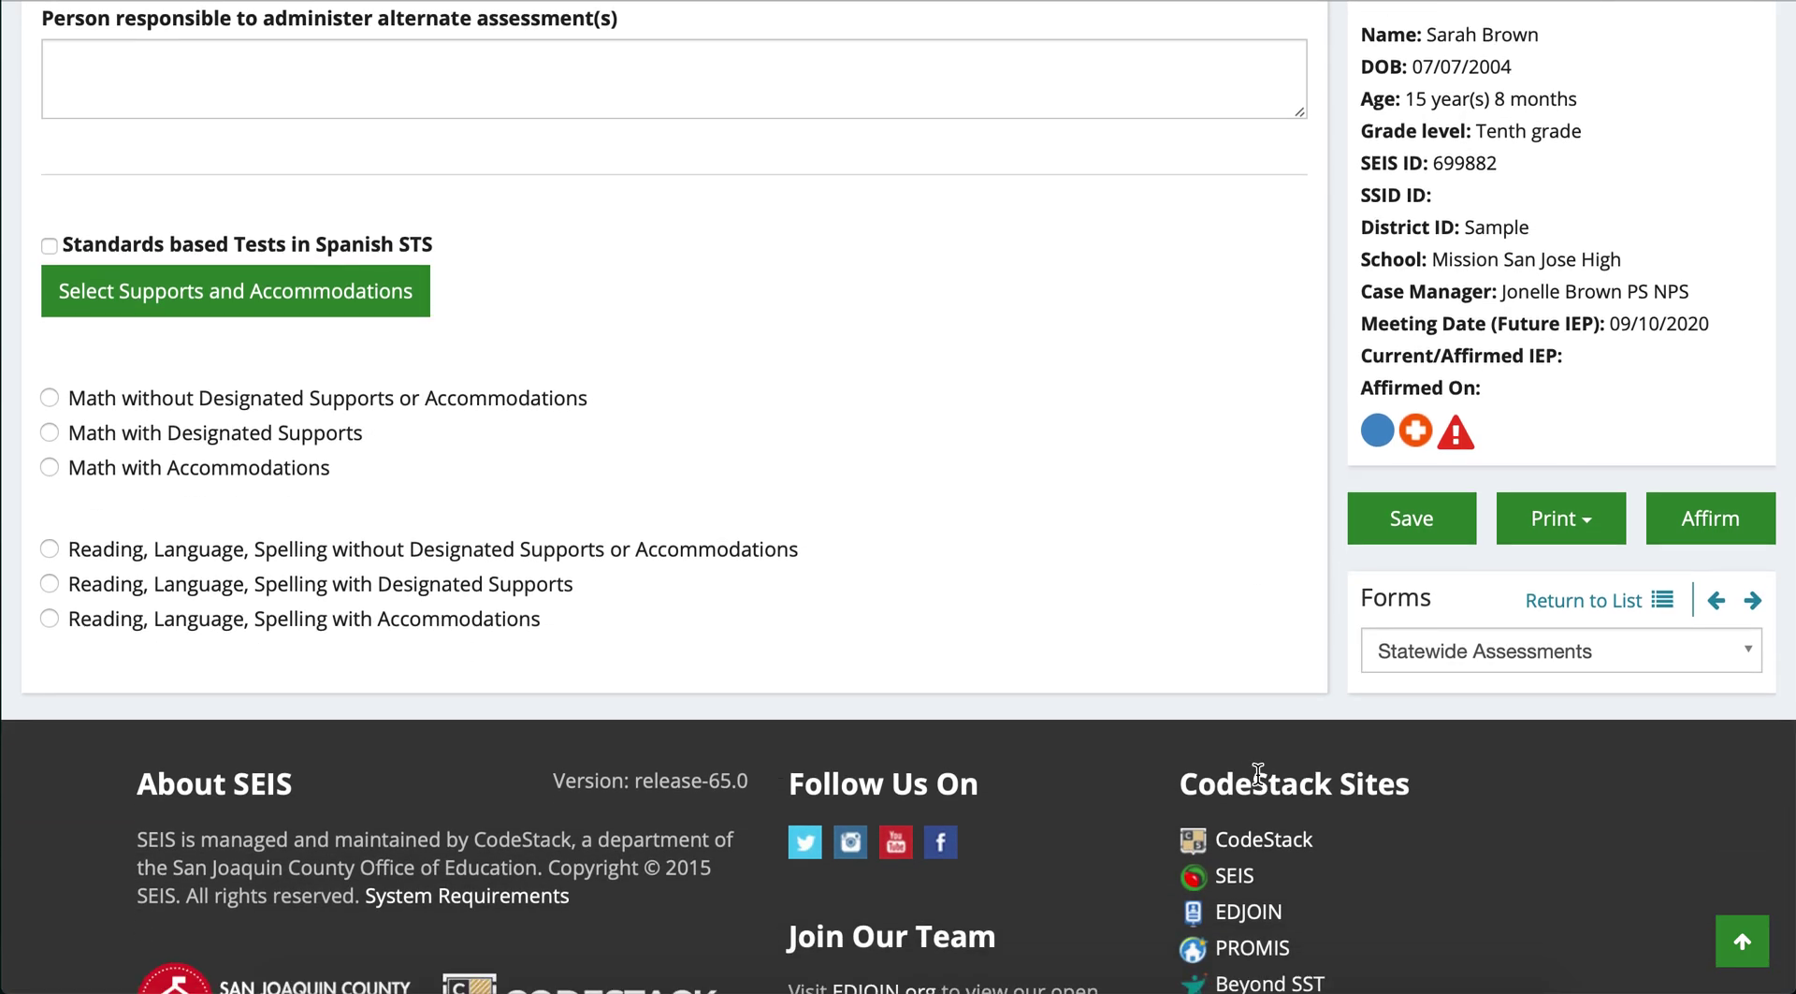